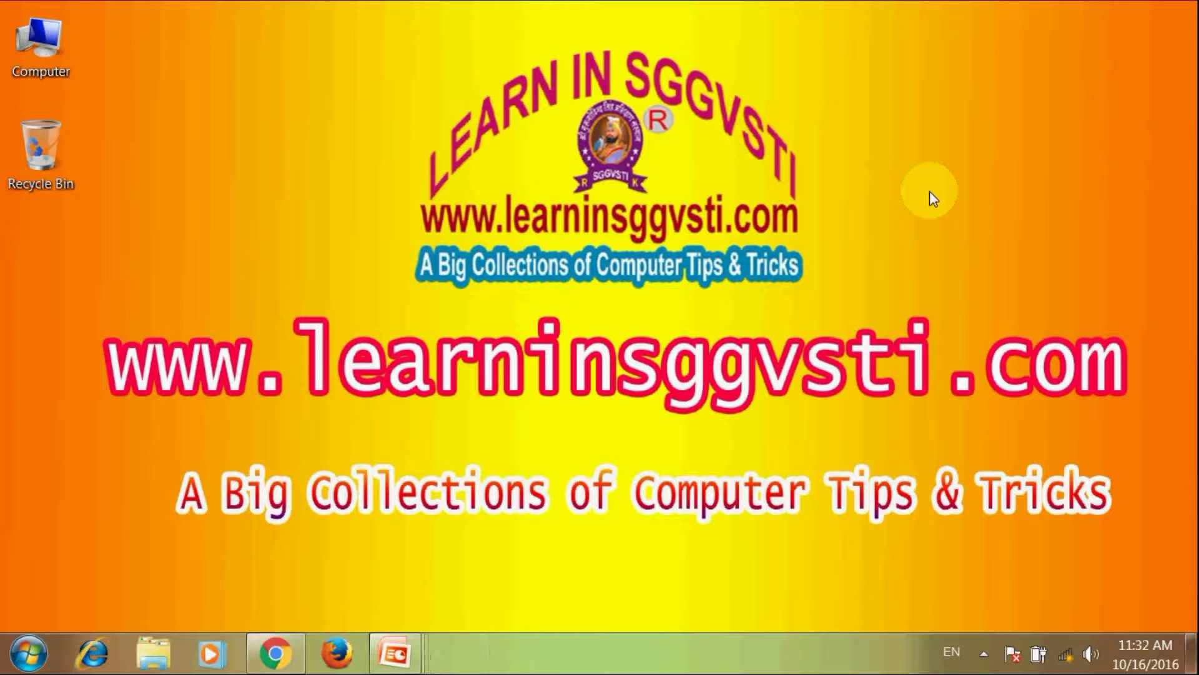
Launch Microsoft Office Excel 2007 from the Start menu's Microsoft Office folder.
{"action": "left_click", "coordinate": [28, 664]}
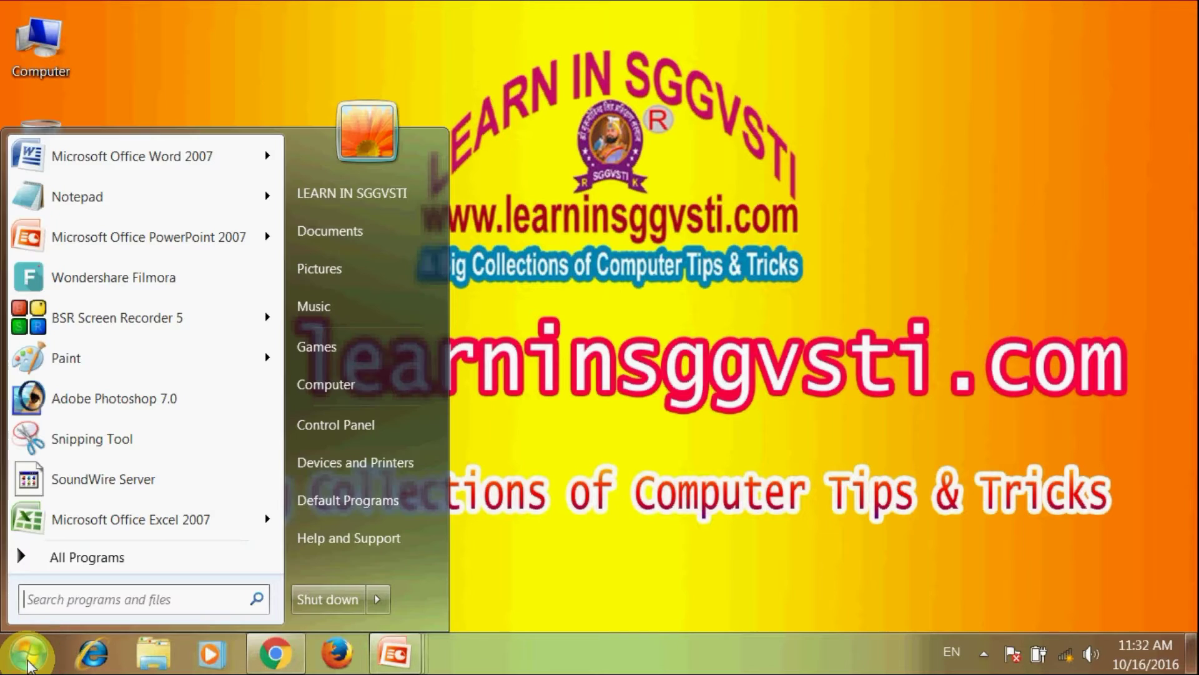
{"action": "left_click", "coordinate": [80, 556]}
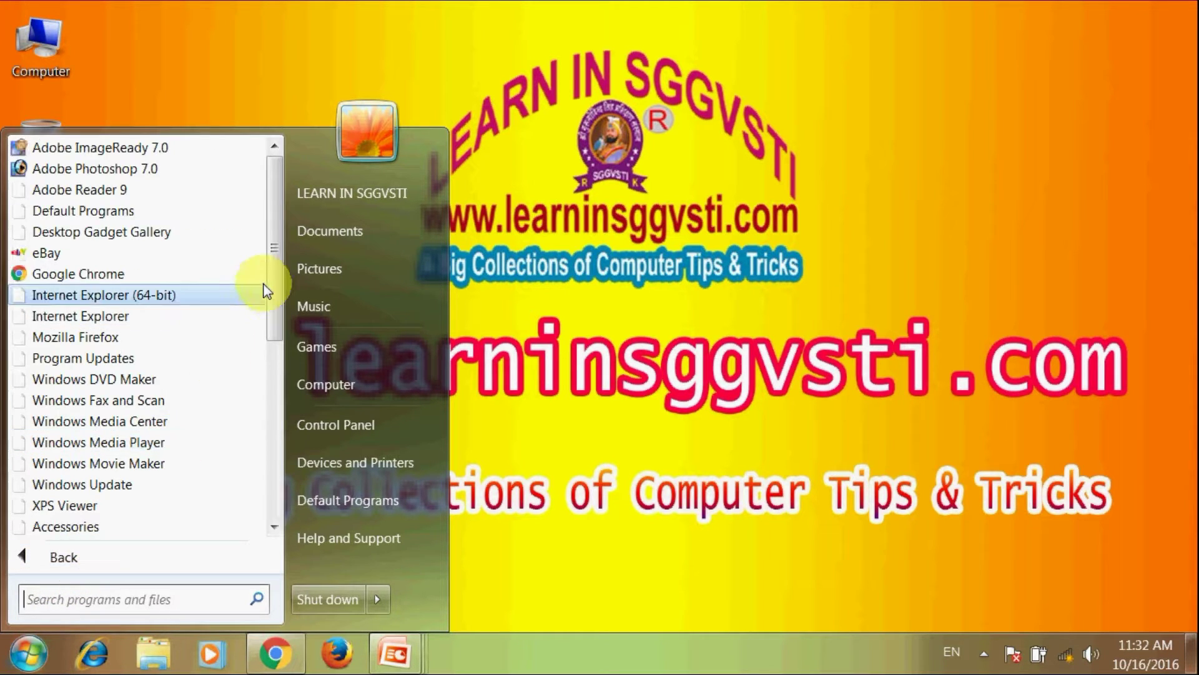
{"action": "left_click_drag", "start_coordinate": [269, 278], "coordinate": [268, 499]}
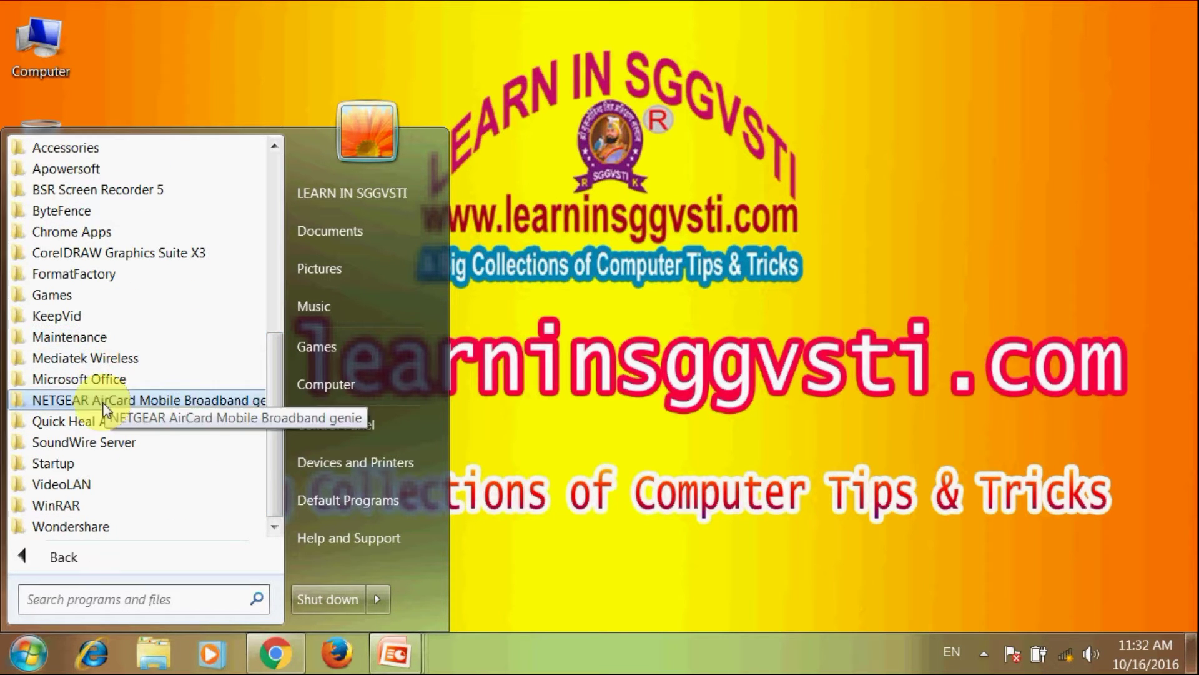
{"action": "left_click", "coordinate": [100, 379]}
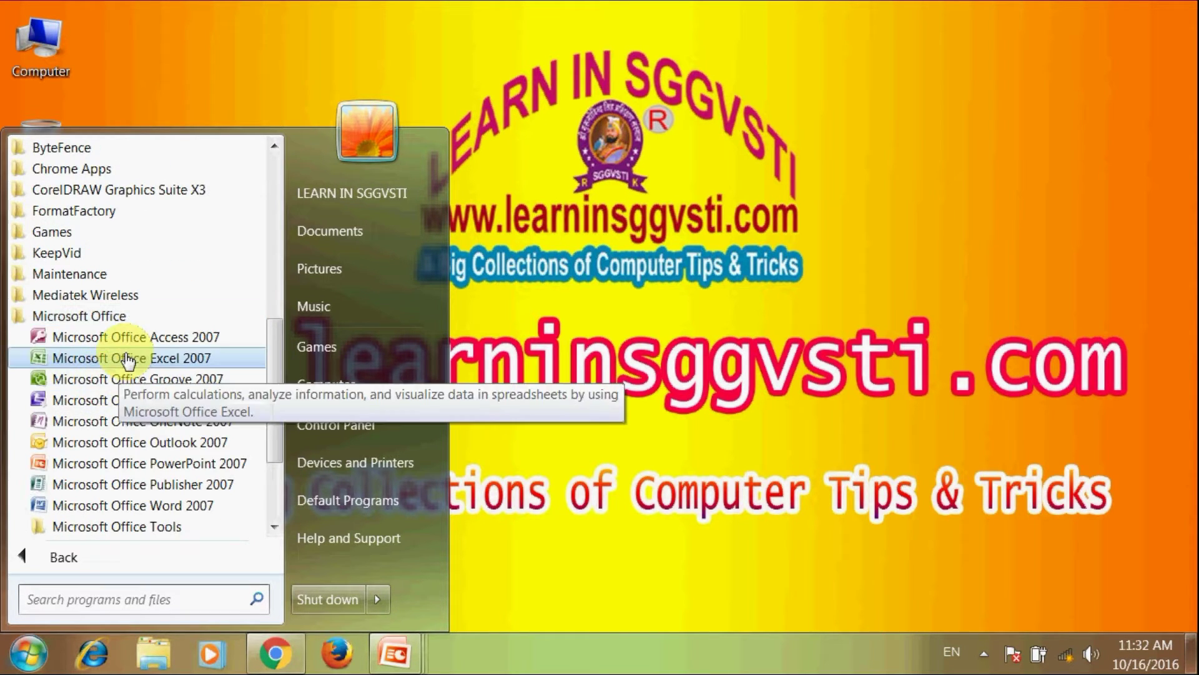
{"action": "left_click", "coordinate": [138, 361]}
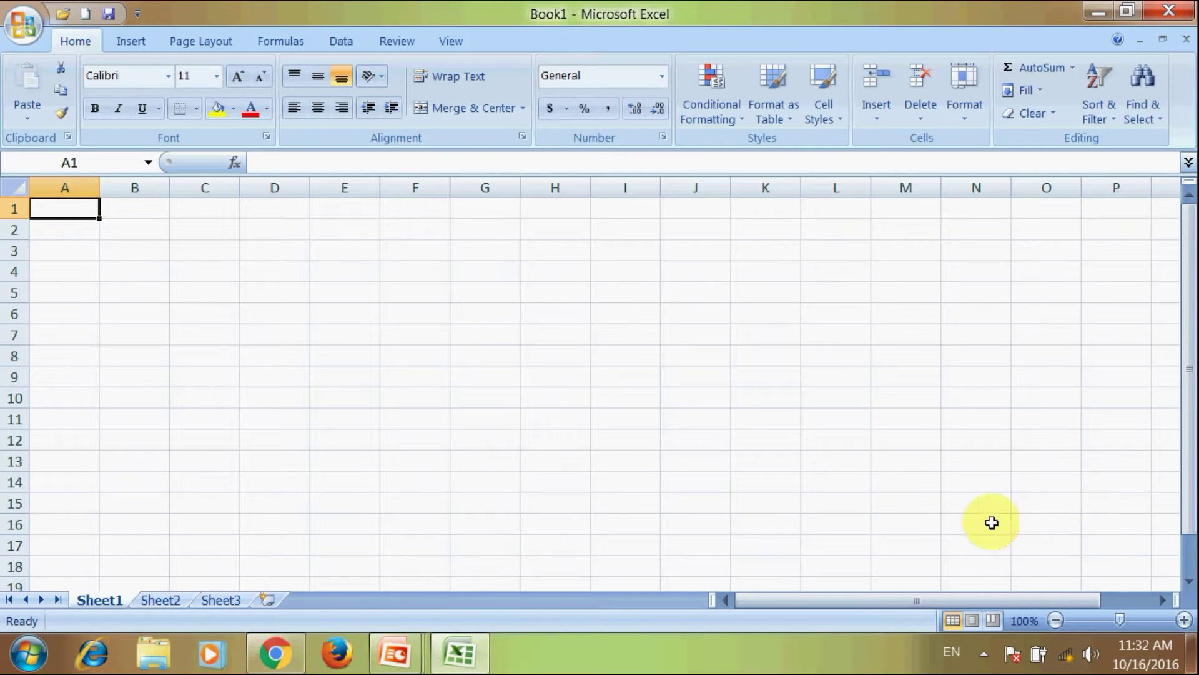
Zoom the blank Book1 sheet to 120% and select cell A1.
{"action": "left_click", "coordinate": [1183, 620]}
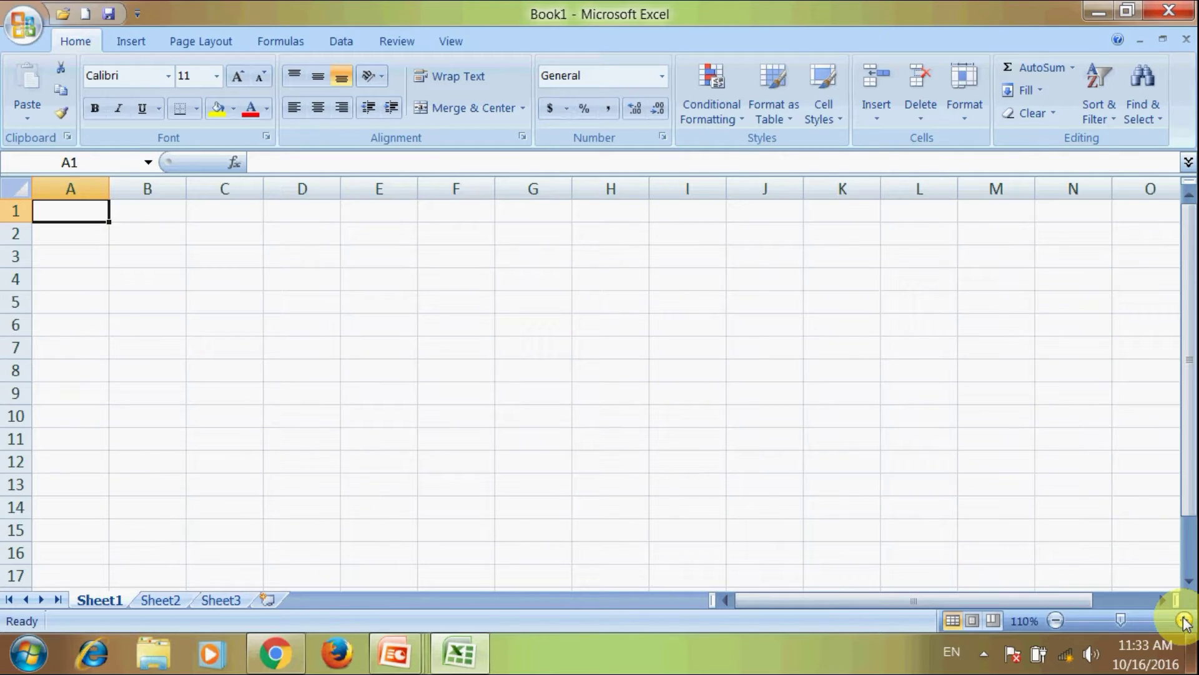
{"action": "left_click", "coordinate": [1183, 620]}
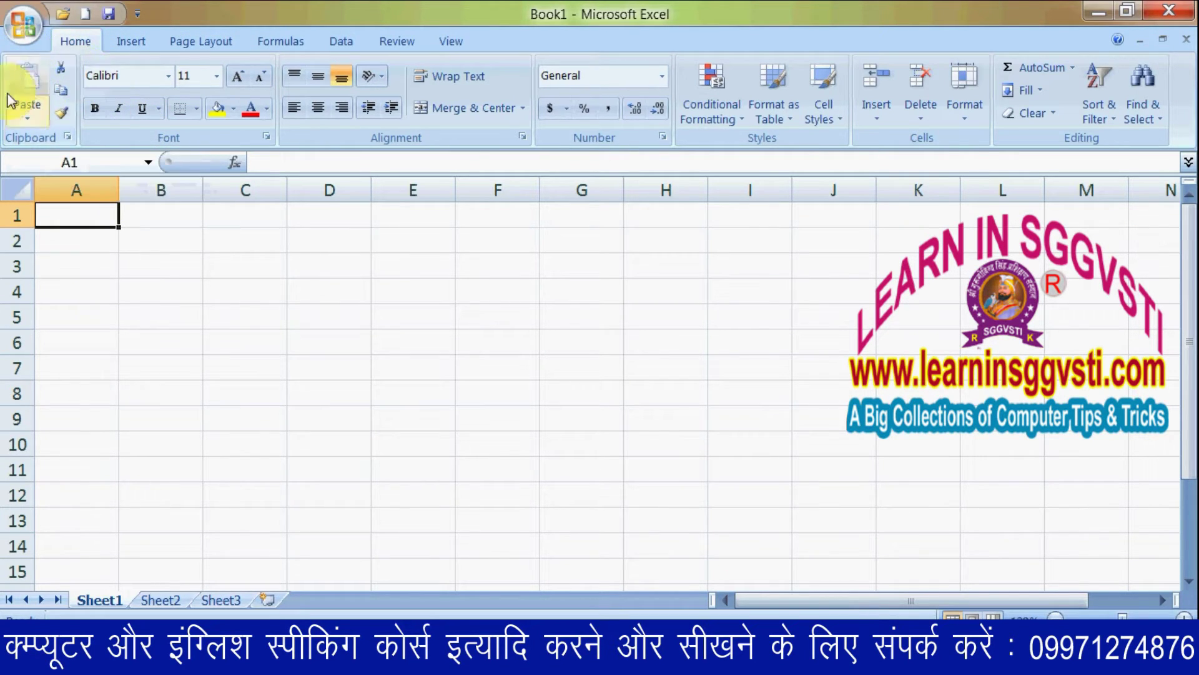
{"action": "left_click", "coordinate": [123, 259]}
{"action": "left_click", "coordinate": [82, 210]}
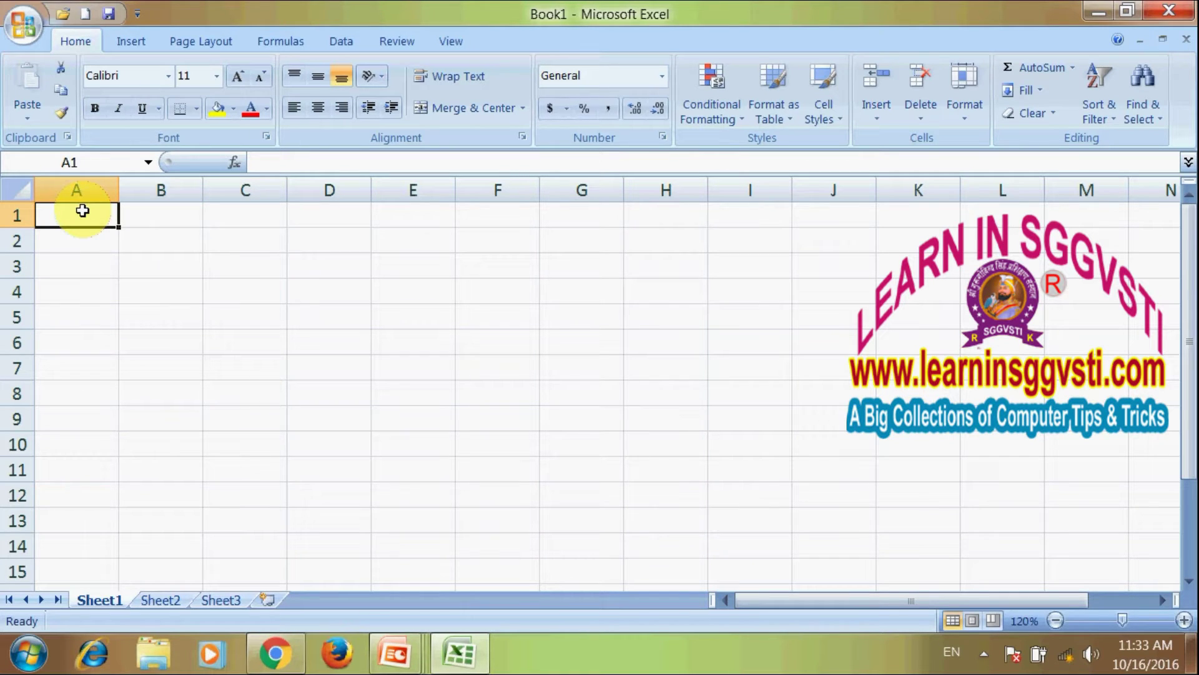
Enter 'LEARN IN SGGVSTI' in cell A1.
{"action": "type", "text": "LEAR"}
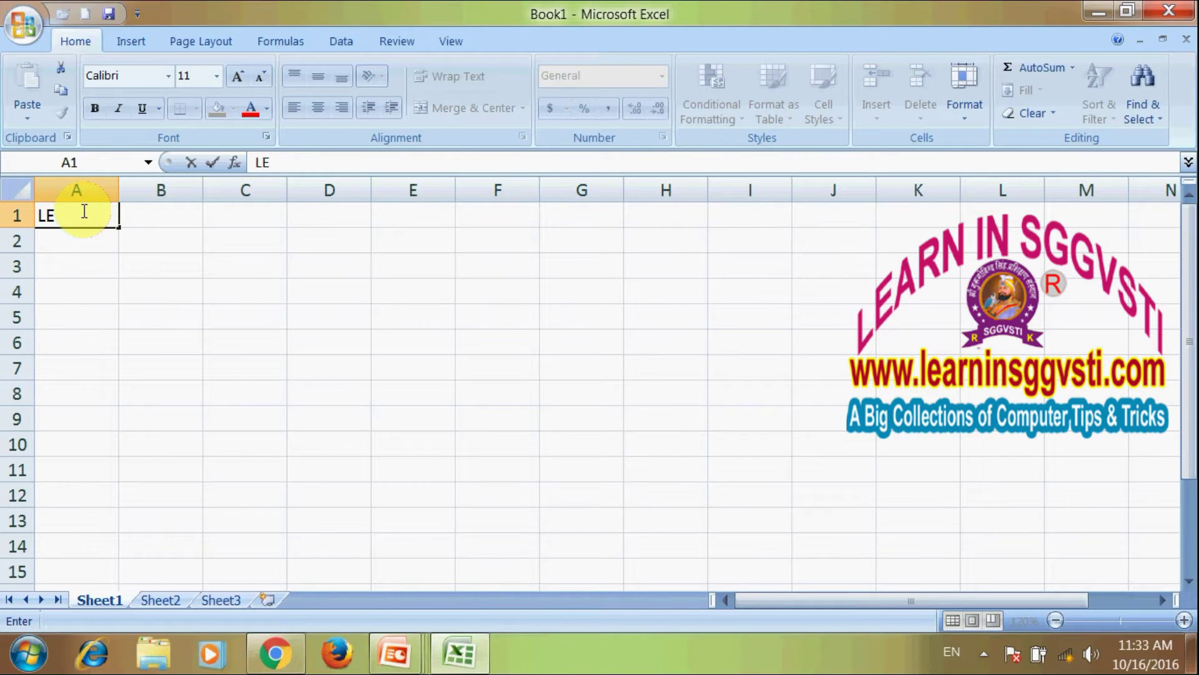
{"action": "type", "text": "N I"}
{"action": "type", "text": "N "}
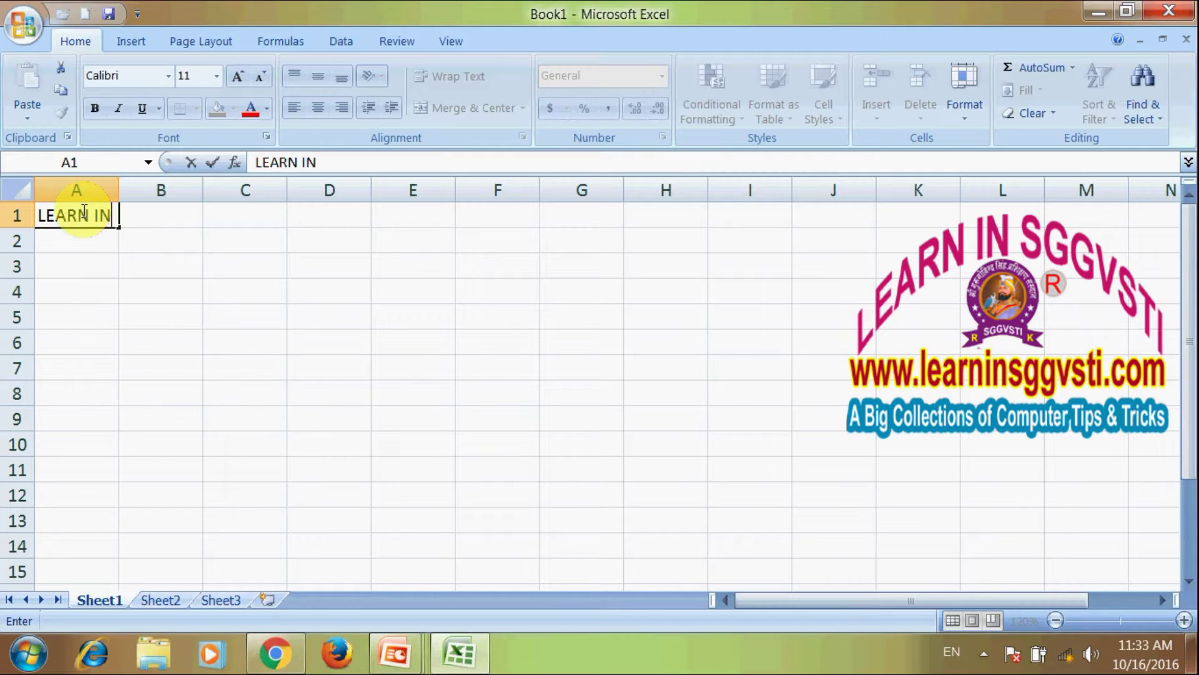
{"action": "type", "text": "S"}
{"action": "type", "text": "GGVS"}
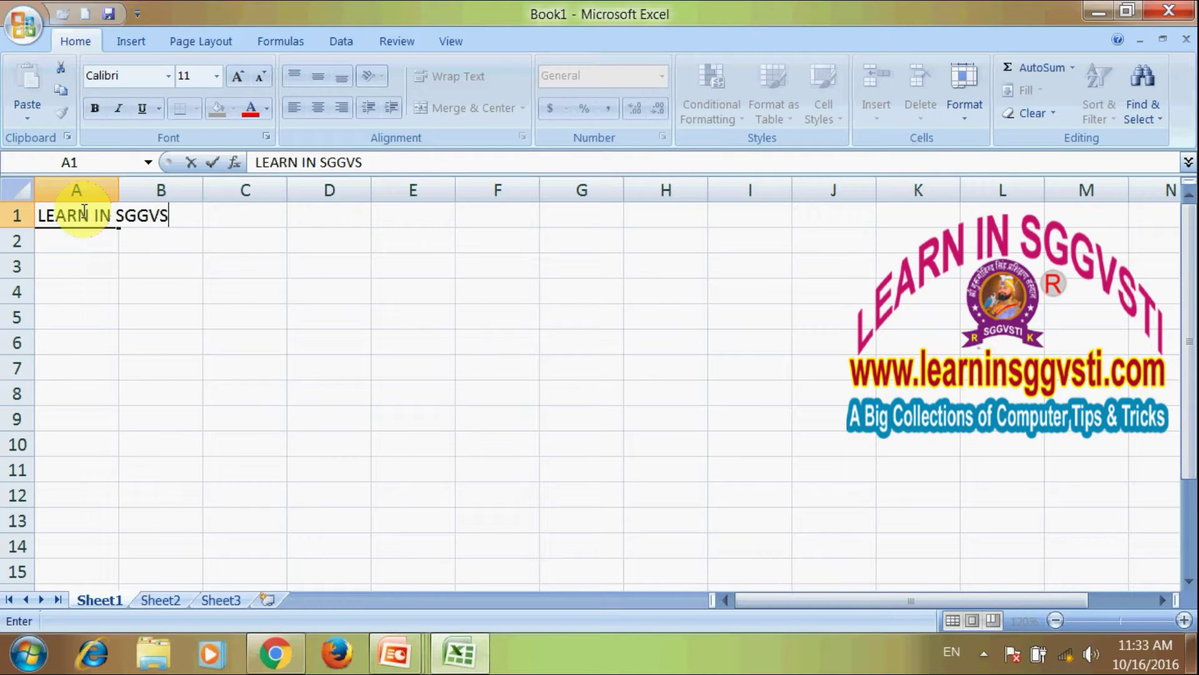
{"action": "type", "text": "TI"}
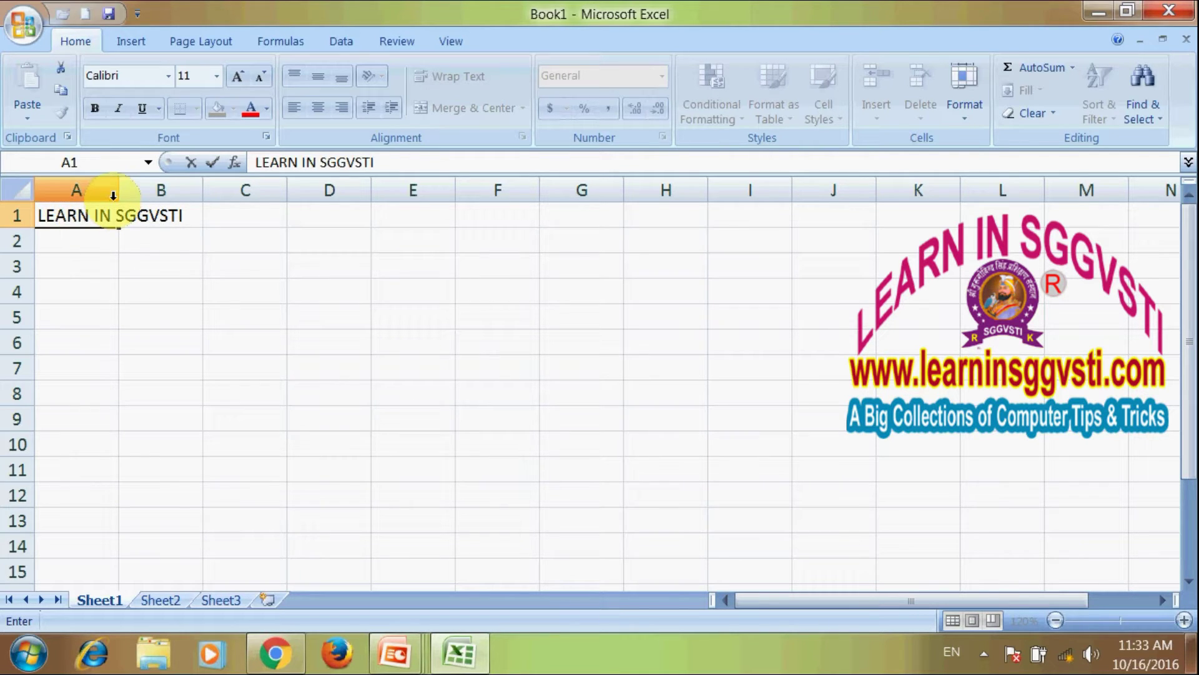
{"action": "left_click", "coordinate": [179, 283]}
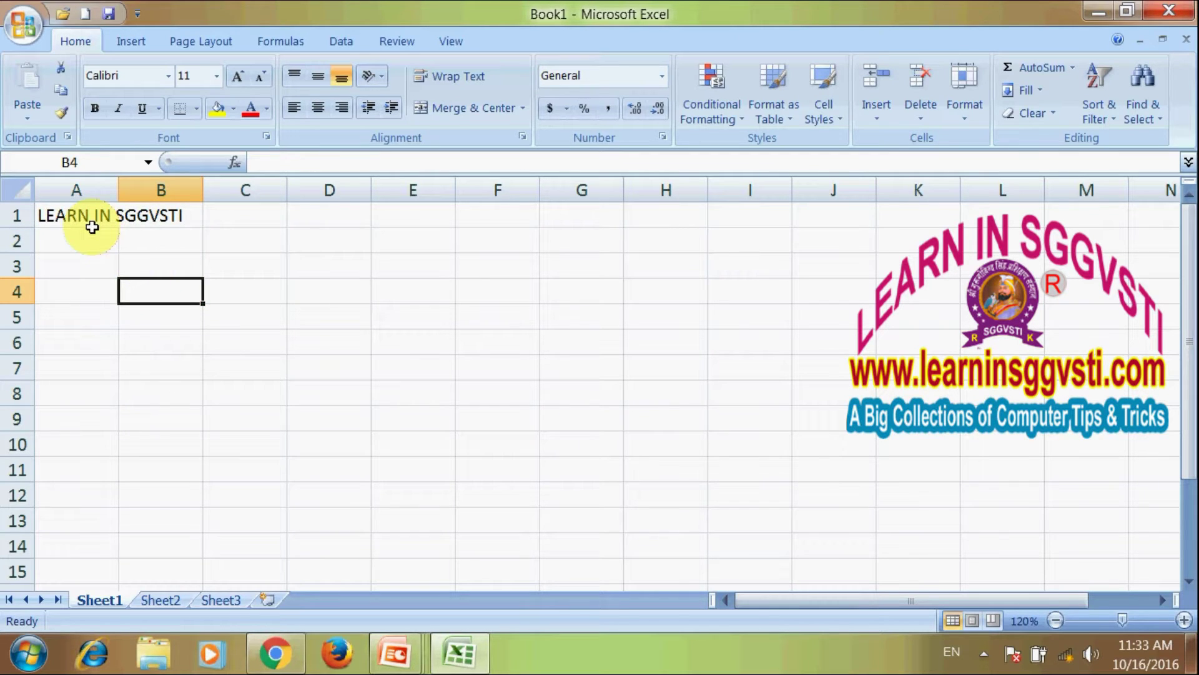
Check cells A1 and B1, try AutoFit on column A by double-clicking, then undo it.
{"action": "left_click", "coordinate": [87, 216]}
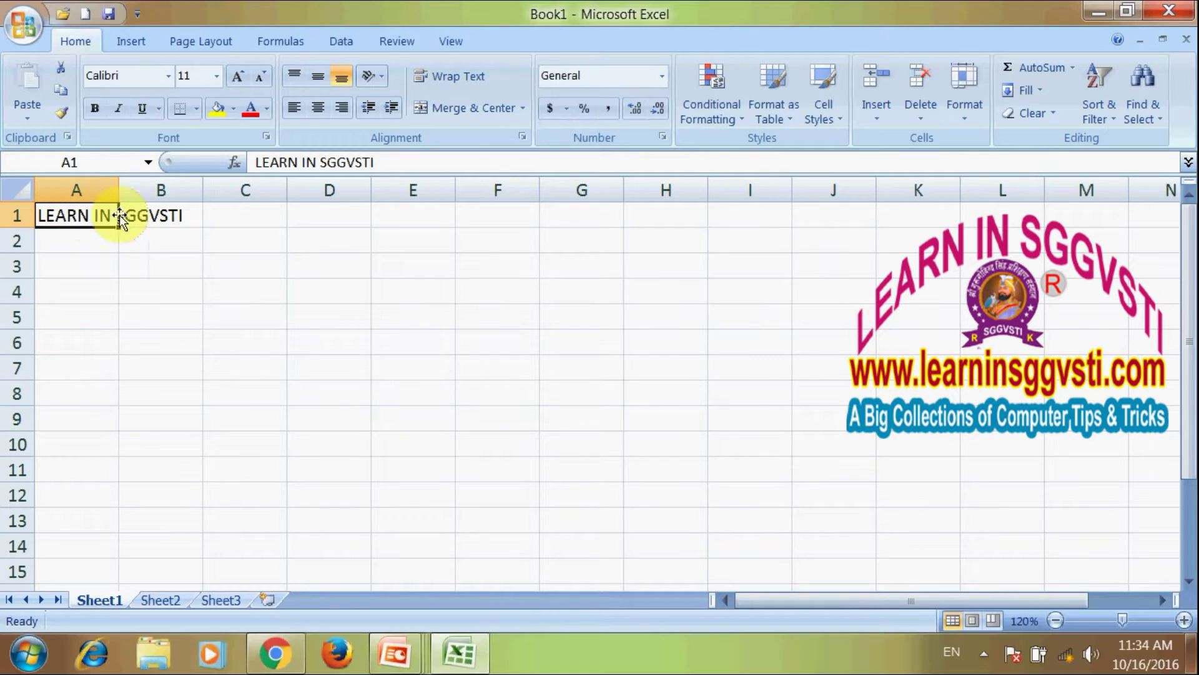
{"action": "left_click", "coordinate": [147, 215]}
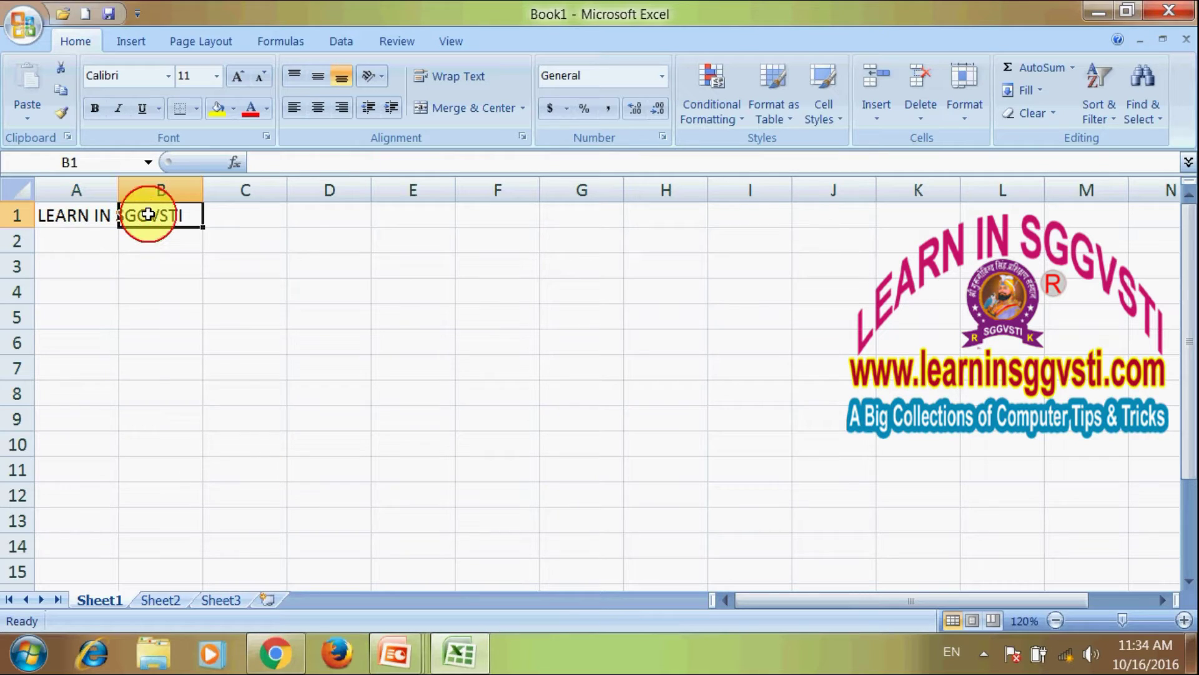
{"action": "left_click", "coordinate": [139, 362]}
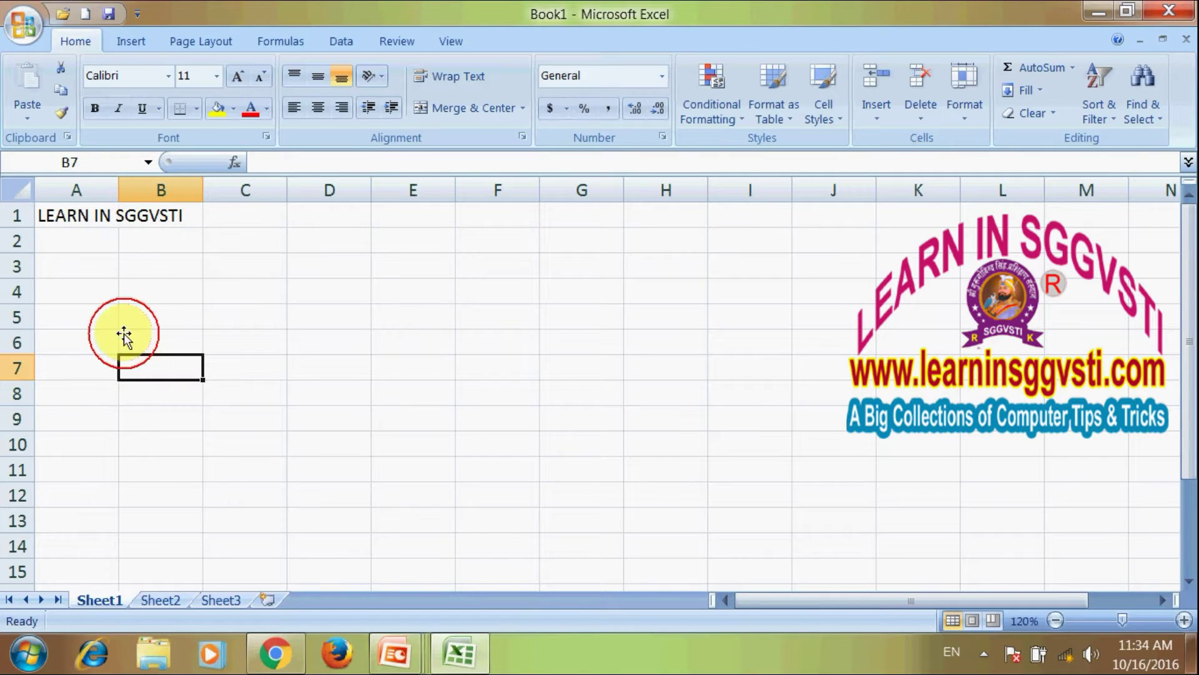
{"action": "left_click", "coordinate": [94, 215]}
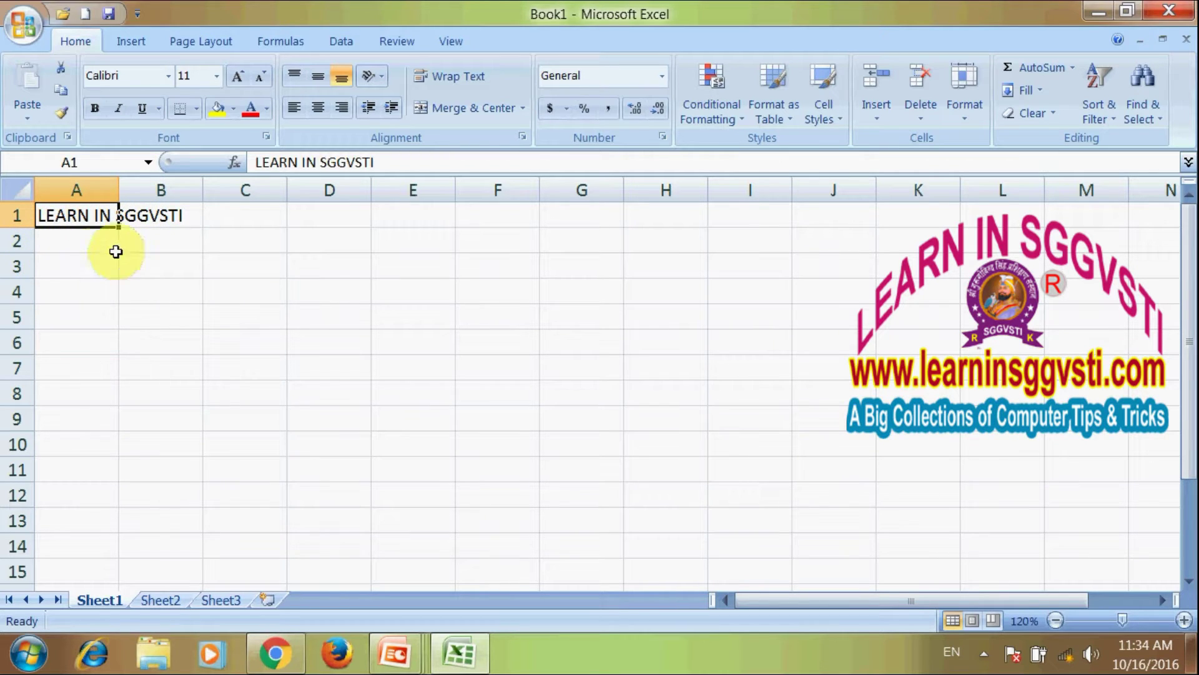
{"action": "left_click", "coordinate": [118, 186]}
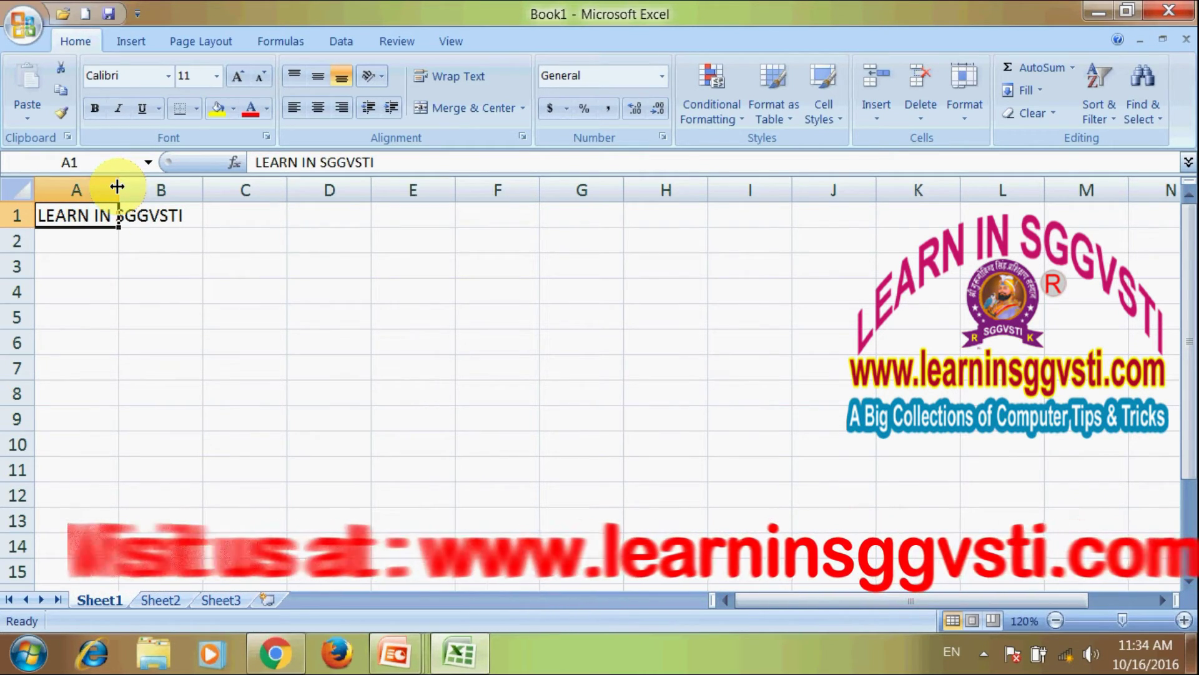
{"action": "double_click", "coordinate": [117, 186]}
{"action": "left_click", "coordinate": [155, 263]}
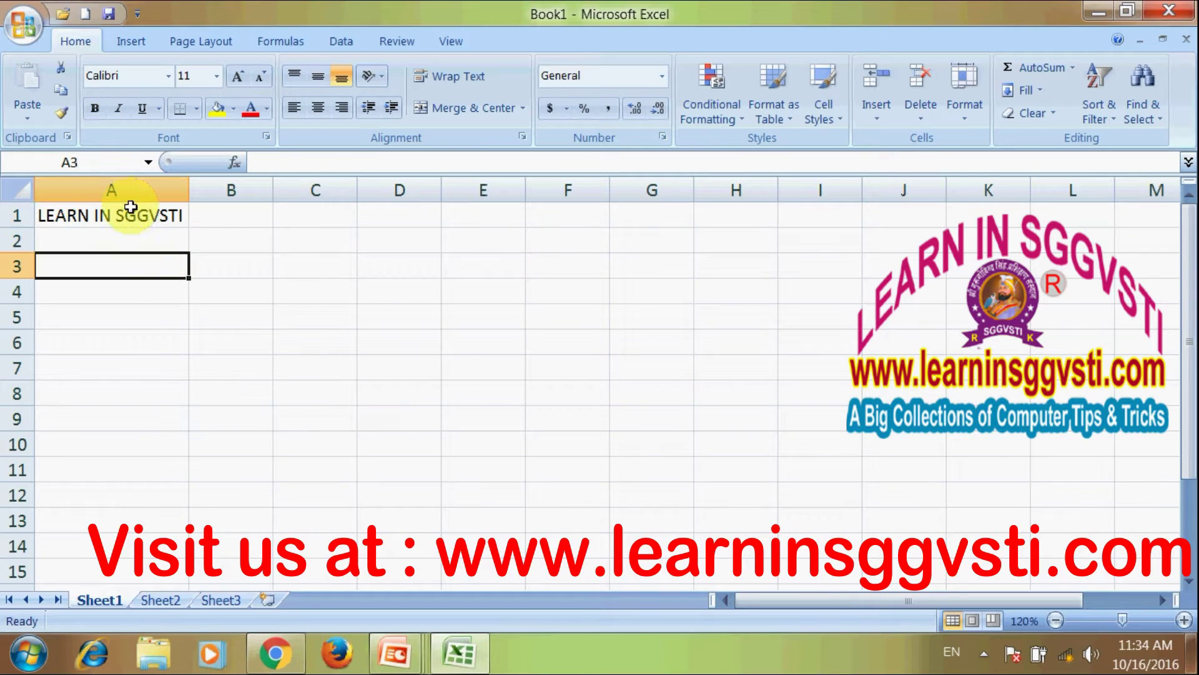
{"action": "left_click", "coordinate": [131, 205]}
{"action": "left_click", "coordinate": [206, 342]}
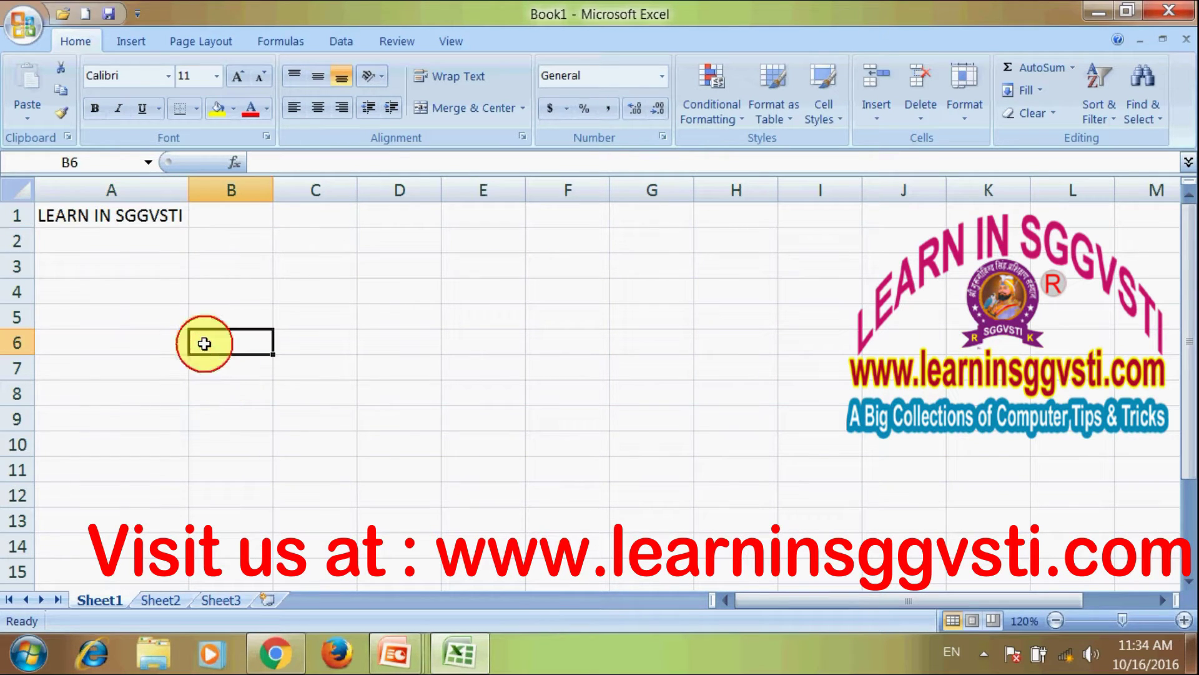
{"action": "left_click", "coordinate": [137, 220]}
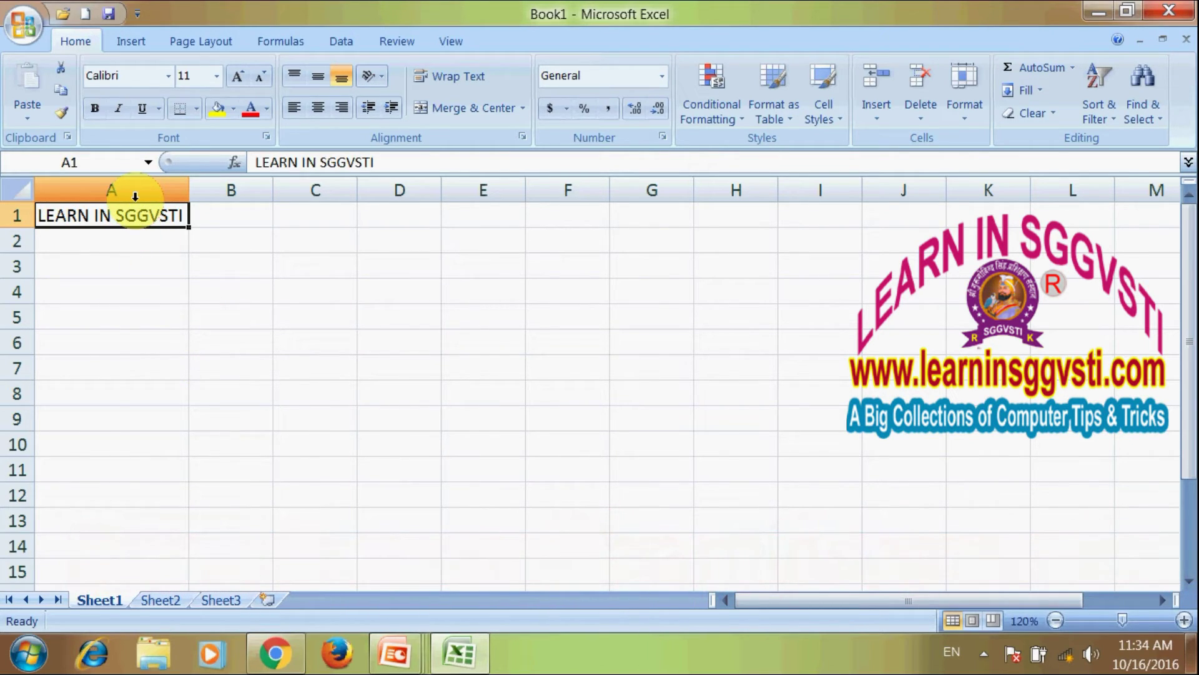
{"action": "key", "text": "ctrl+z"}
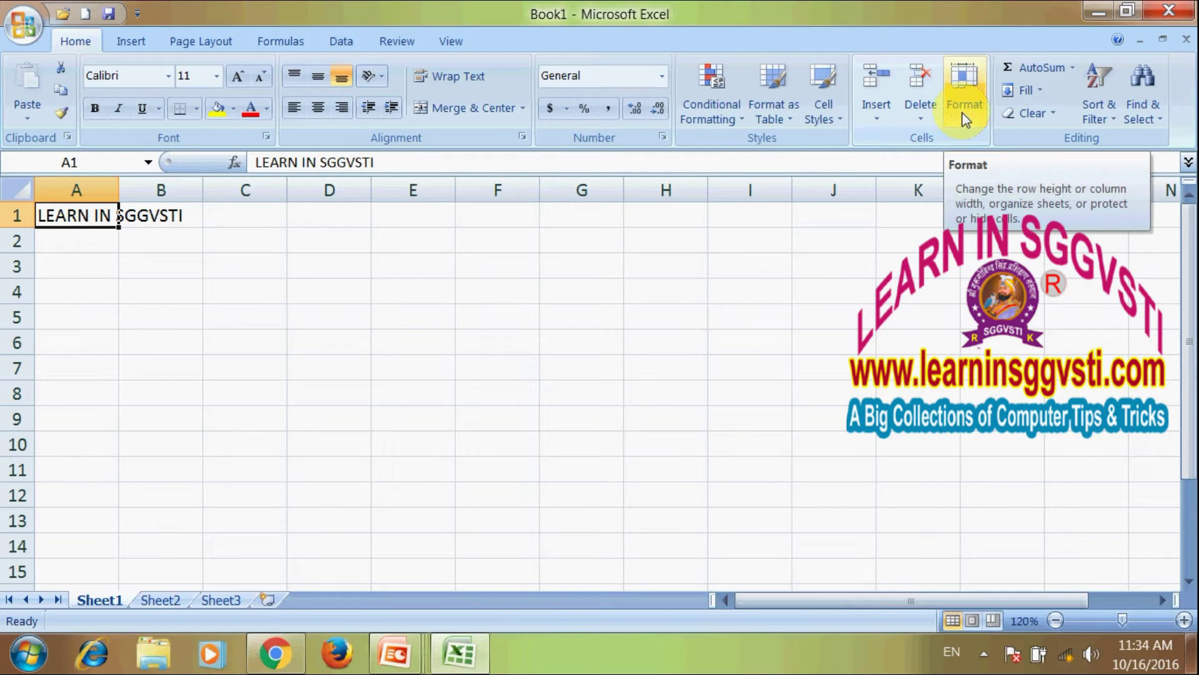
AutoFit row 1 height and column A width from the Home Format menu.
{"action": "left_click", "coordinate": [965, 120]}
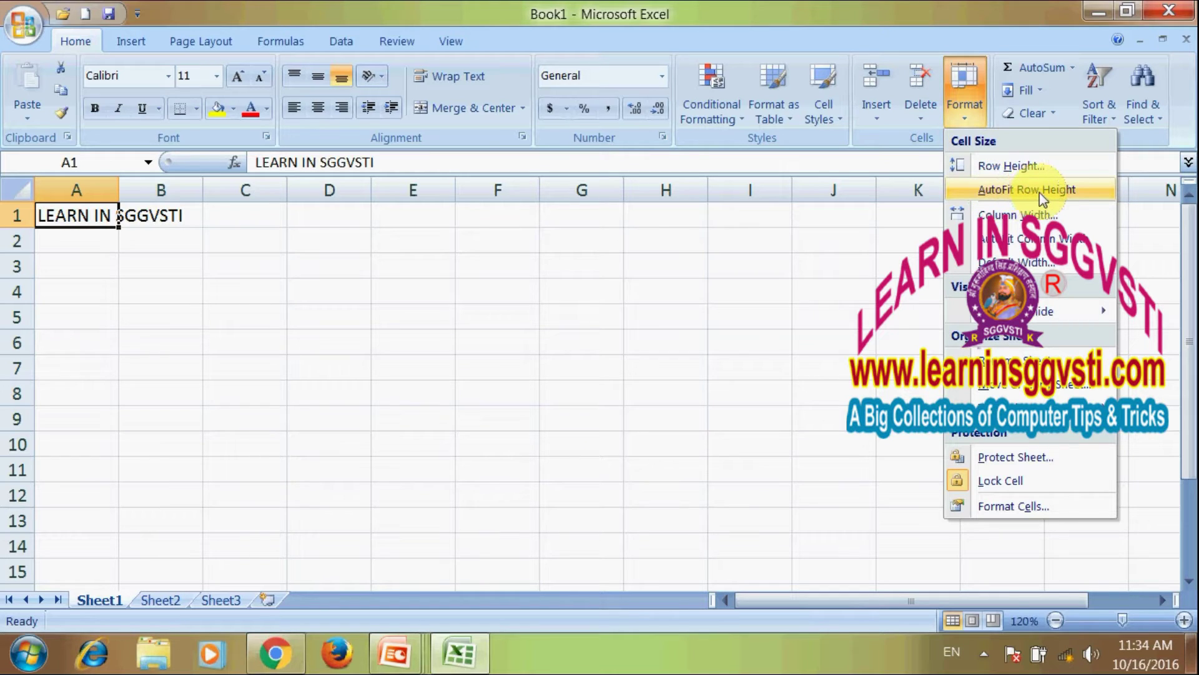
{"action": "left_click", "coordinate": [1065, 194]}
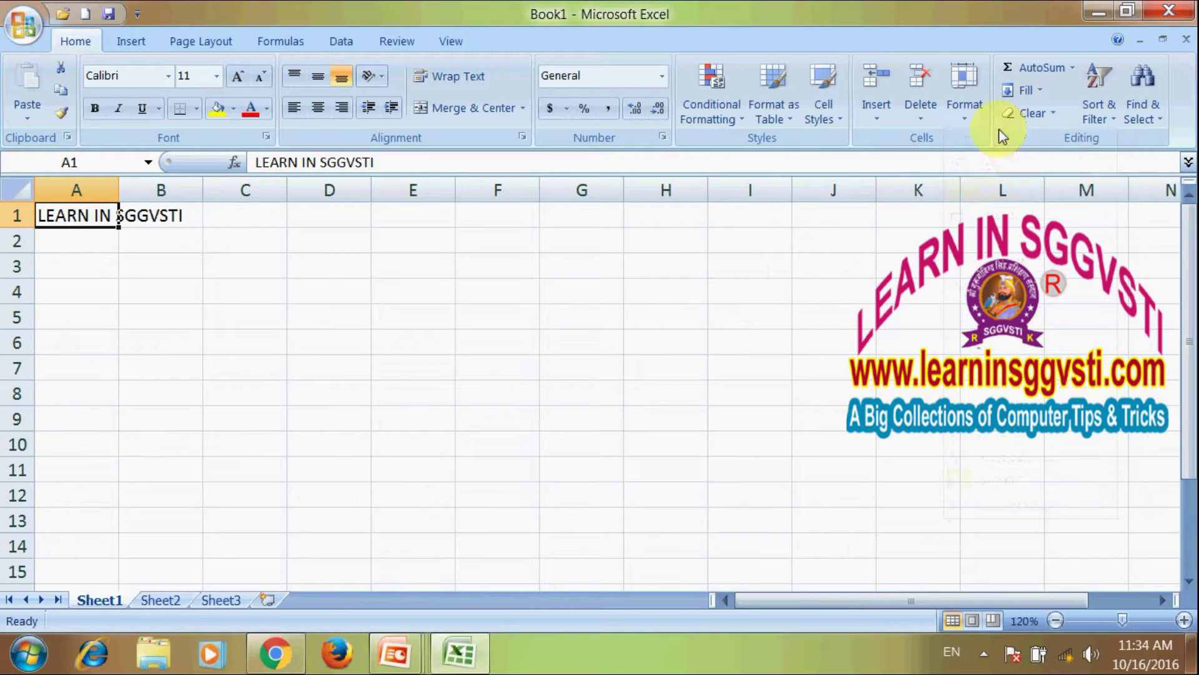
{"action": "left_click", "coordinate": [965, 106]}
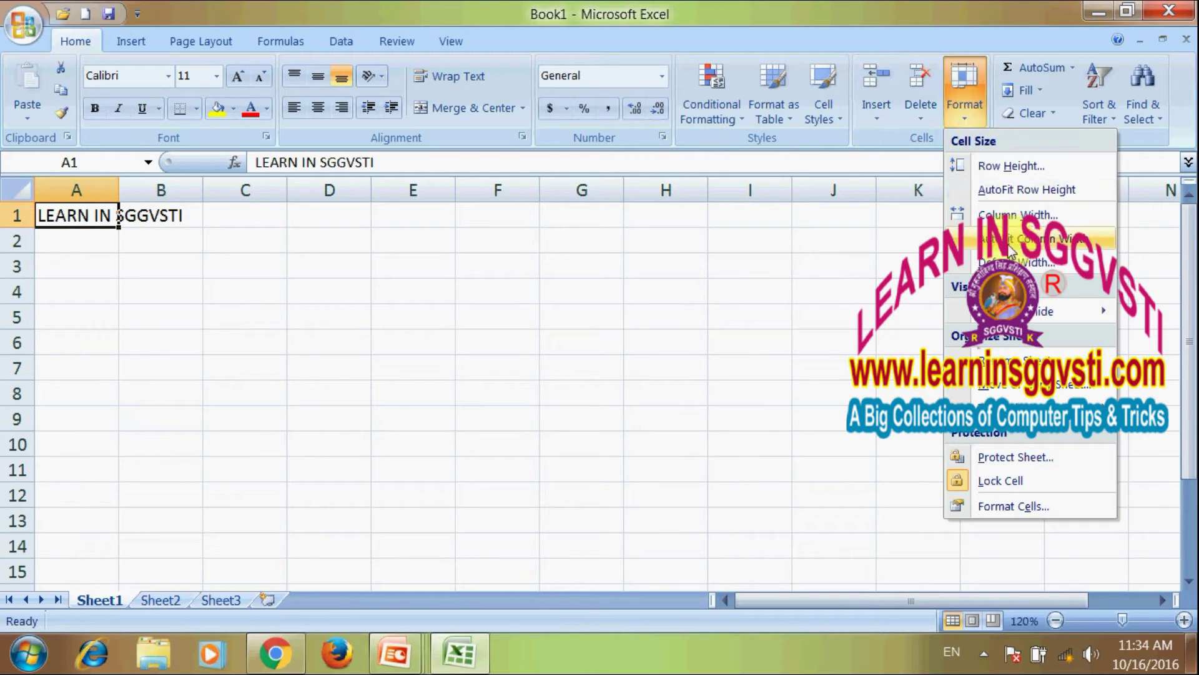
{"action": "left_click", "coordinate": [1060, 251]}
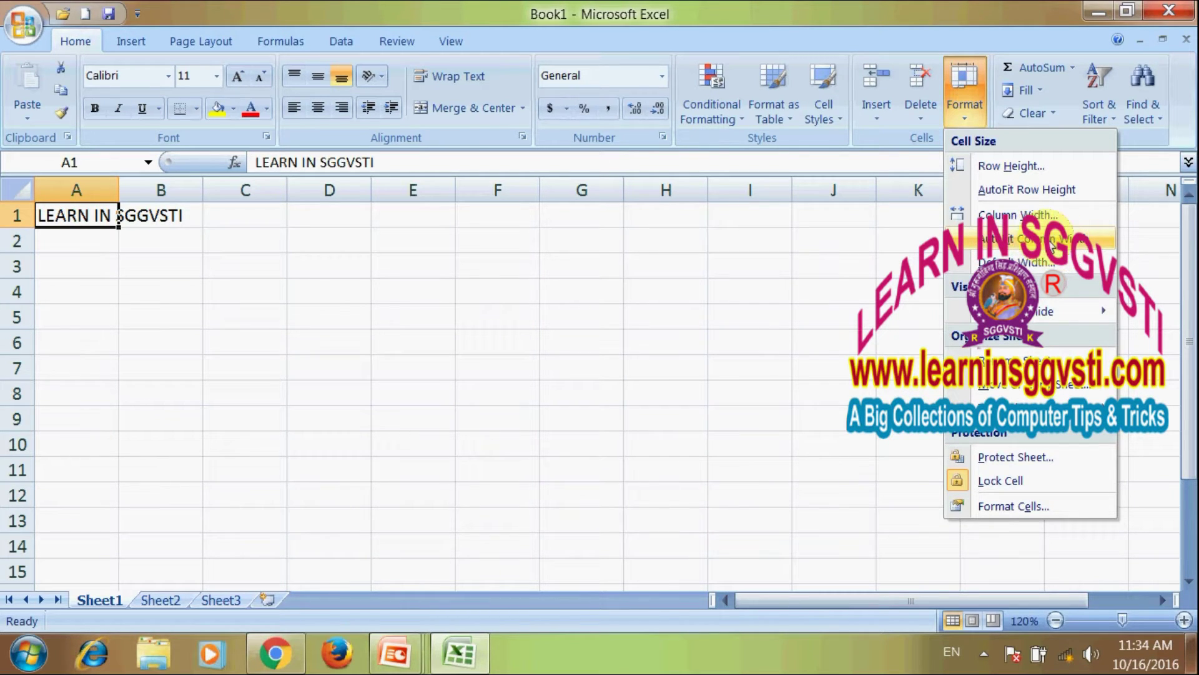
{"action": "left_click", "coordinate": [1067, 244]}
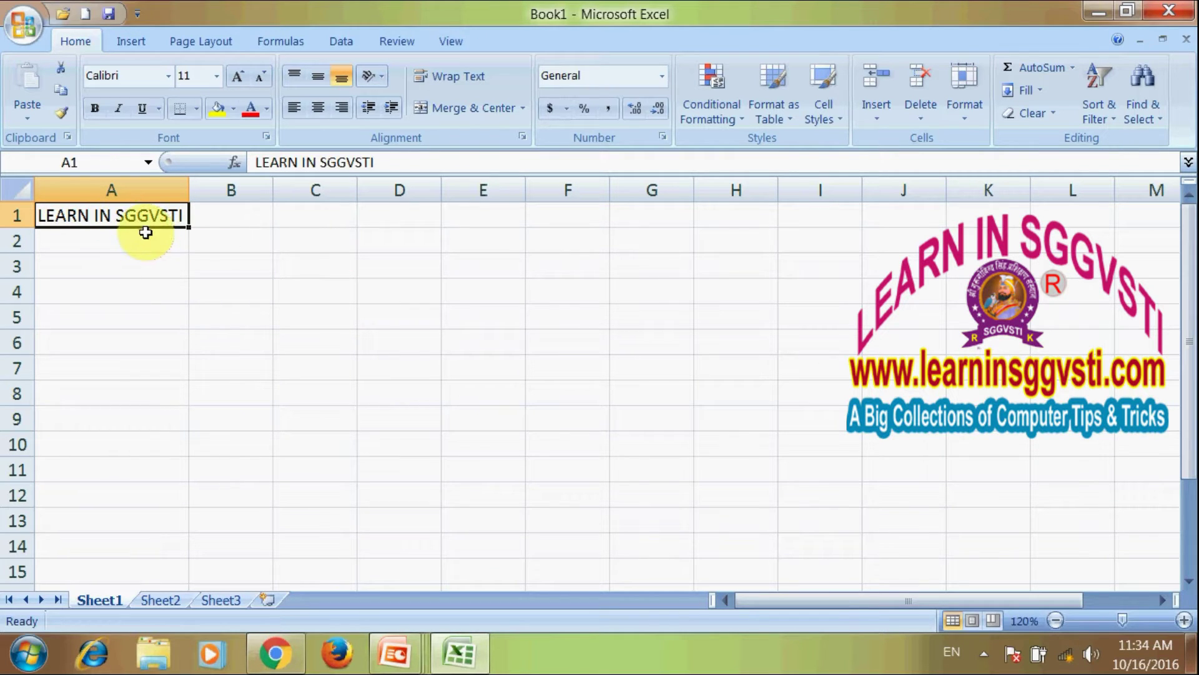
Enter 'YOUTUBE CHANNEL' in cell A4.
{"action": "left_click", "coordinate": [77, 291]}
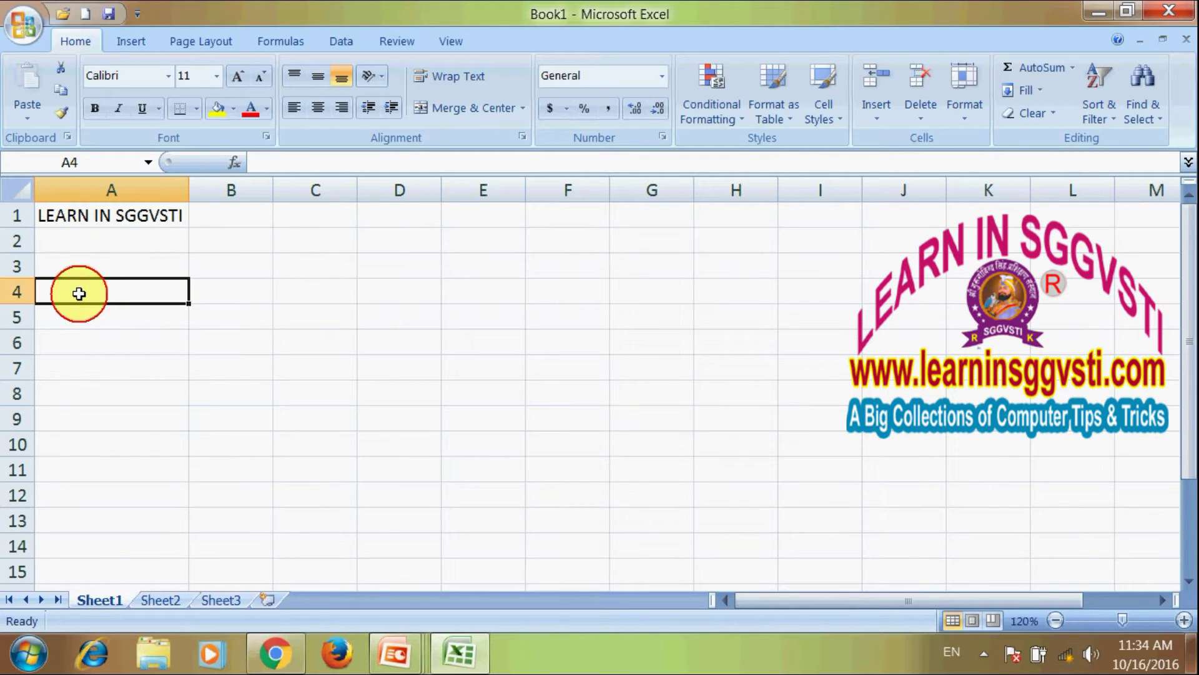
{"action": "type", "text": "L"}
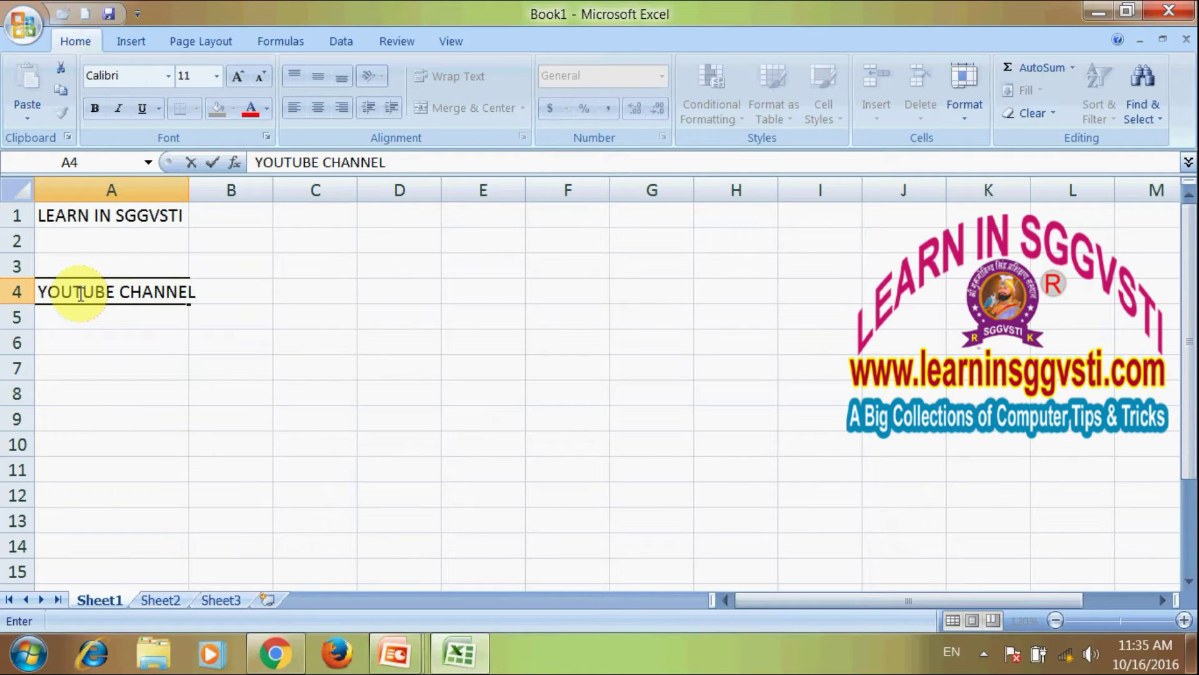
{"action": "key", "text": "Return"}
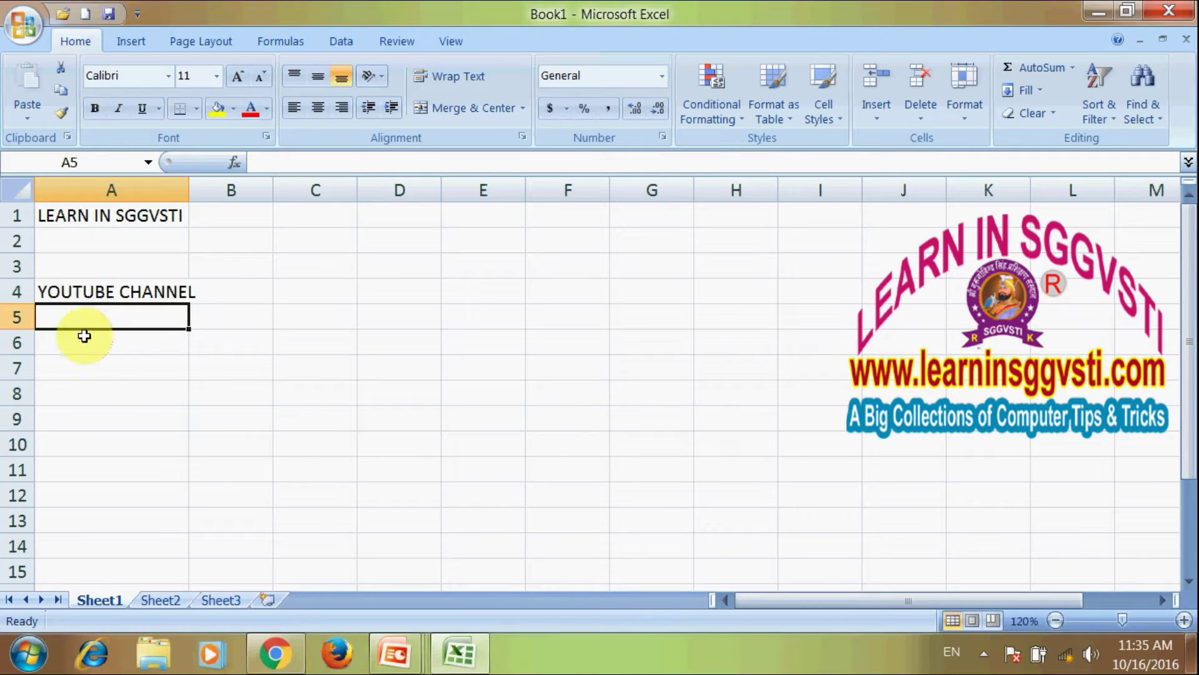
Enter 'LIFE VIDEO' in A8 and AutoFit column A to its longest text.
{"action": "left_click", "coordinate": [92, 393]}
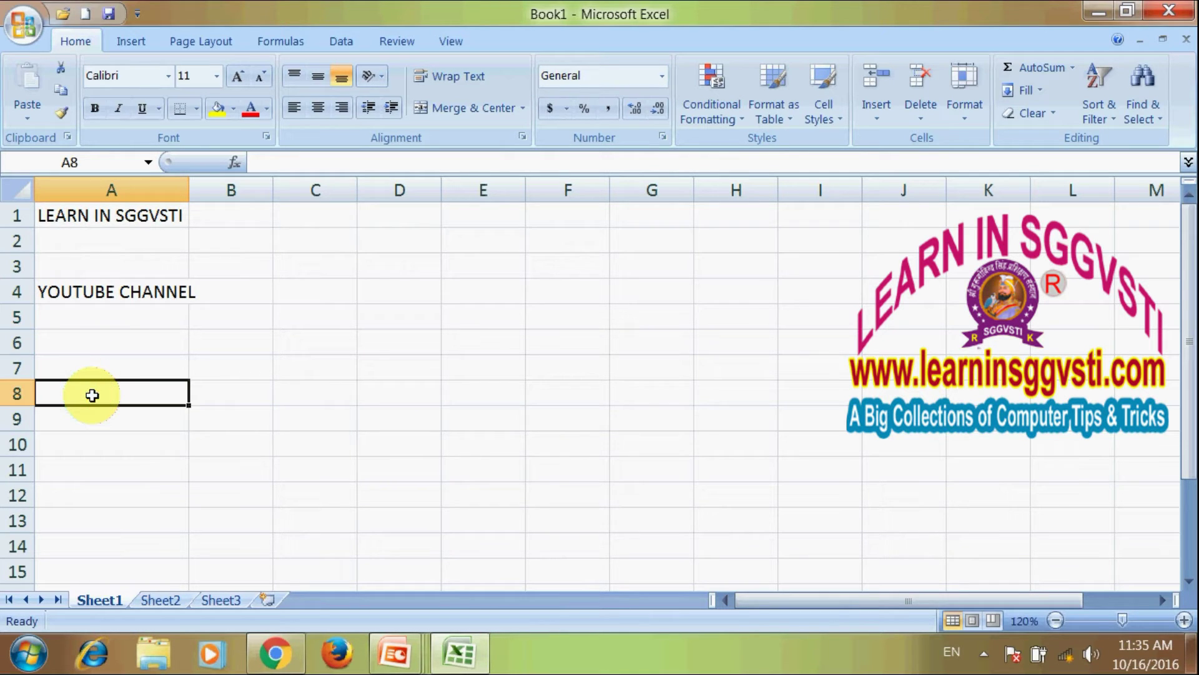
{"action": "type", "text": "LIFE VIDEO"}
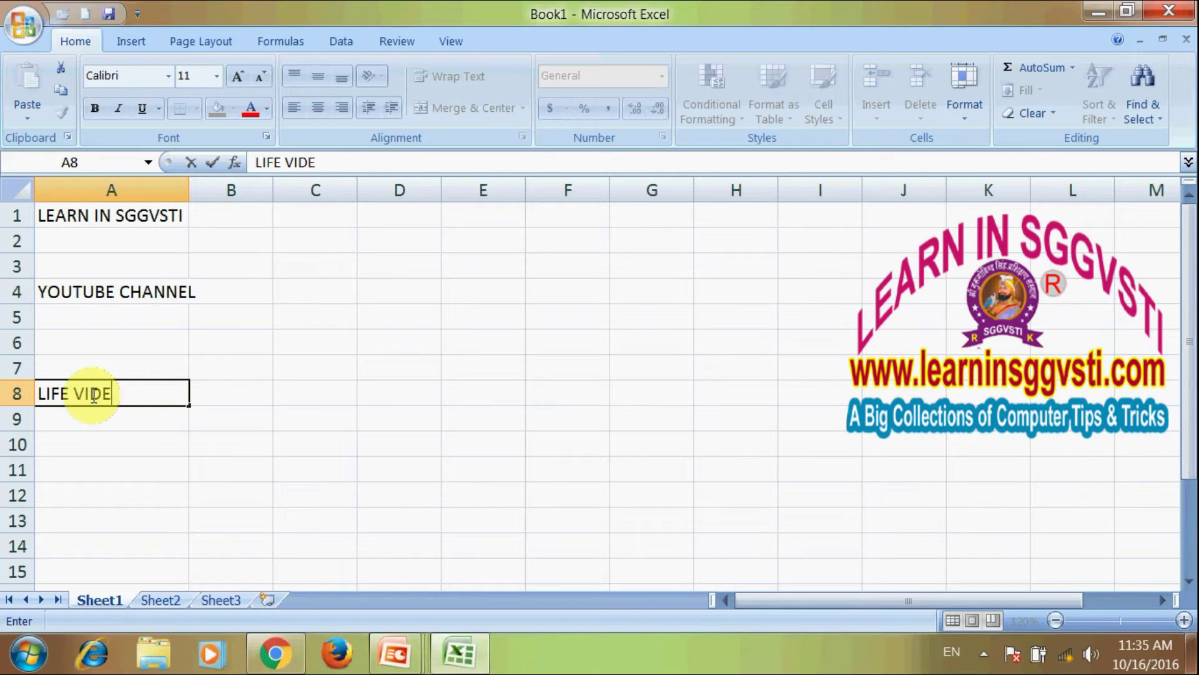
{"action": "left_click", "coordinate": [247, 375]}
{"action": "double_click", "coordinate": [187, 189]}
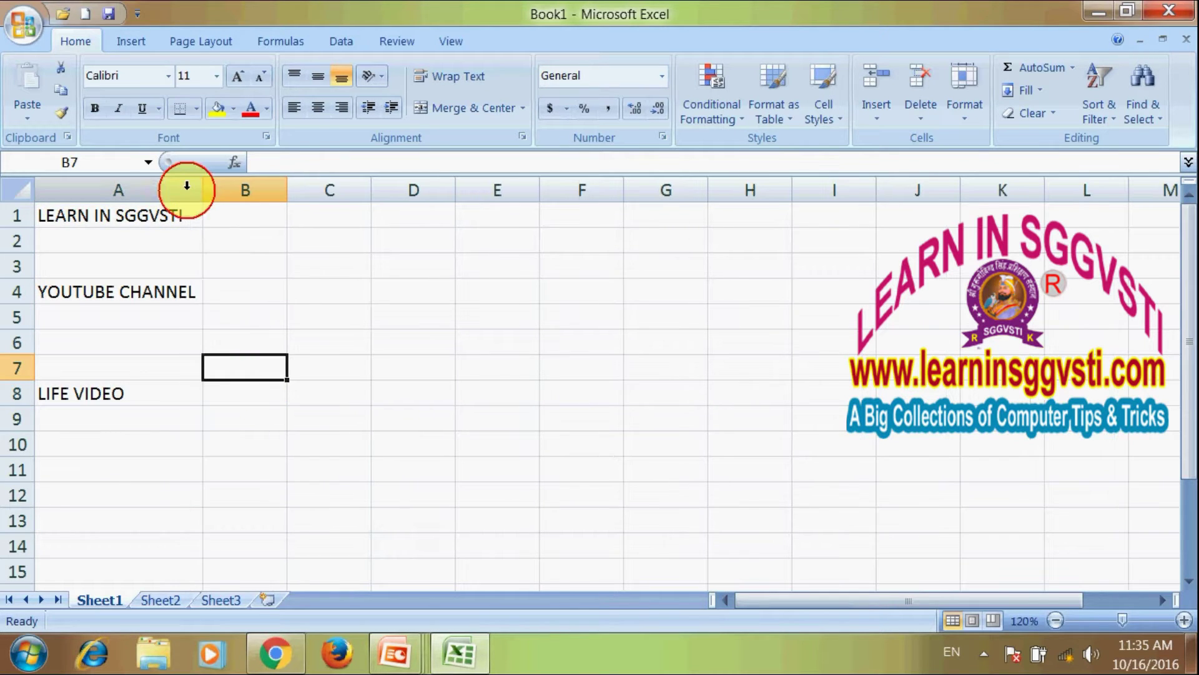
Color the 'LEARN IN SGGVSTI' heading in A1 Red from Standard Colors.
{"action": "left_click", "coordinate": [93, 215]}
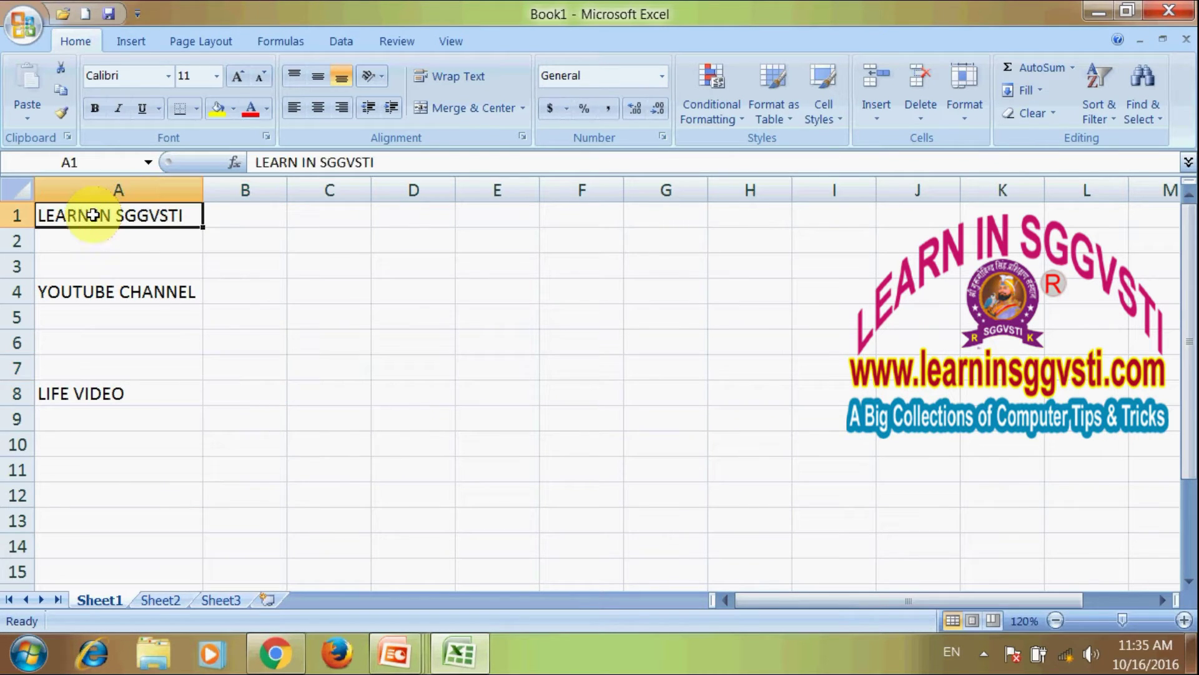
{"action": "left_click", "coordinate": [269, 110]}
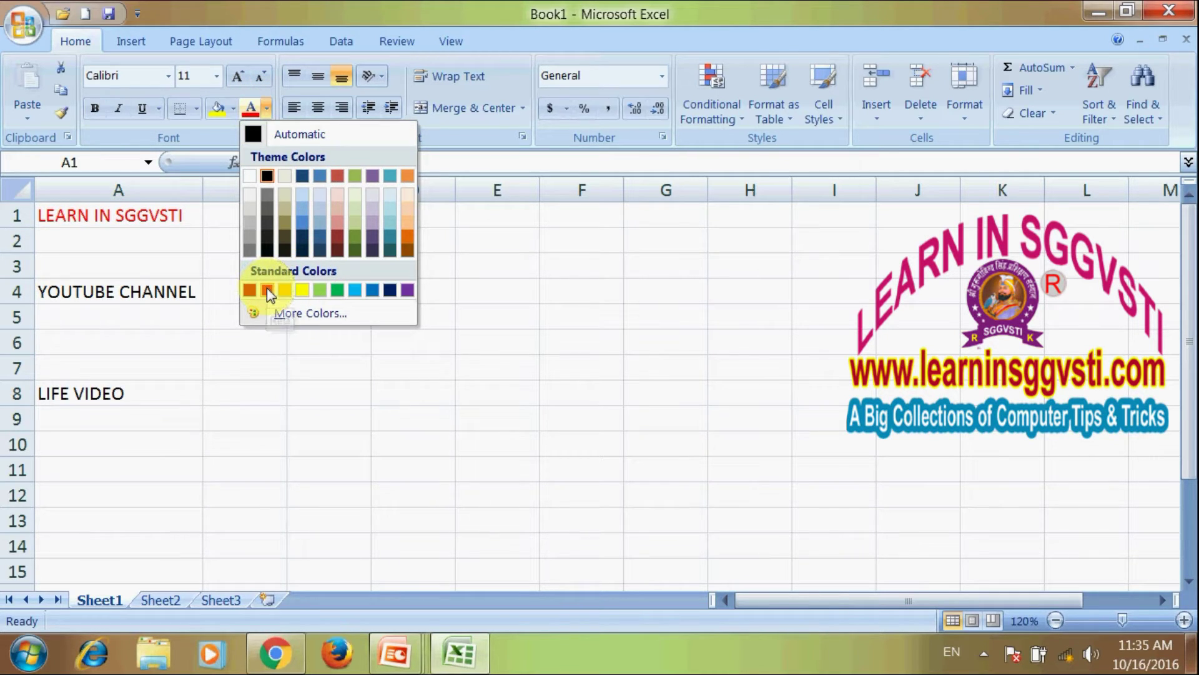
{"action": "left_click", "coordinate": [250, 289]}
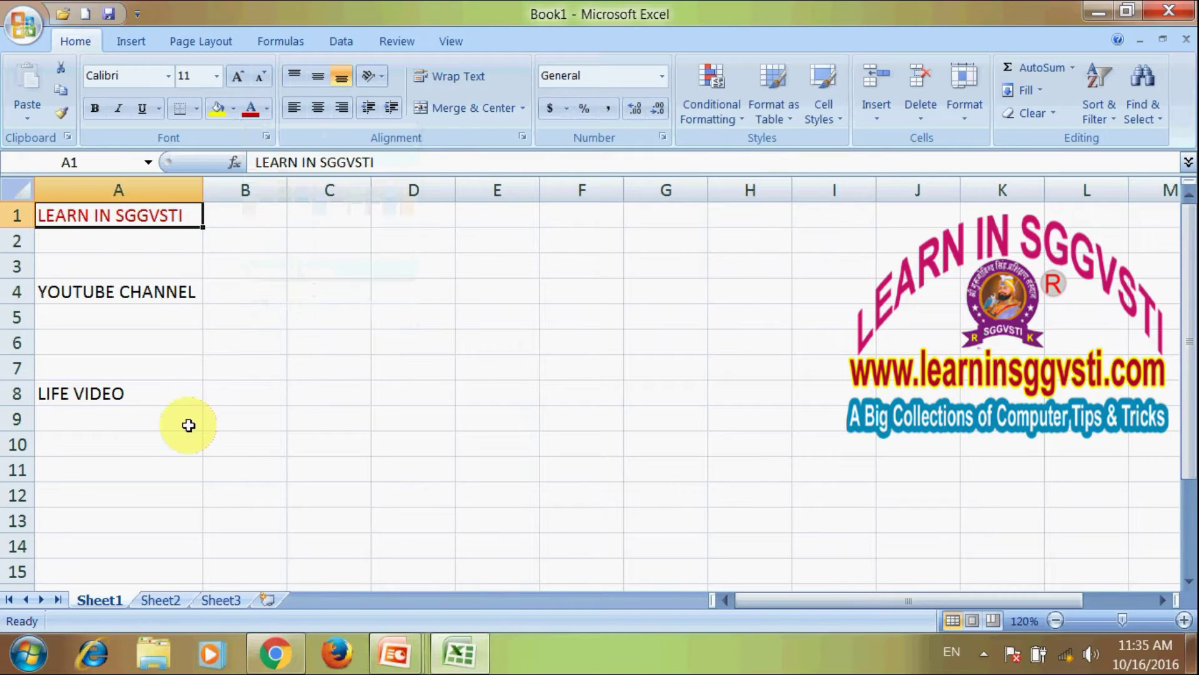
Make the A1 heading bold, italic and double-underlined.
{"action": "left_click", "coordinate": [100, 106]}
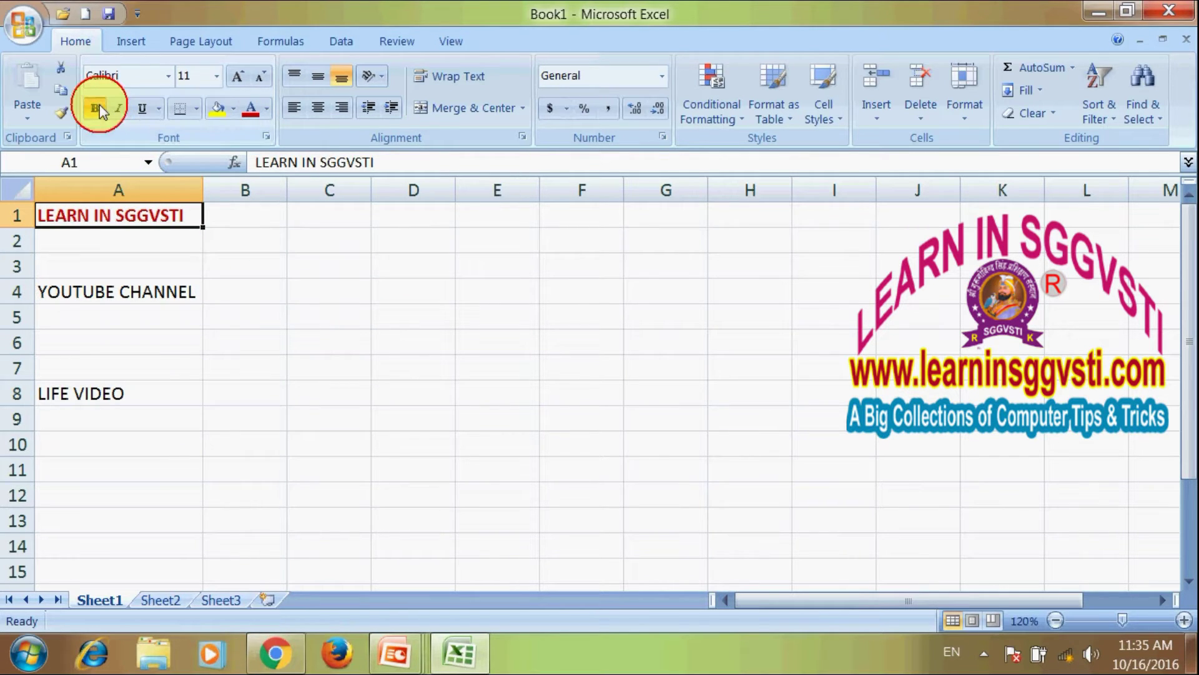
{"action": "left_click", "coordinate": [117, 108]}
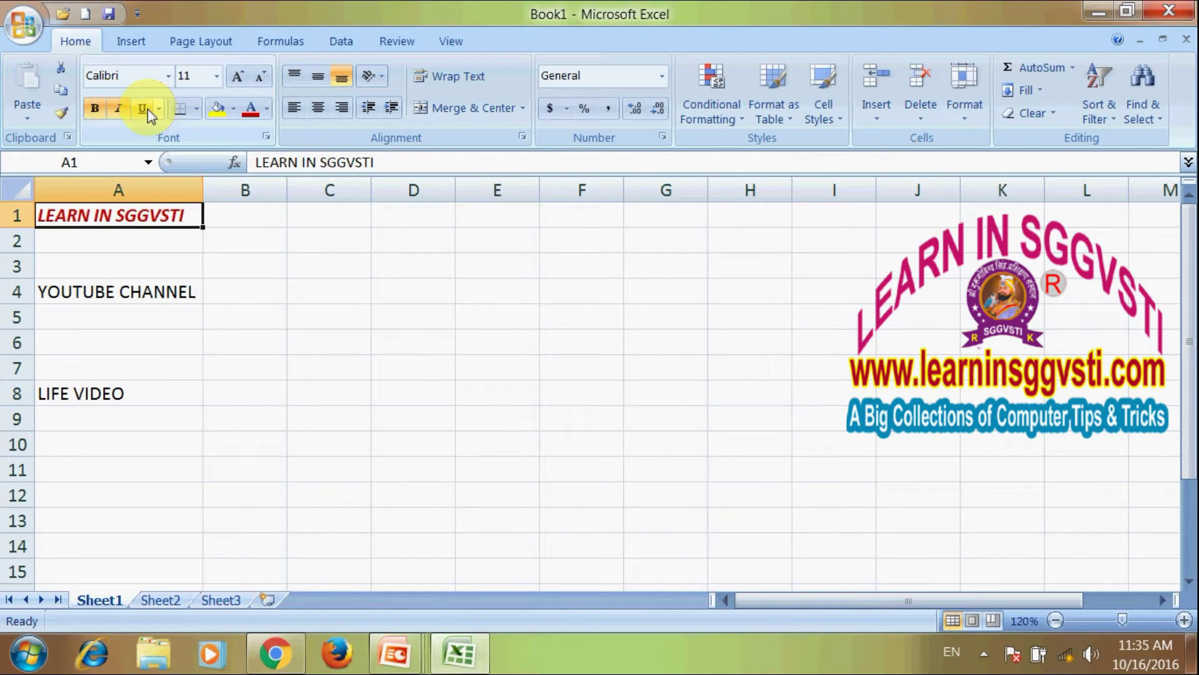
{"action": "left_click", "coordinate": [159, 108]}
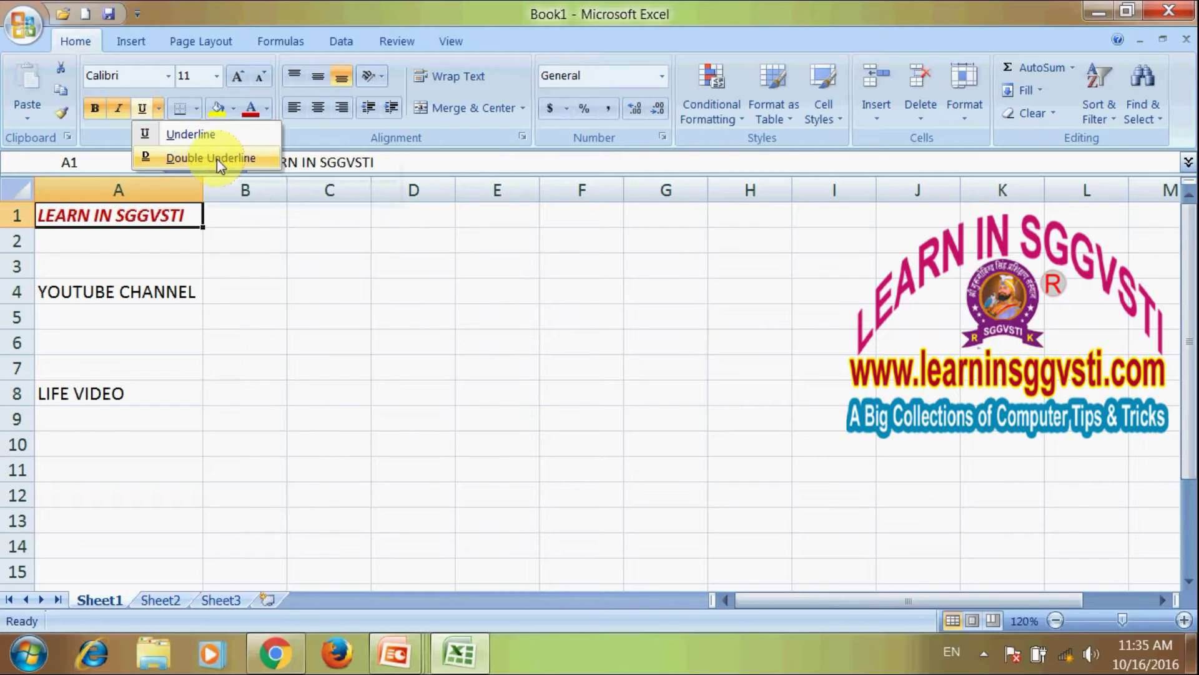
{"action": "left_click", "coordinate": [195, 137]}
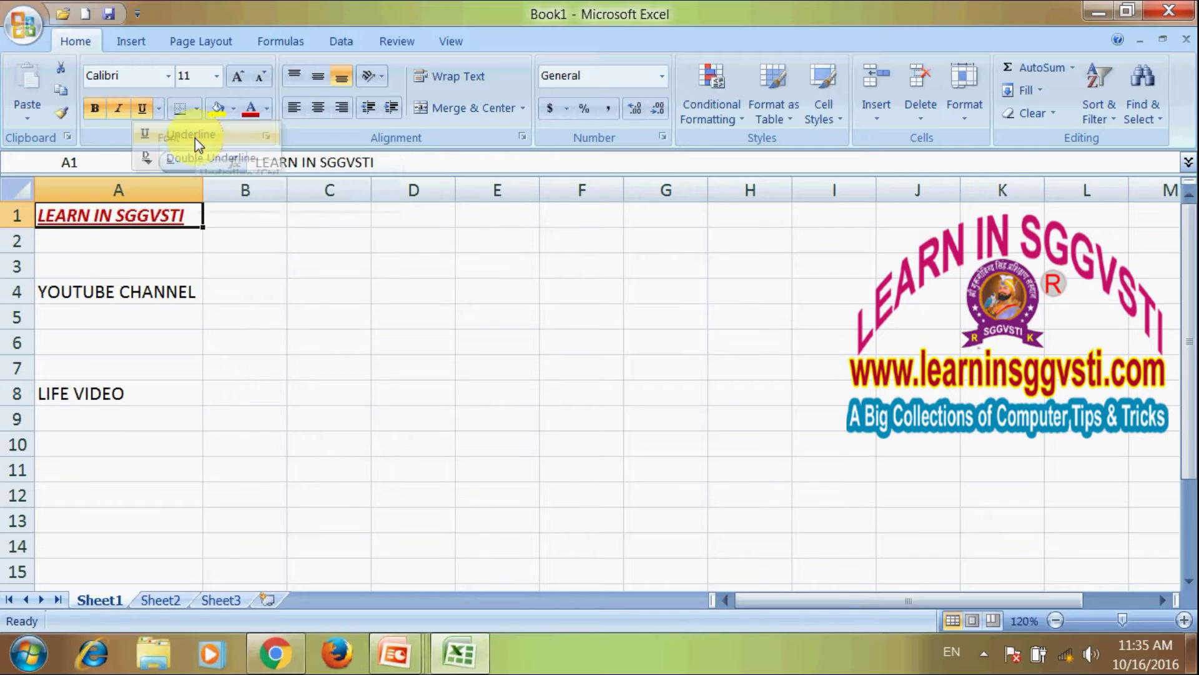
{"action": "left_click", "coordinate": [163, 108]}
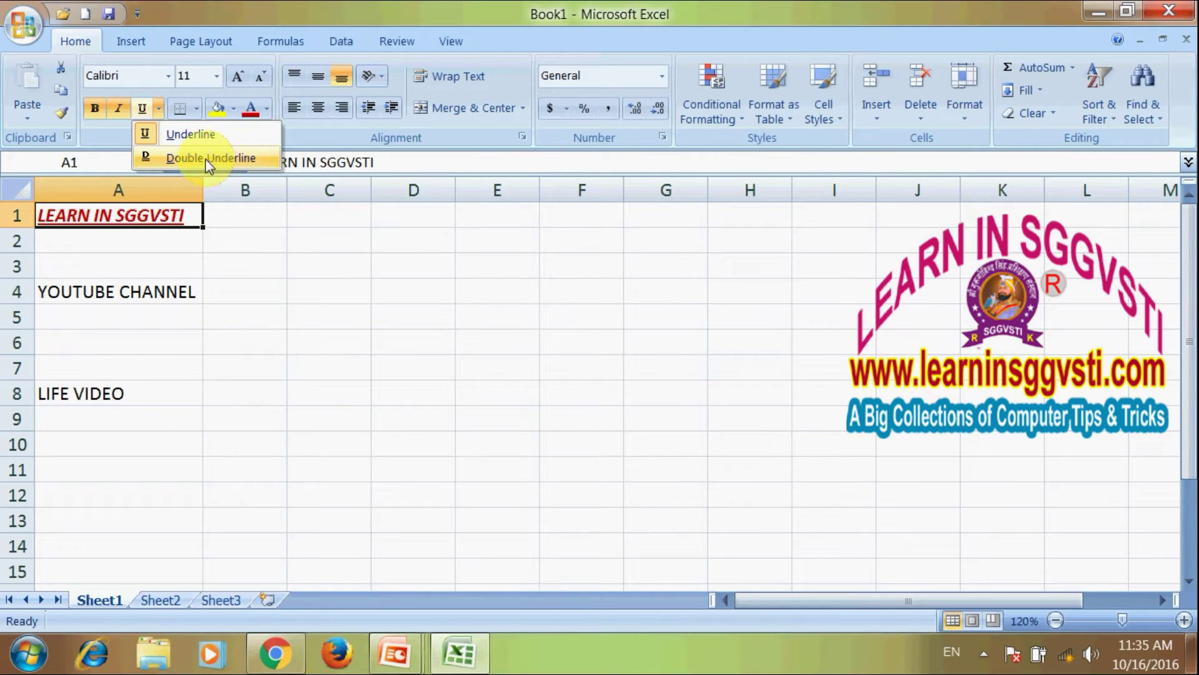
{"action": "left_click", "coordinate": [241, 159]}
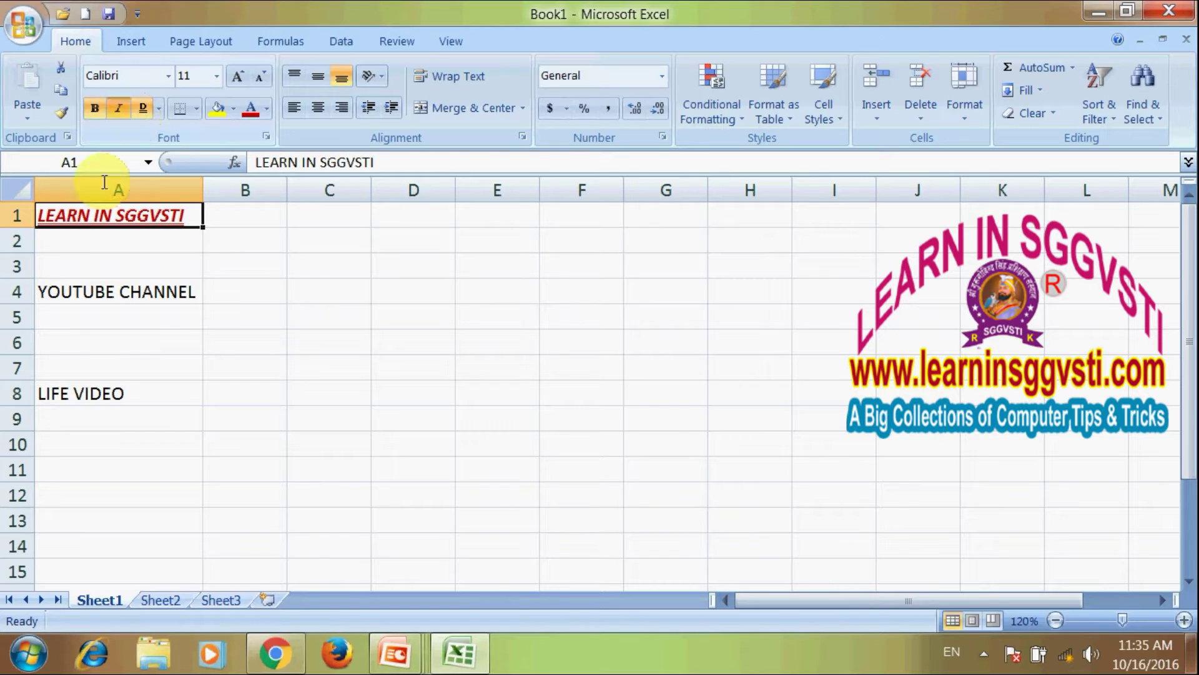
Remove the bold, italic and double underline from the heading.
{"action": "left_click", "coordinate": [93, 110]}
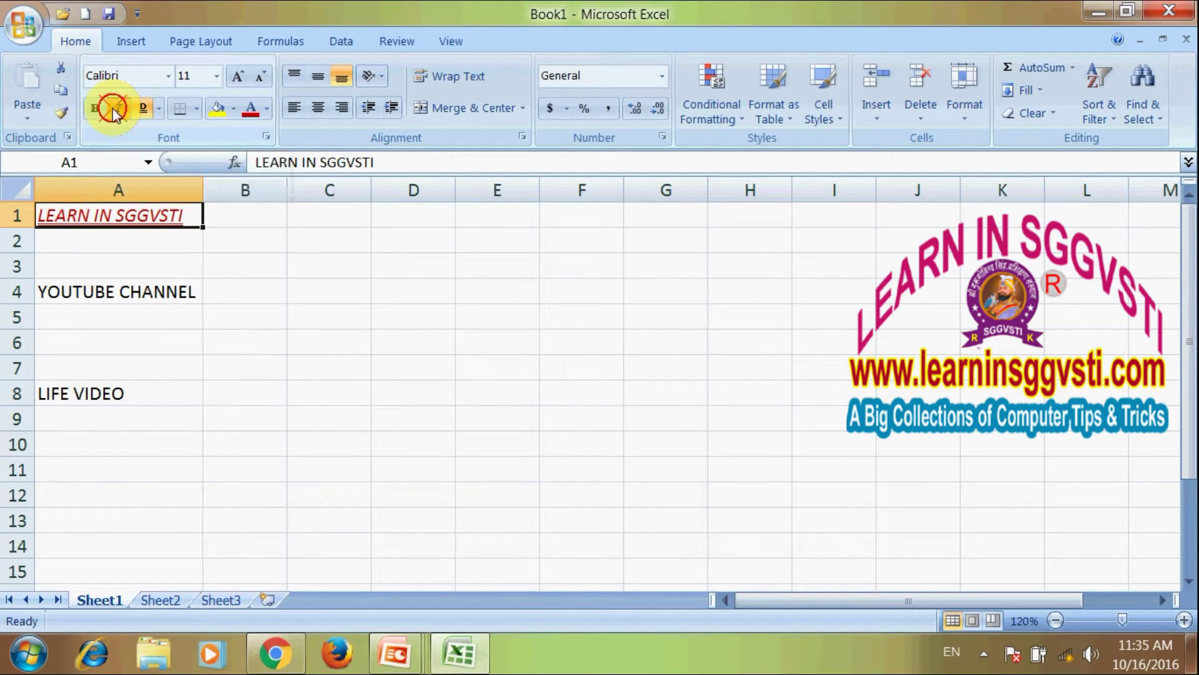
{"action": "left_click", "coordinate": [114, 110]}
{"action": "left_click", "coordinate": [143, 111]}
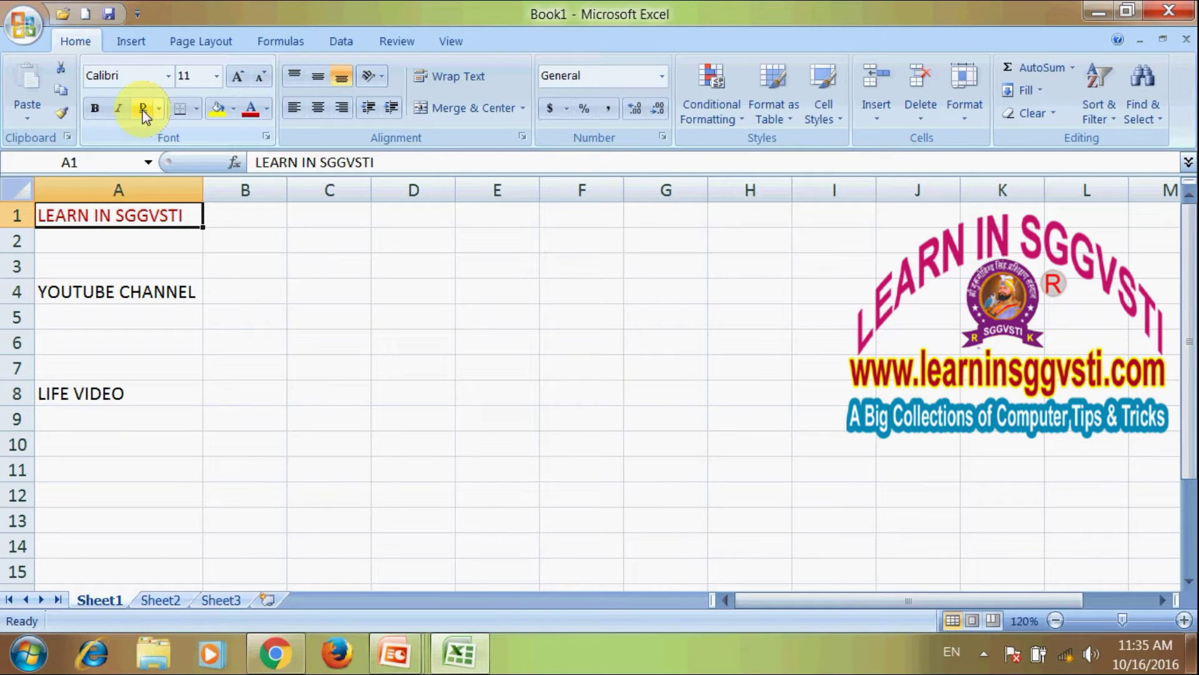
Set the A1 heading to Aharoni, grow it to size 16, then shrink it to 9.
{"action": "left_click", "coordinate": [168, 78]}
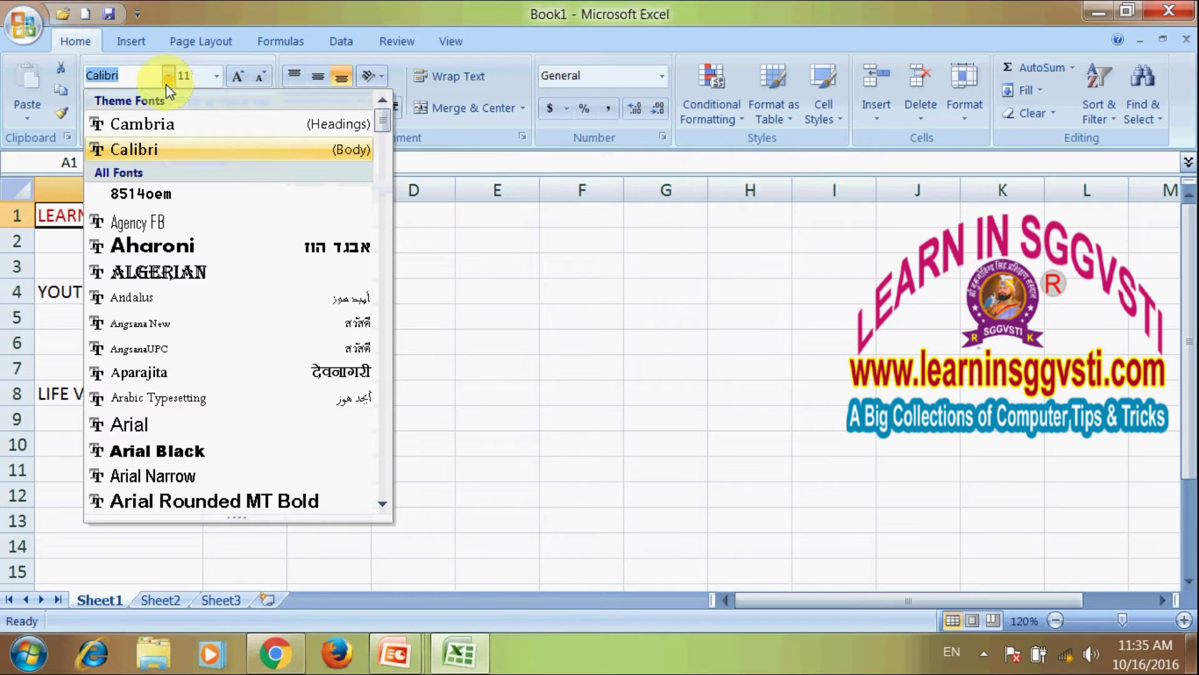
{"action": "left_click", "coordinate": [178, 245]}
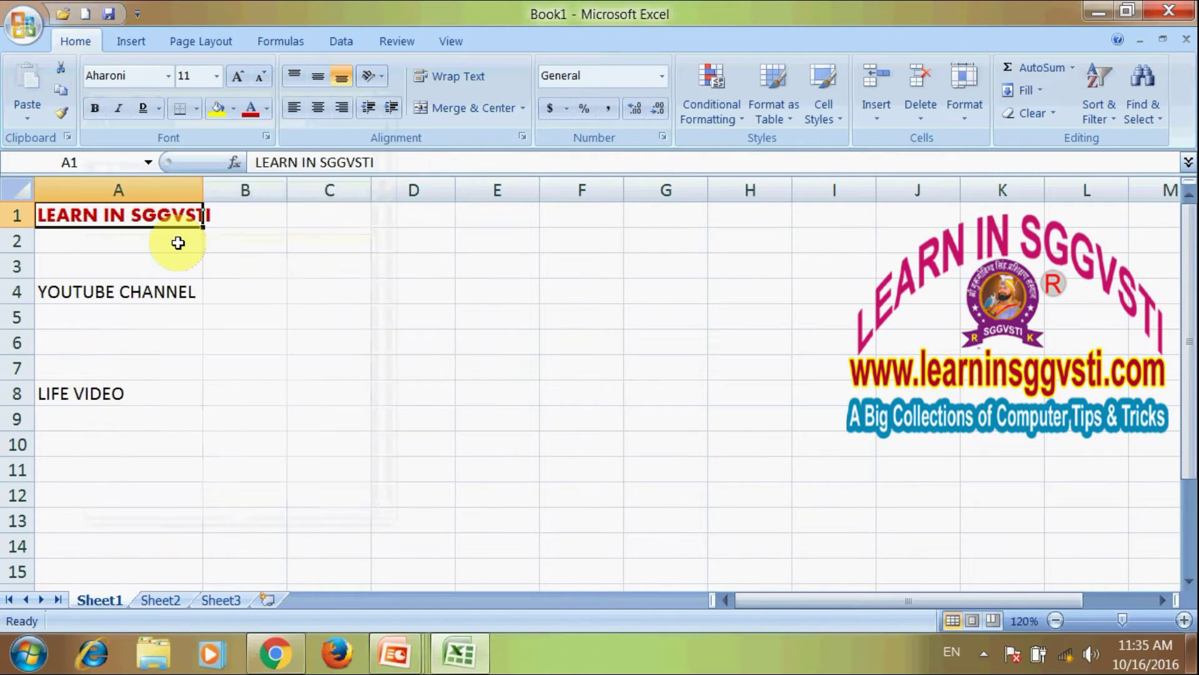
{"action": "left_click", "coordinate": [216, 76]}
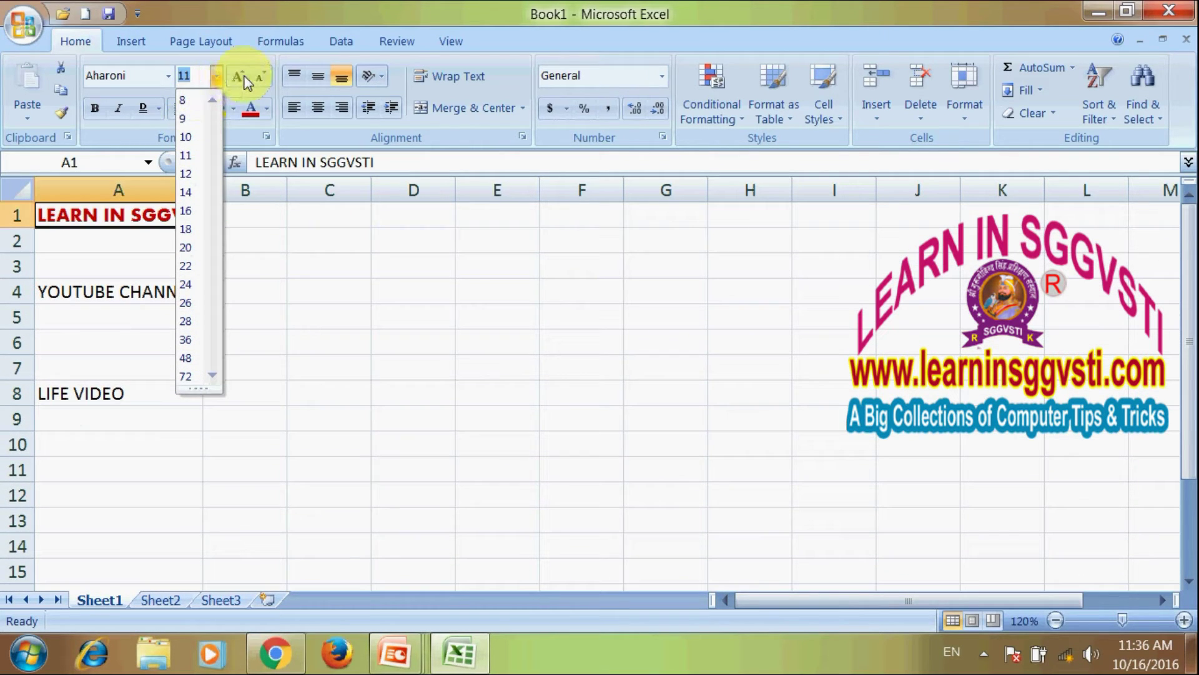
{"action": "left_click", "coordinate": [244, 78]}
{"action": "left_click", "coordinate": [243, 77]}
{"action": "left_click", "coordinate": [244, 77]}
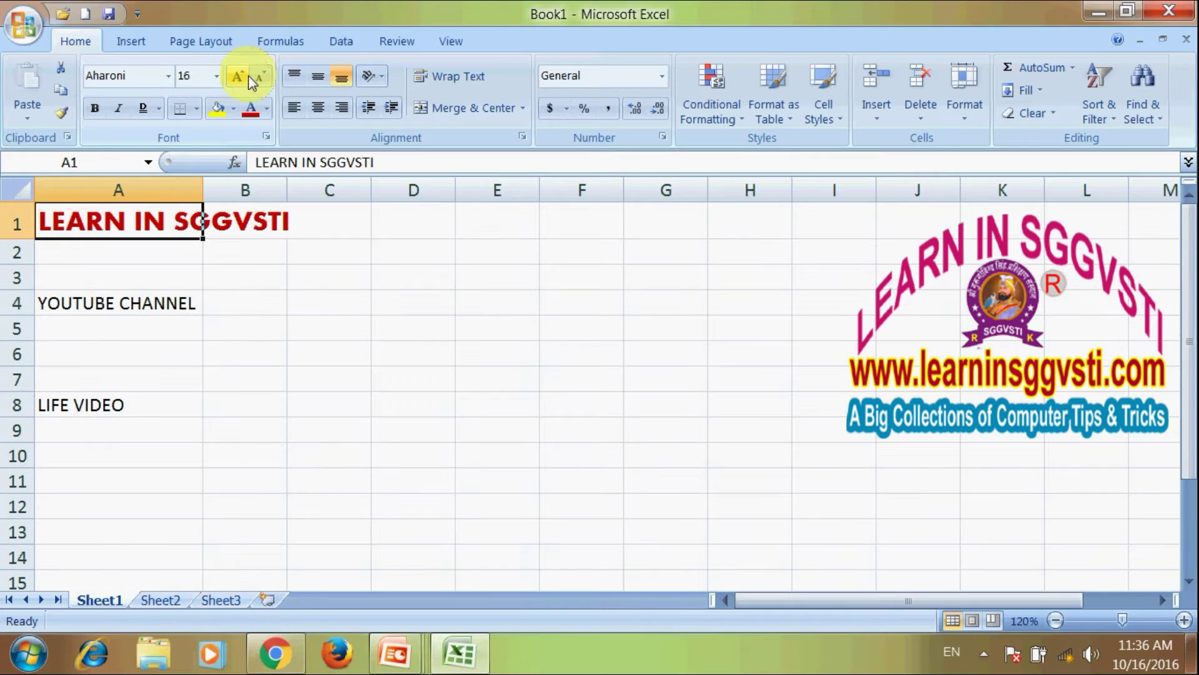
{"action": "left_click", "coordinate": [261, 77]}
{"action": "left_click", "coordinate": [261, 77]}
{"action": "left_click", "coordinate": [261, 78]}
{"action": "left_click", "coordinate": [261, 77]}
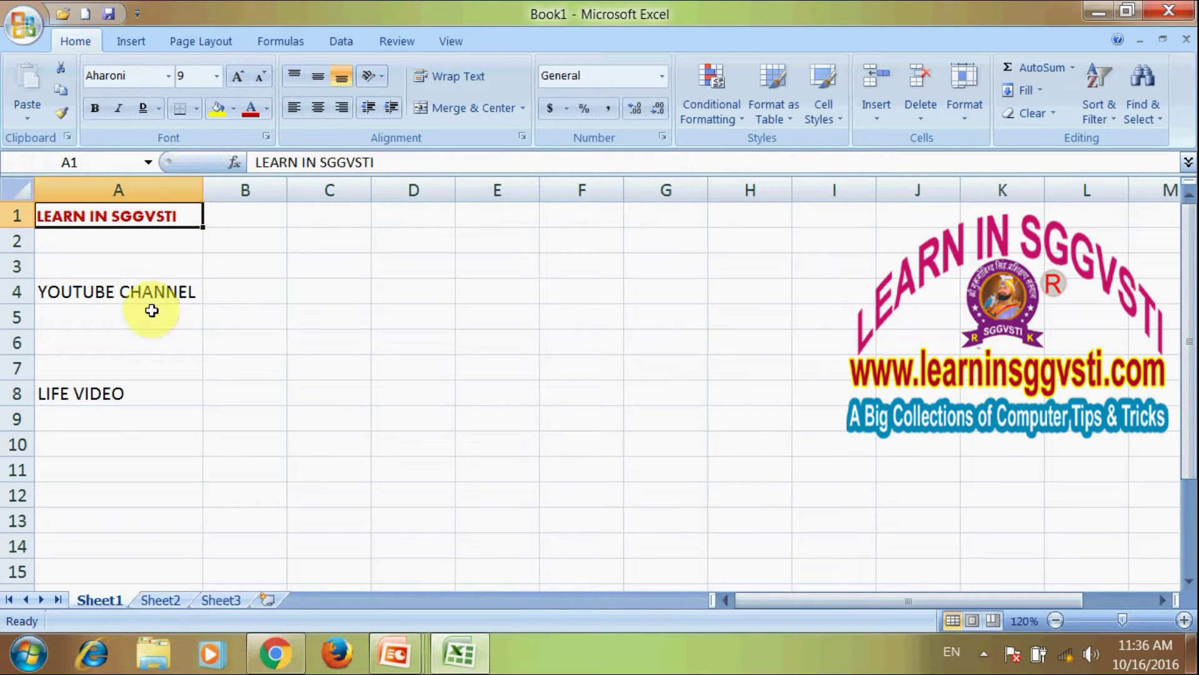
{"action": "left_click", "coordinate": [211, 301]}
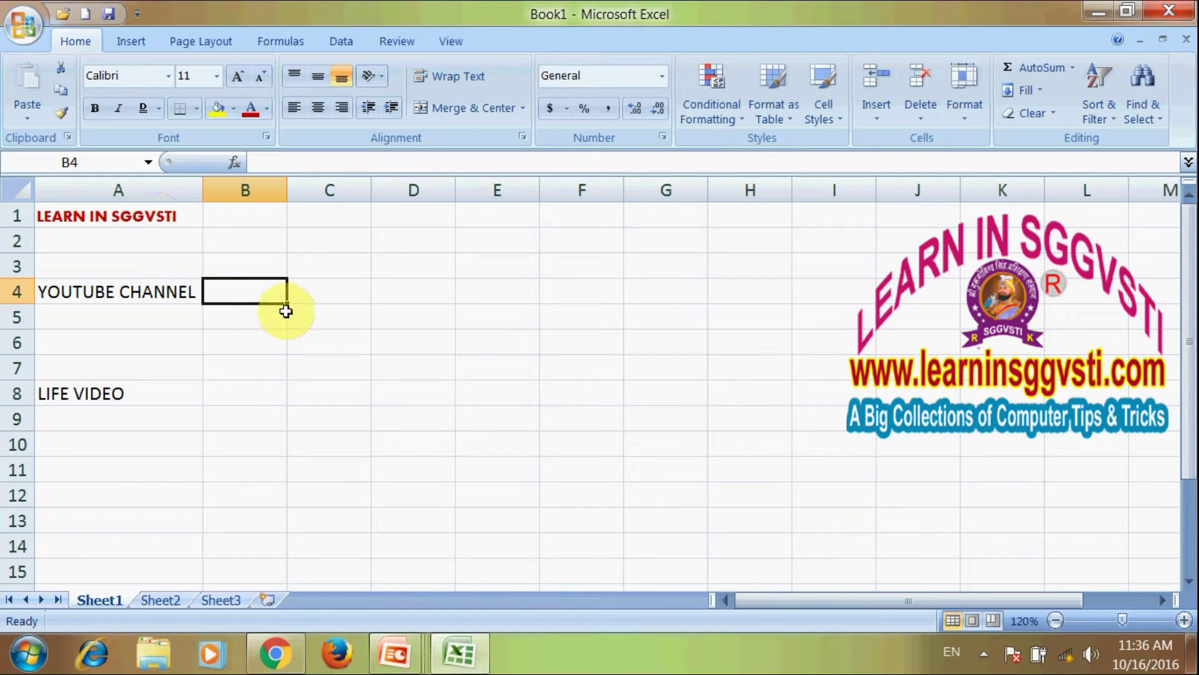
{"action": "left_click", "coordinate": [337, 292]}
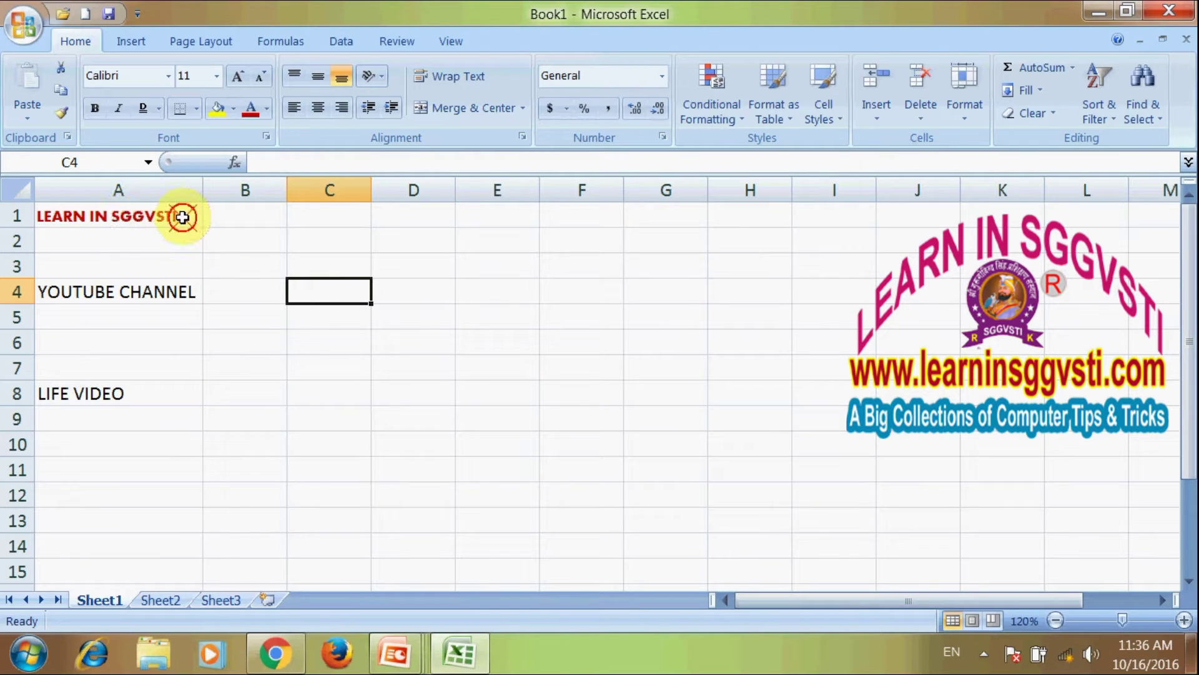
{"action": "left_click", "coordinate": [182, 217]}
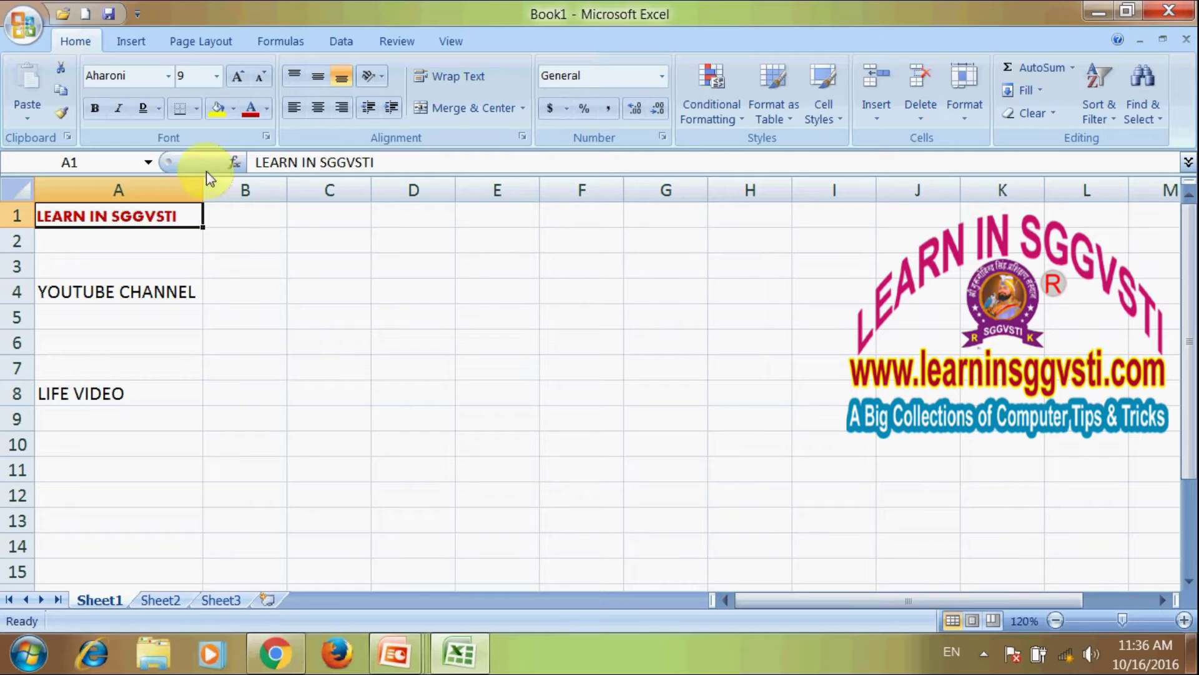
Put a Thick Box Border around cell A1.
{"action": "left_click", "coordinate": [198, 115]}
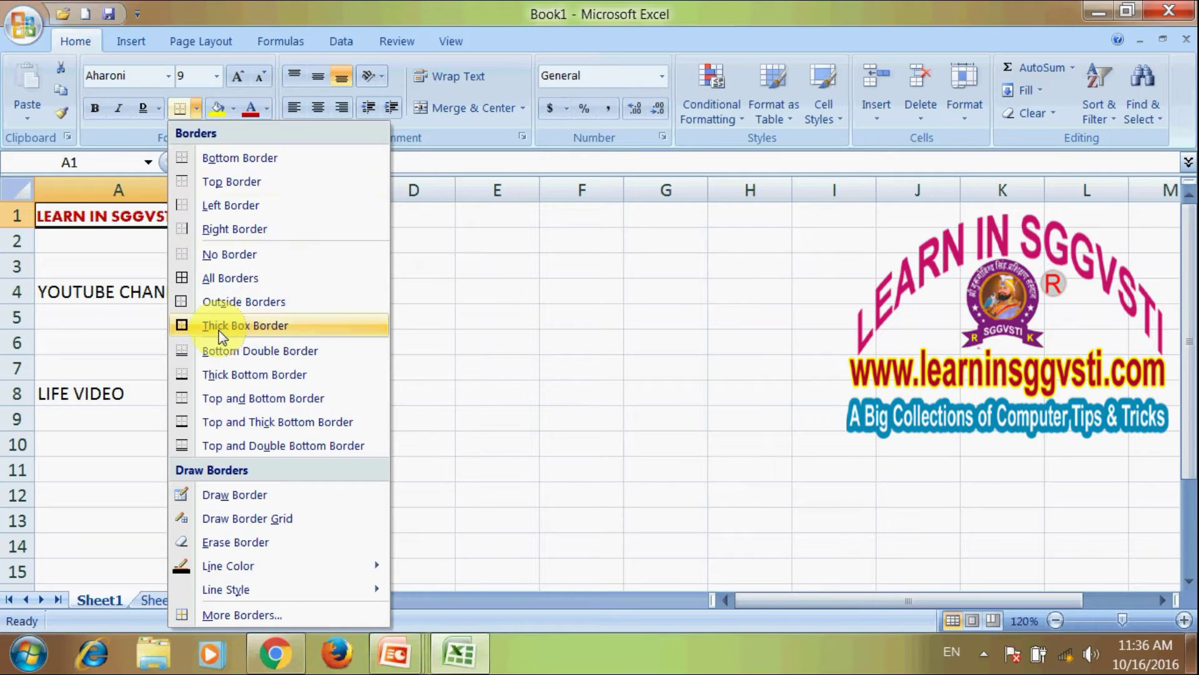
{"action": "left_click", "coordinate": [272, 328]}
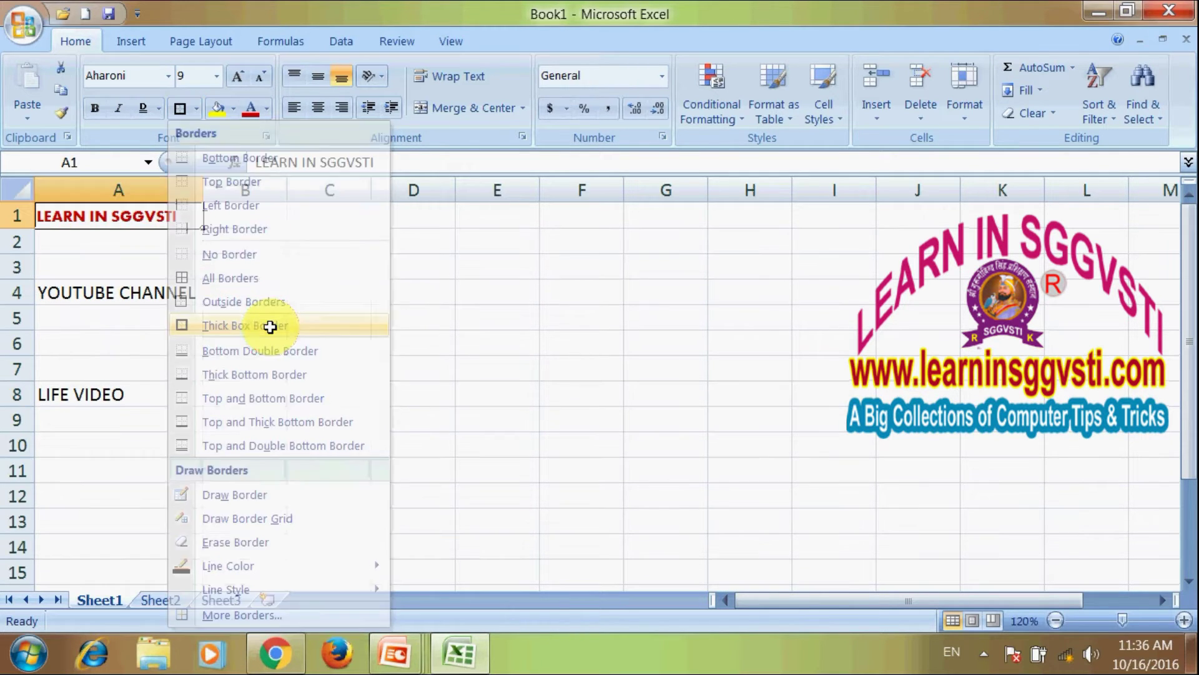
{"action": "left_click", "coordinate": [269, 292]}
{"action": "left_click", "coordinate": [152, 214]}
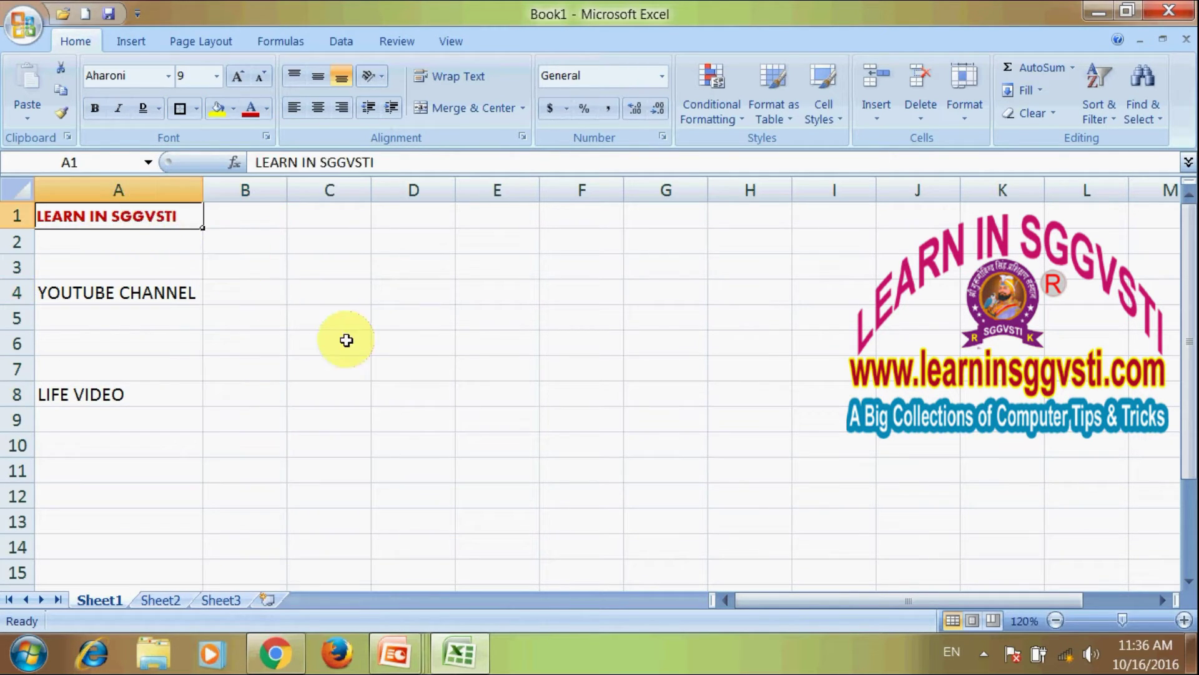
{"action": "left_click", "coordinate": [346, 342]}
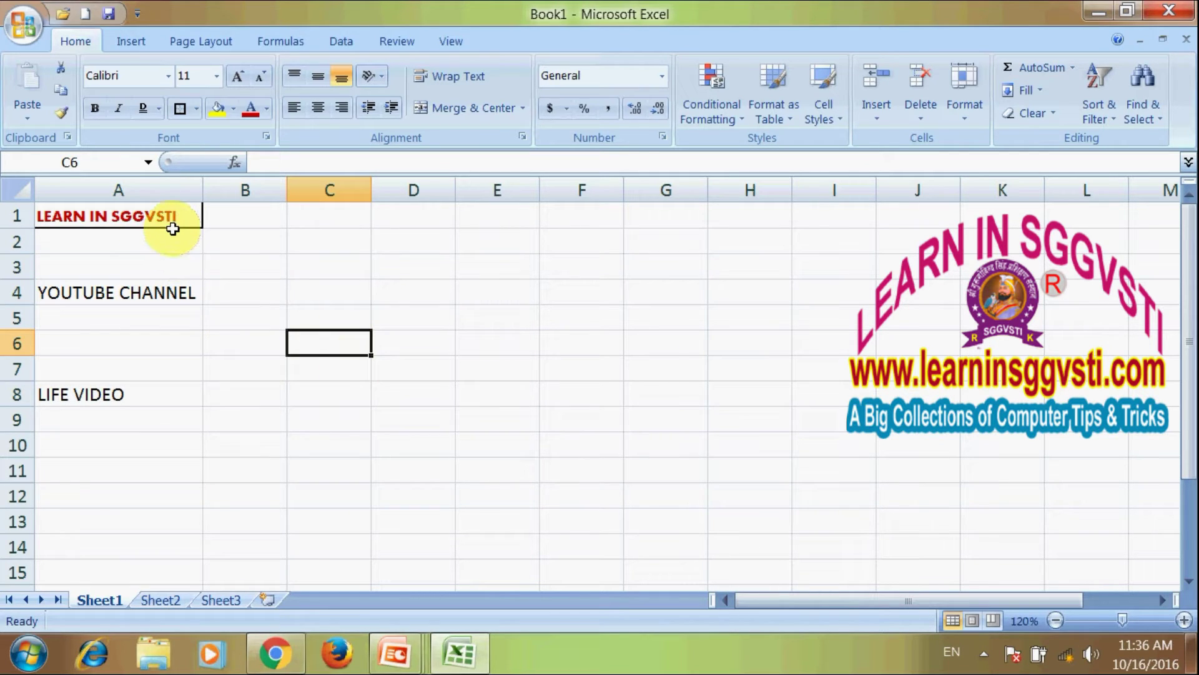
Copy A1's formatting onto YOUTUBE CHANNEL in A4 with Format Painter, then undo it.
{"action": "left_click", "coordinate": [122, 217]}
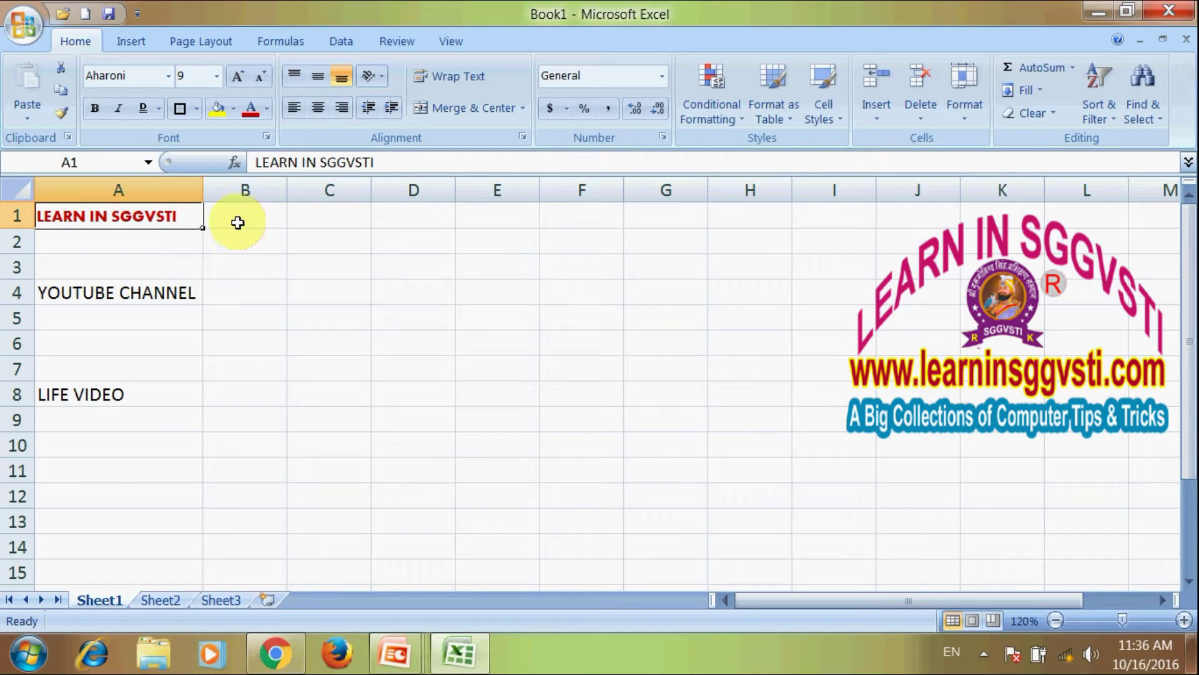
{"action": "left_click", "coordinate": [63, 116]}
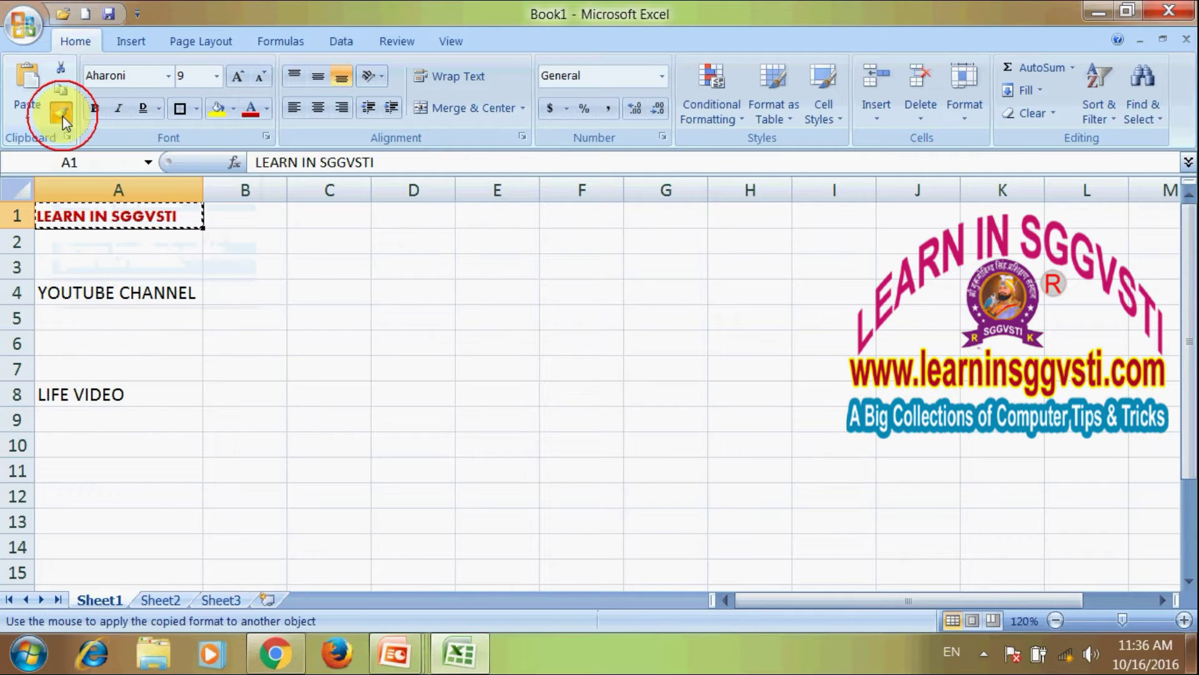
{"action": "left_click", "coordinate": [92, 294]}
{"action": "left_click", "coordinate": [267, 394]}
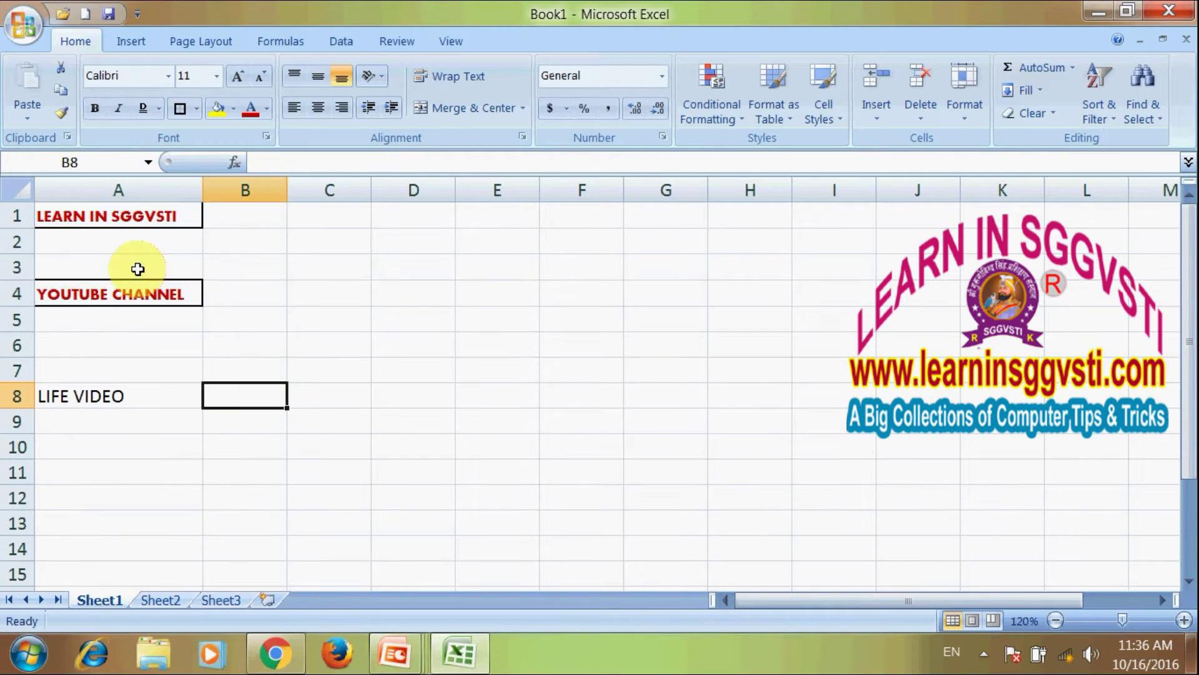
{"action": "left_click", "coordinate": [119, 219]}
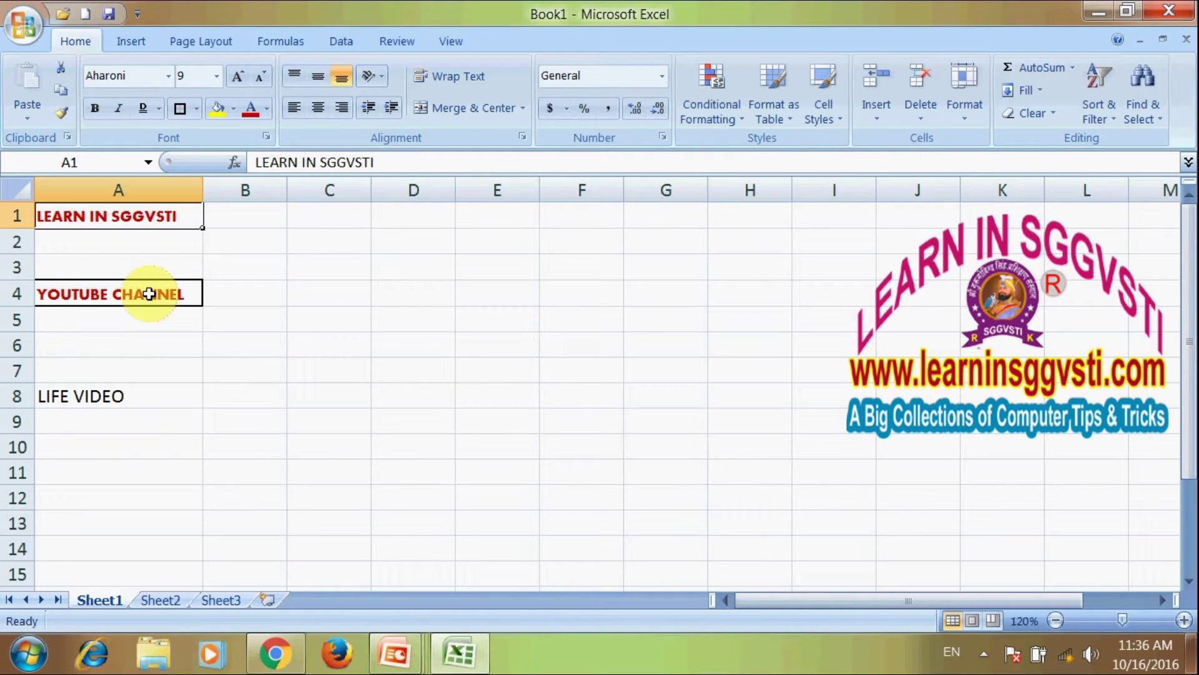
{"action": "key", "text": "ctrl+z"}
Cancel a stray entry typed into B3, leaving the sheet unchanged.
{"action": "left_click", "coordinate": [278, 263]}
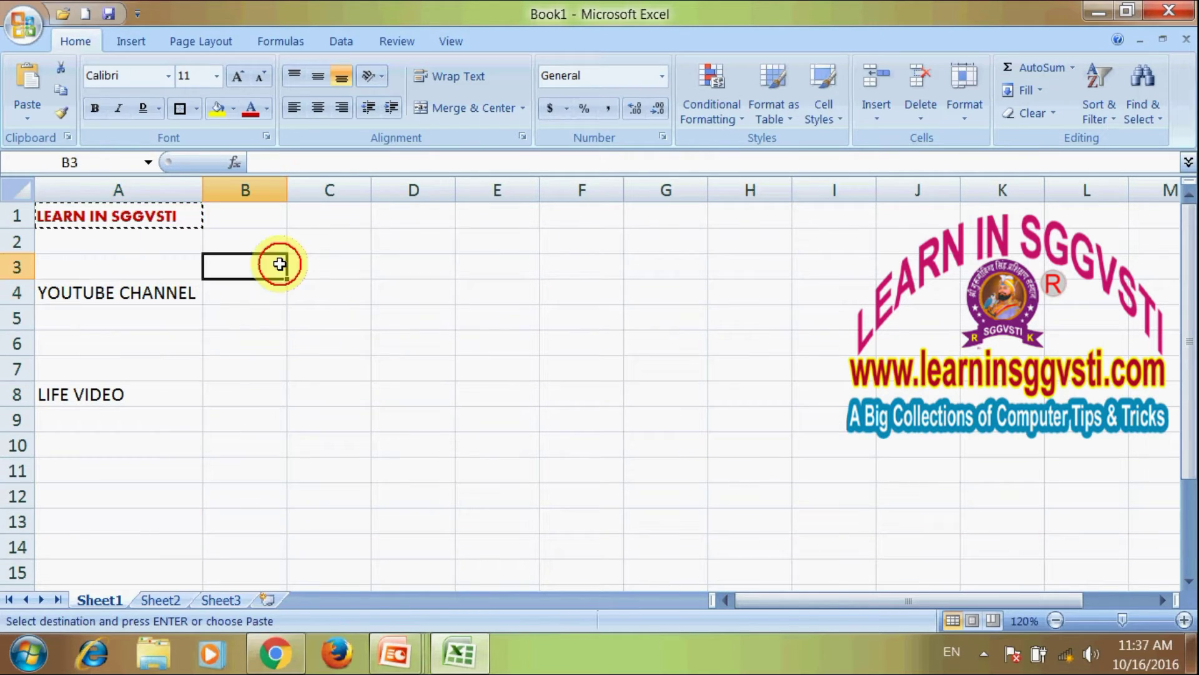
{"action": "type", "text": "P"}
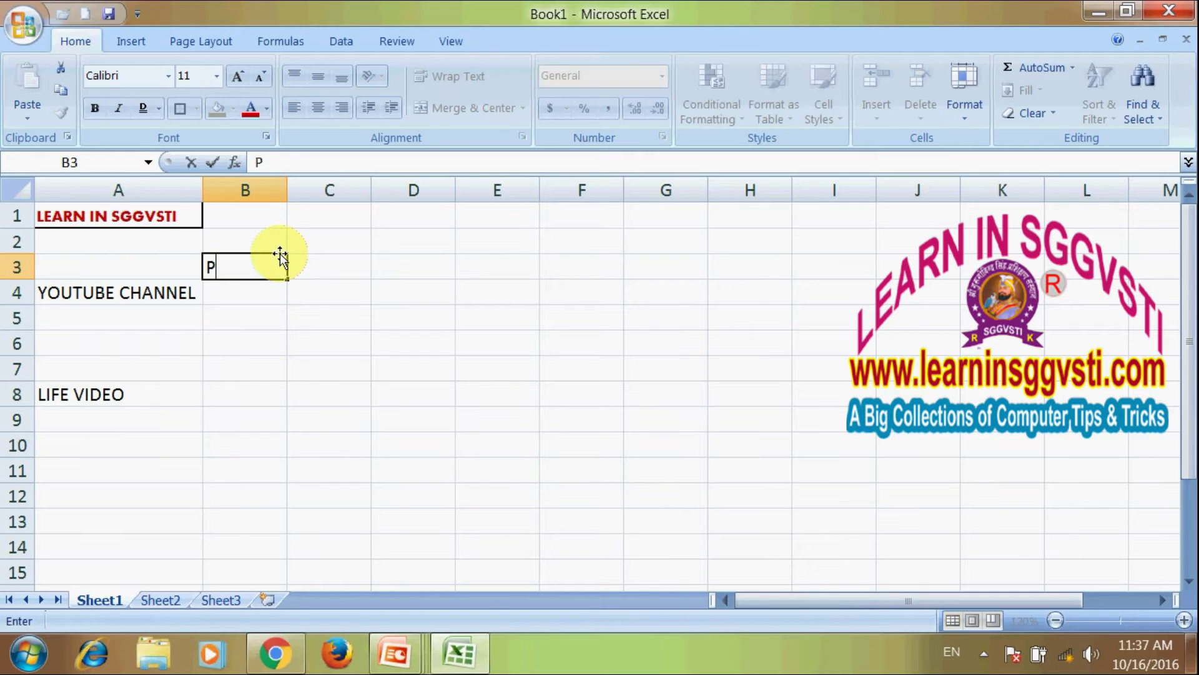
{"action": "key", "text": "Escape"}
{"action": "left_click", "coordinate": [312, 245]}
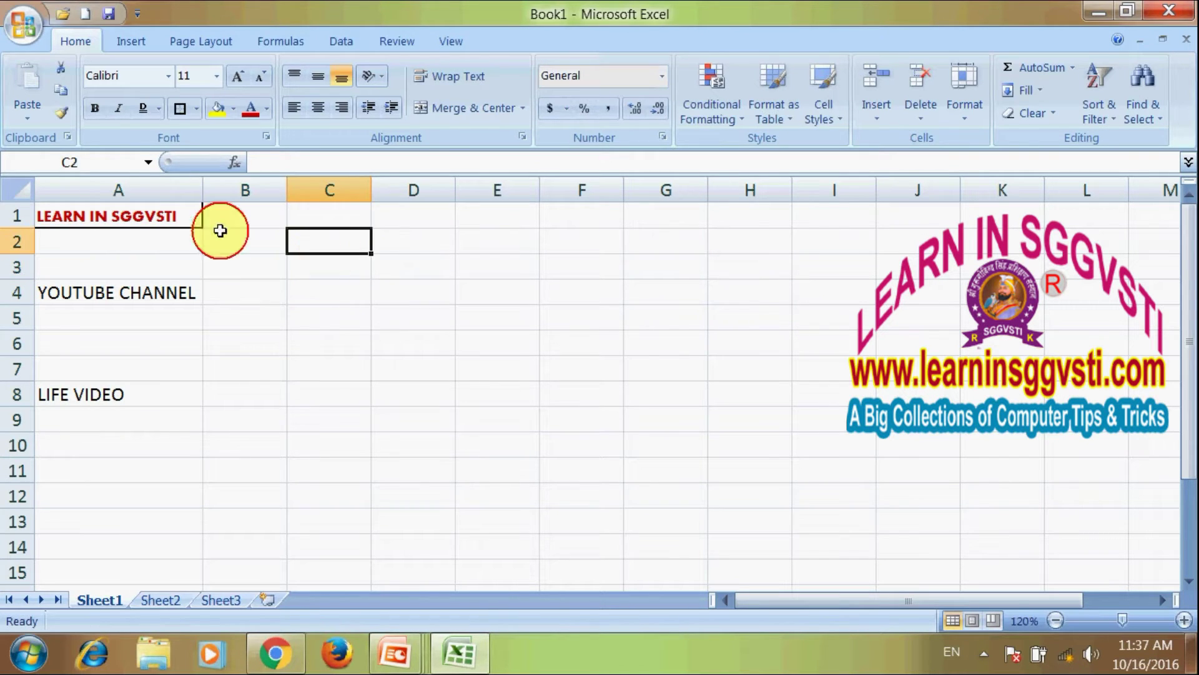
{"action": "left_click", "coordinate": [120, 218]}
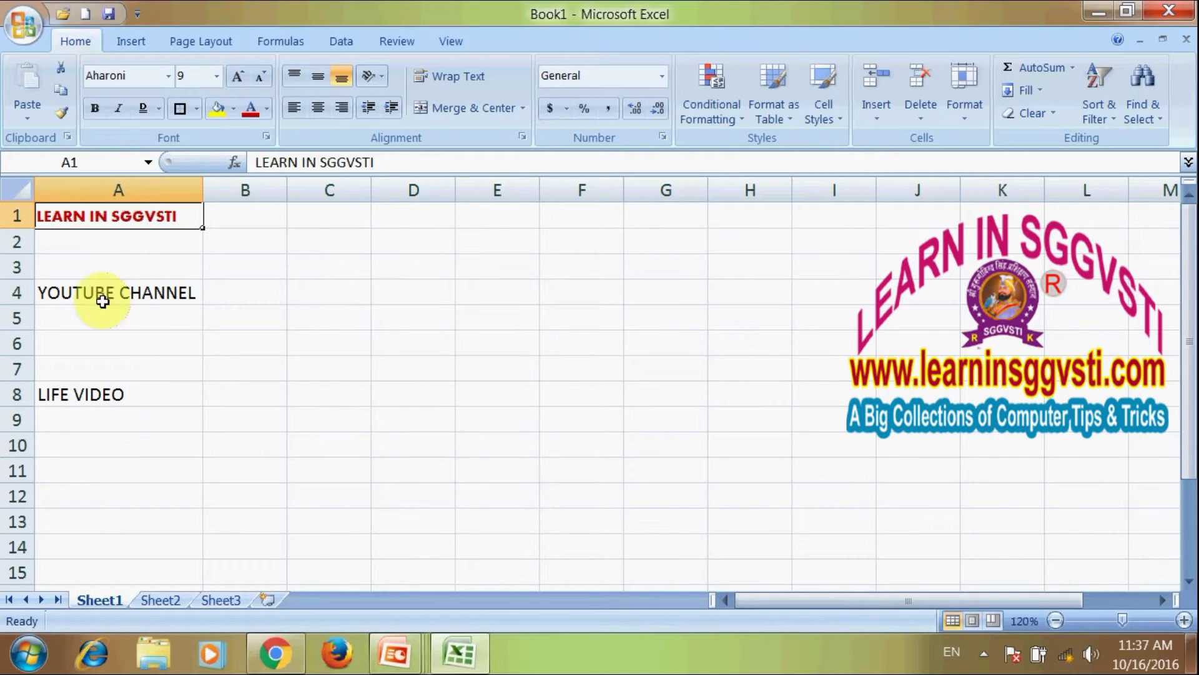
{"action": "left_click", "coordinate": [238, 263]}
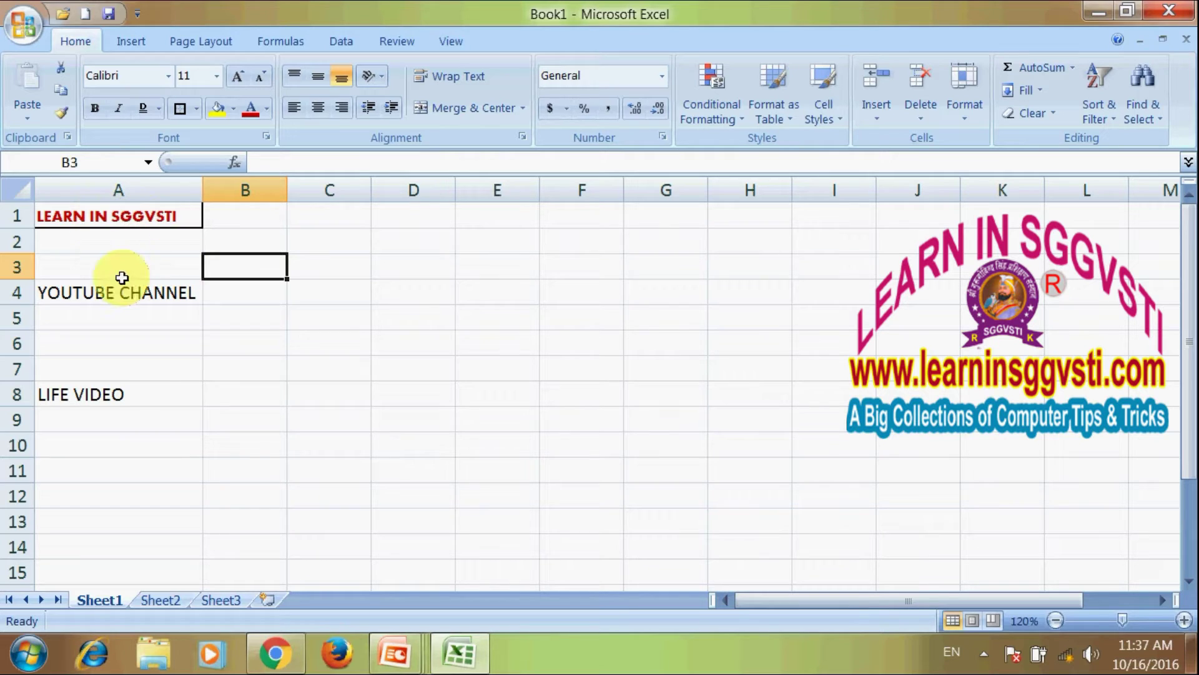
Copy A1's red, bold, bordered heading format onto YOUTUBE CHANNEL in A4 with Format Painter.
{"action": "left_click", "coordinate": [146, 213]}
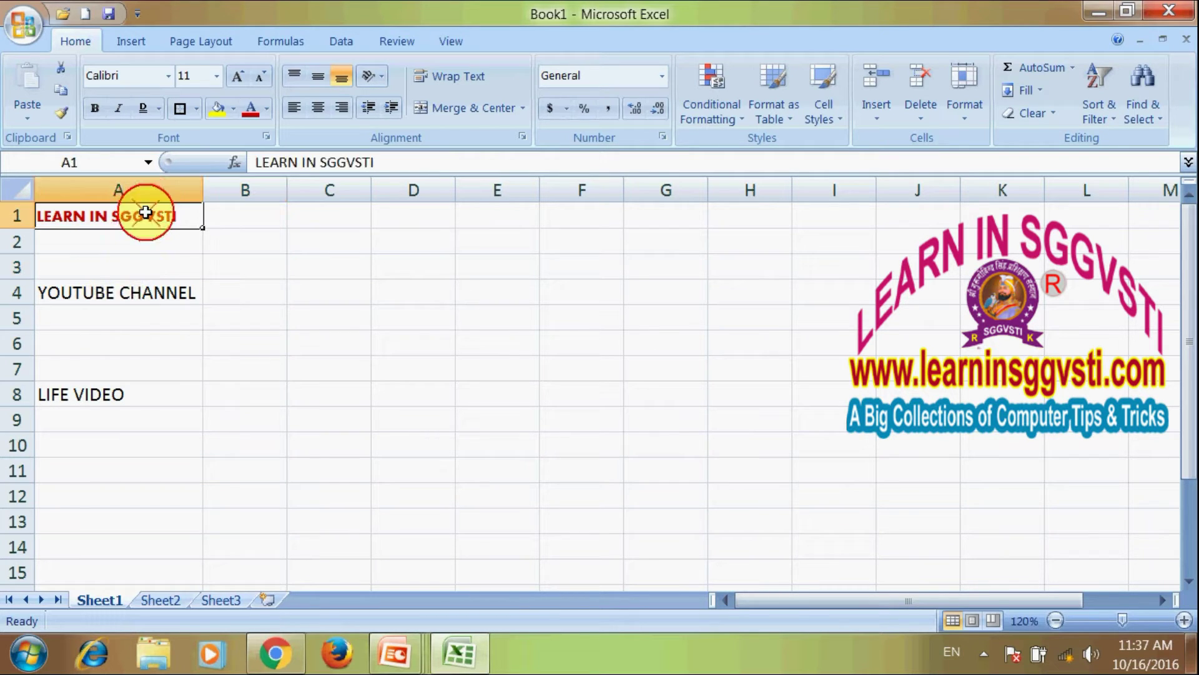
{"action": "left_click", "coordinate": [65, 117]}
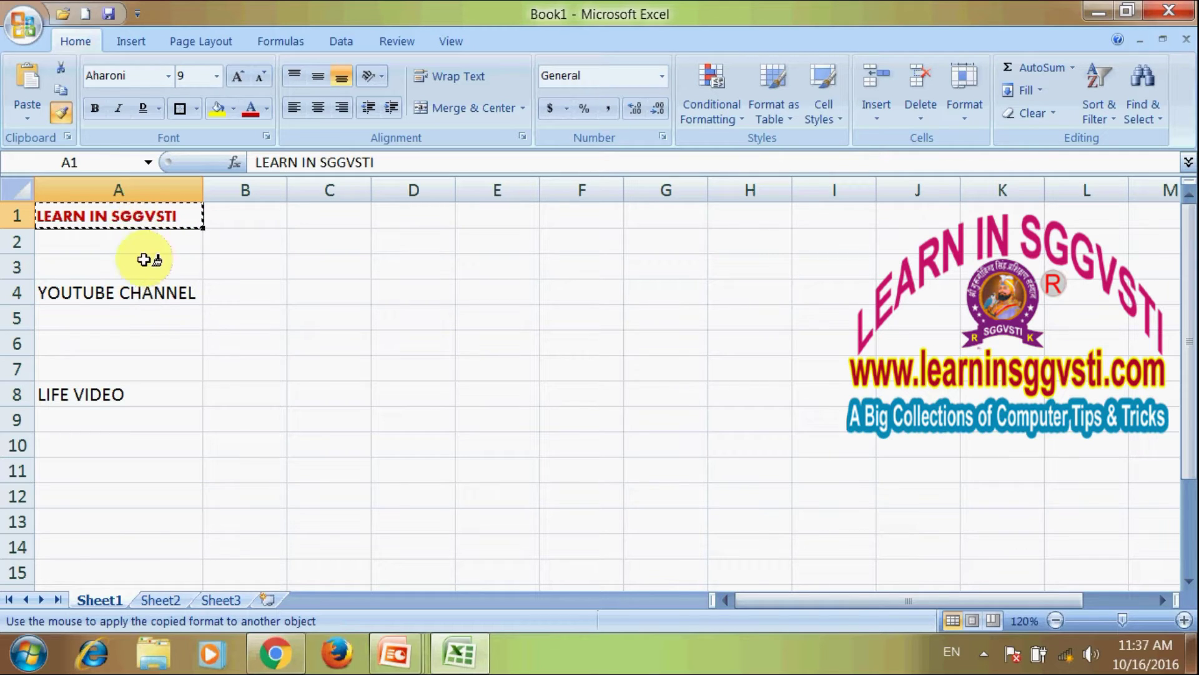
{"action": "left_click", "coordinate": [148, 291]}
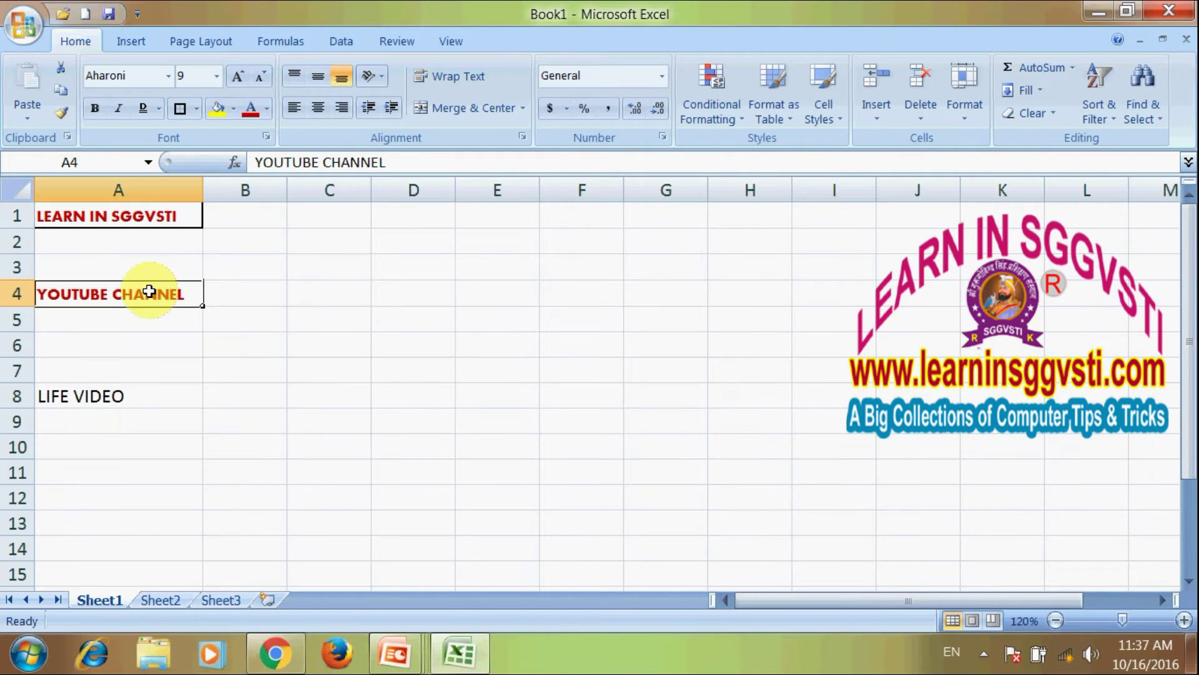
{"action": "left_click", "coordinate": [241, 334]}
{"action": "left_click", "coordinate": [165, 294]}
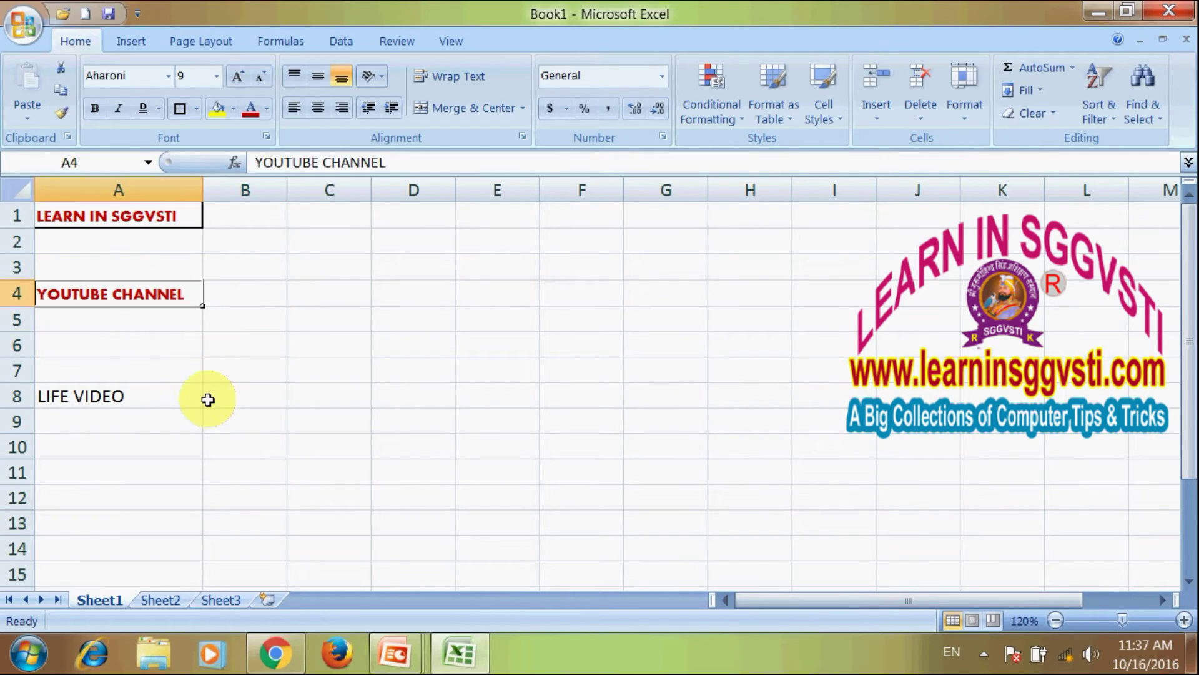
{"action": "left_click", "coordinate": [242, 318]}
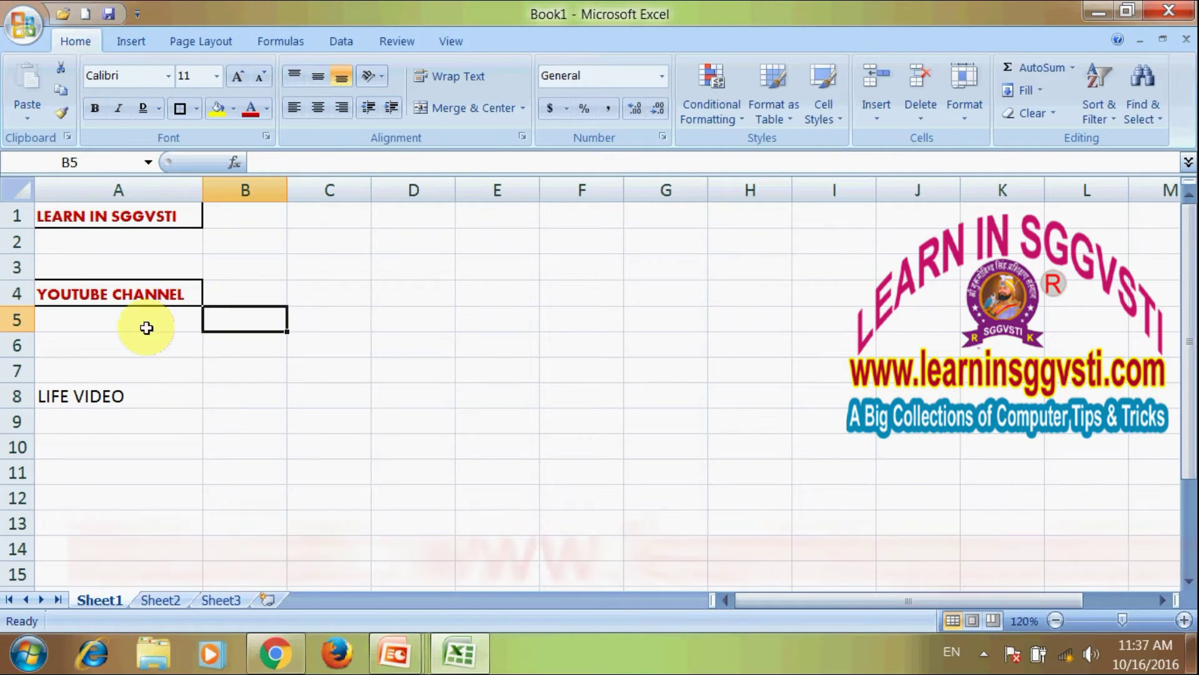
{"action": "left_click", "coordinate": [334, 266]}
Enter VIDEO into cells C3, E7 and F3.
{"action": "type", "text": "VIDEO"}
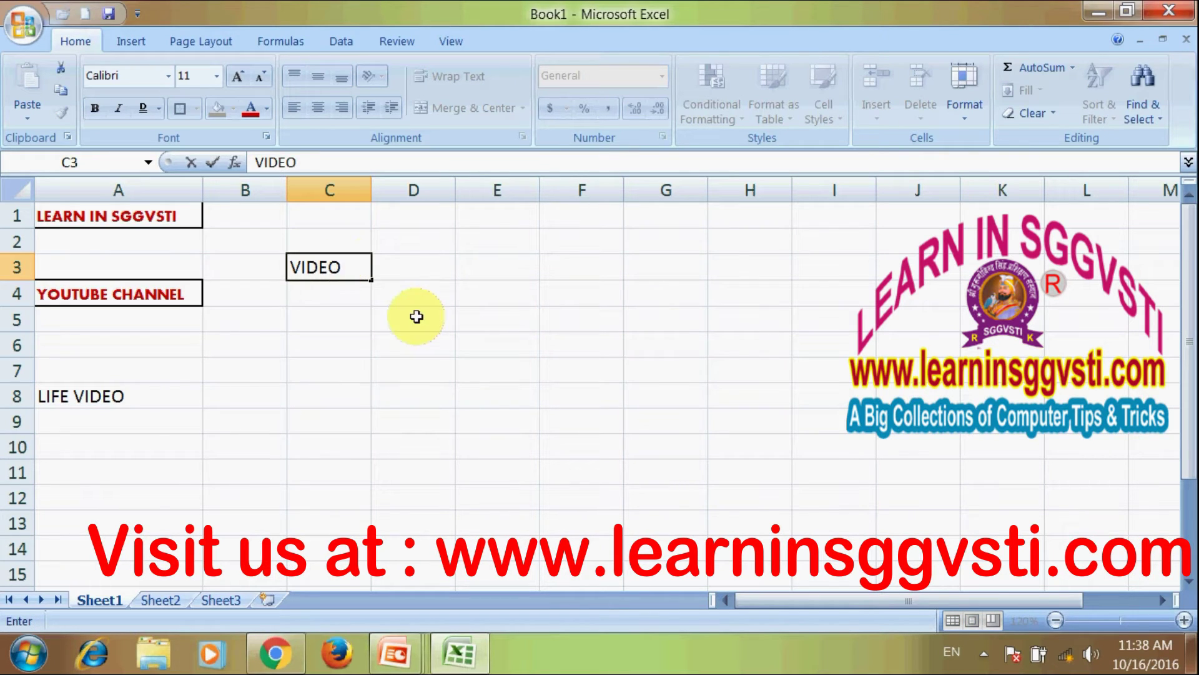
{"action": "left_click", "coordinate": [482, 365]}
{"action": "type", "text": "V"}
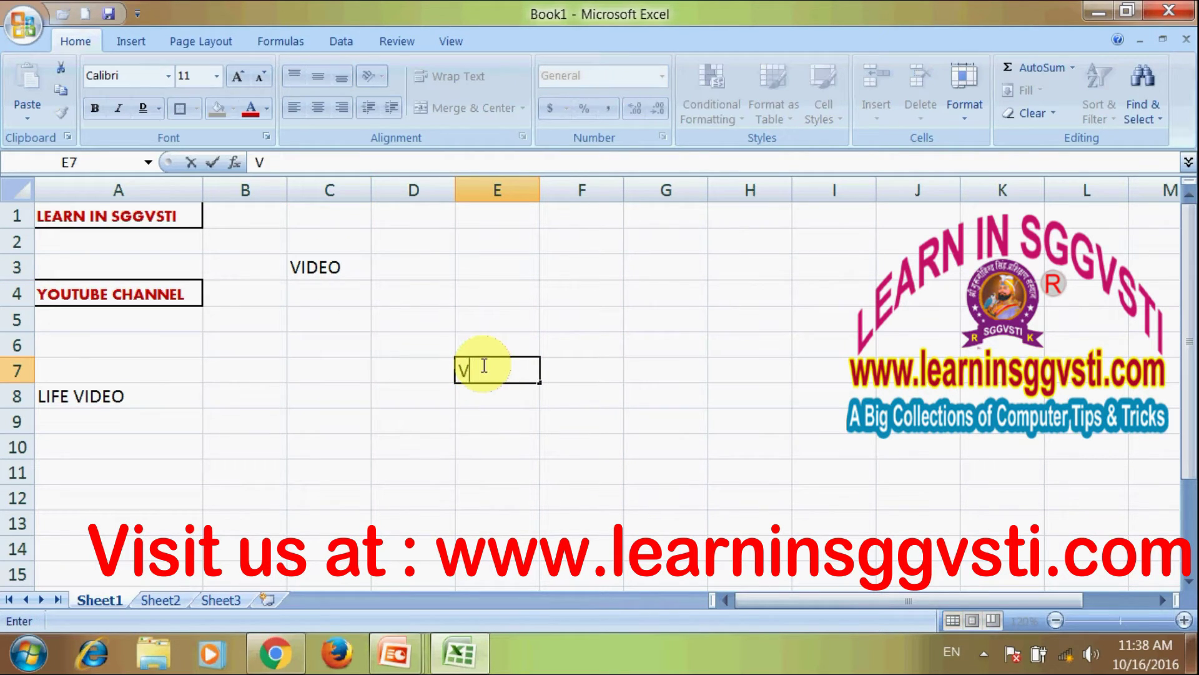
{"action": "type", "text": "IDEO"}
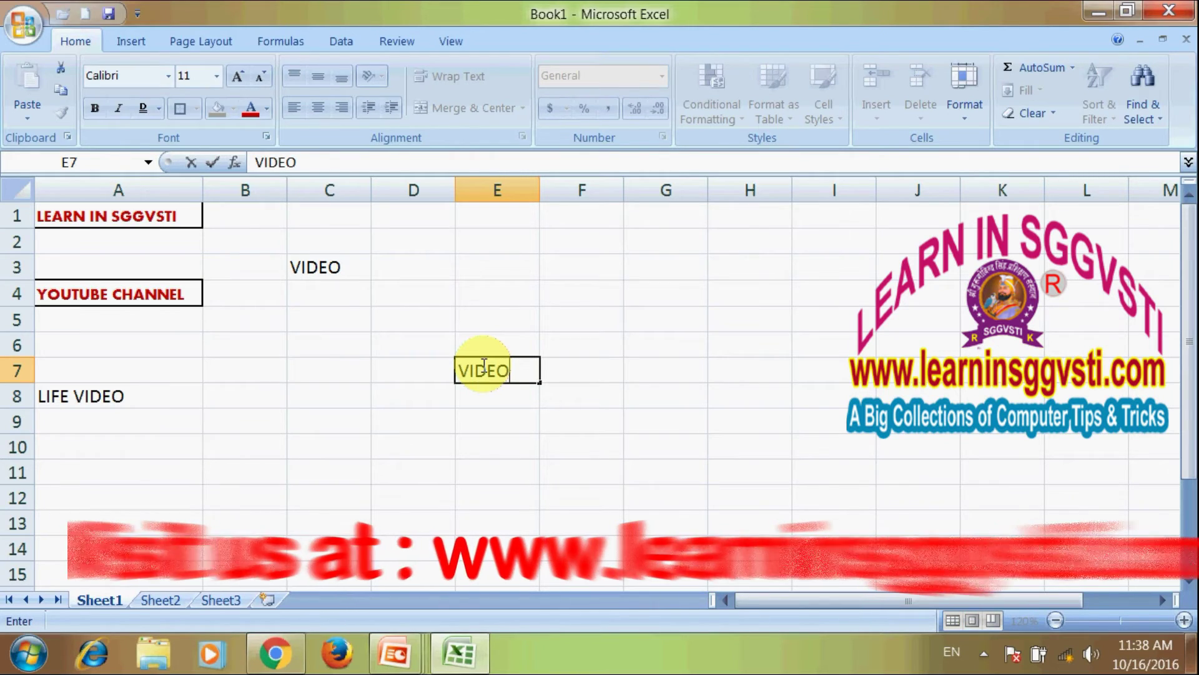
{"action": "left_click", "coordinate": [590, 265]}
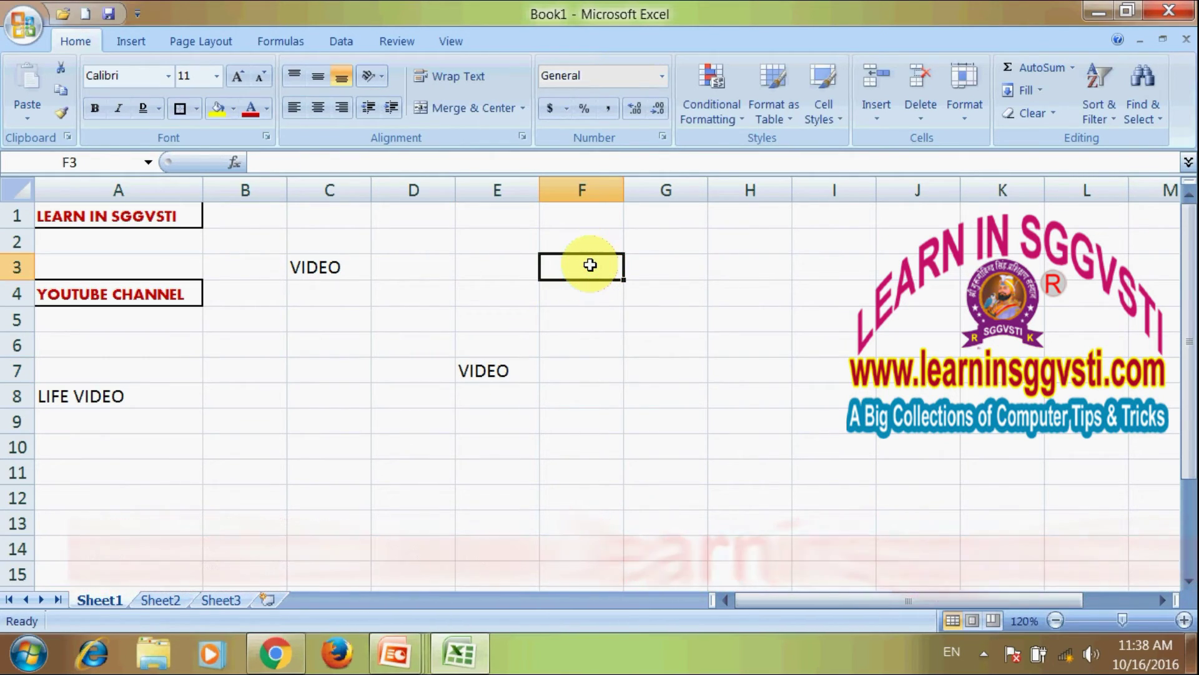
{"action": "type", "text": "VIDEO"}
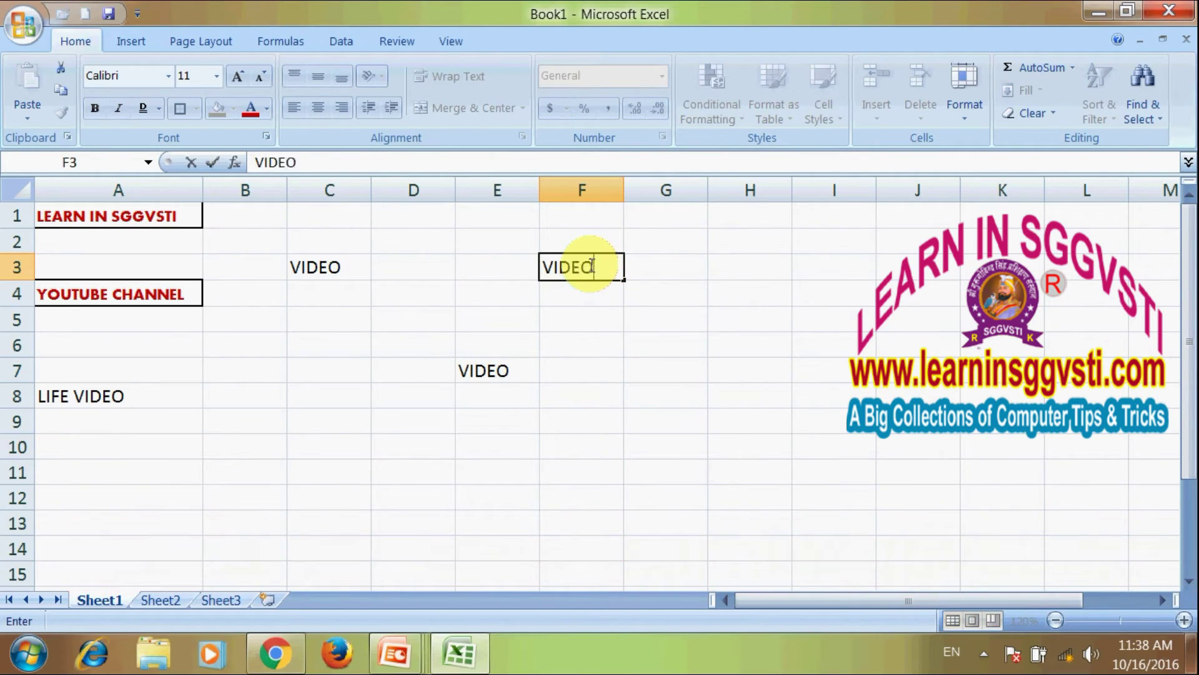
{"action": "left_click", "coordinate": [615, 343]}
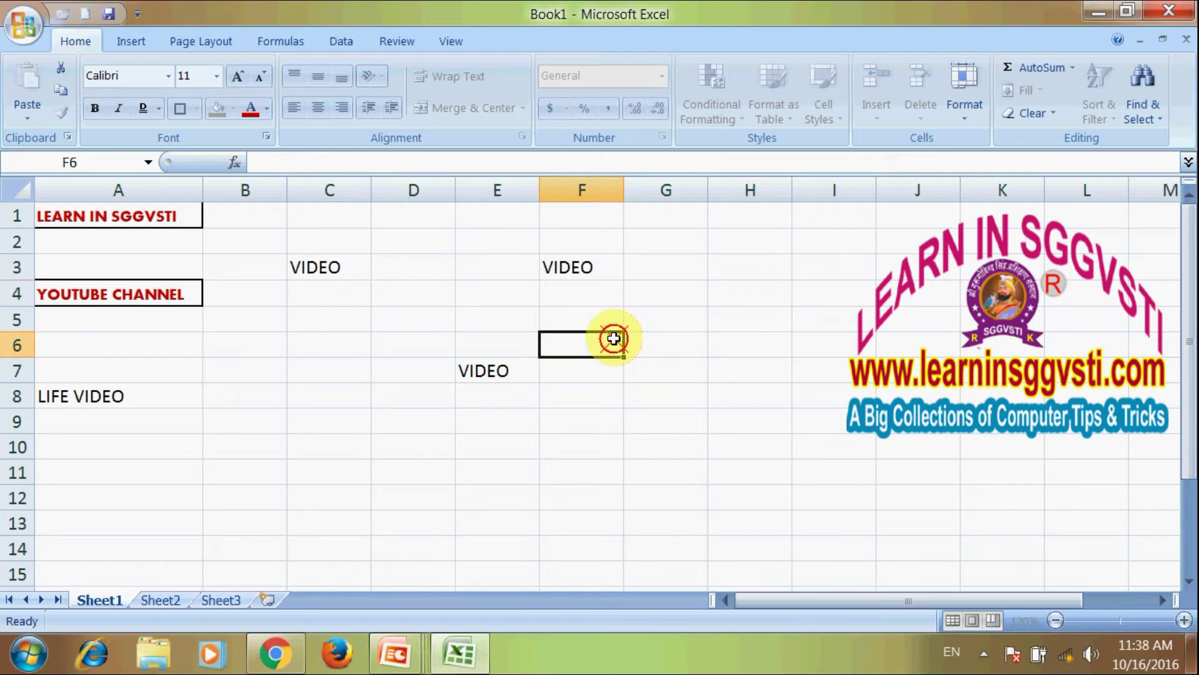
Check the three VIDEO cells, then select the A1 heading as the formatting source.
{"action": "left_click", "coordinate": [318, 266]}
{"action": "left_click", "coordinate": [476, 361]}
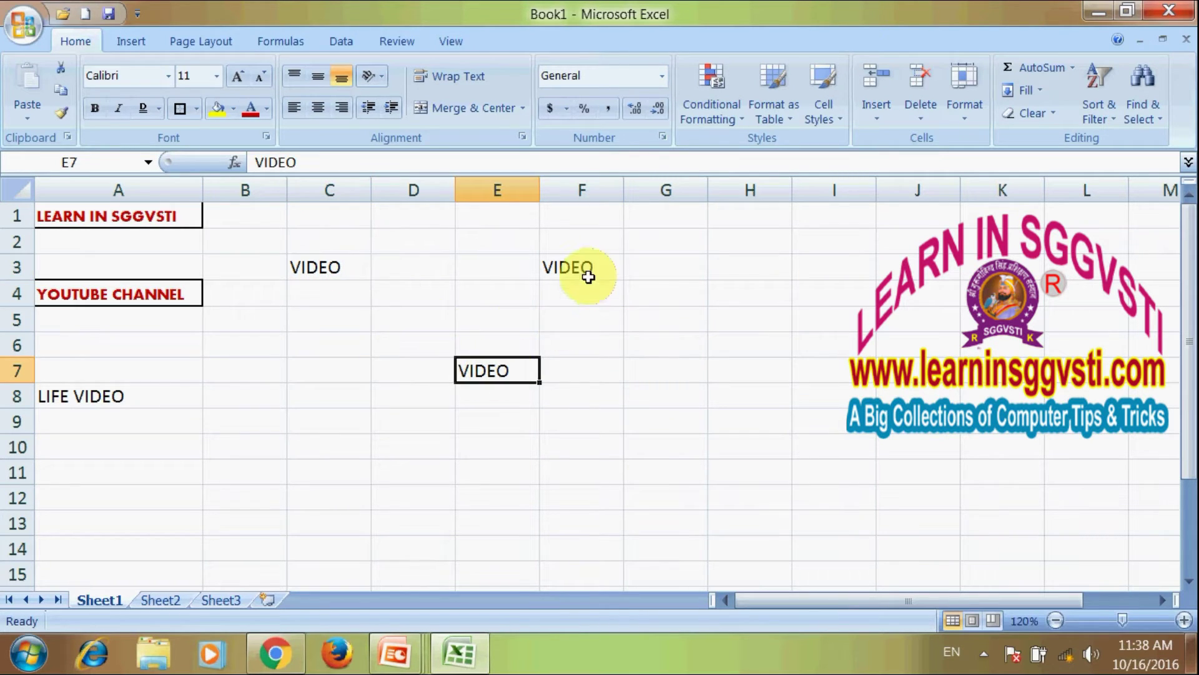
{"action": "left_click", "coordinate": [577, 267]}
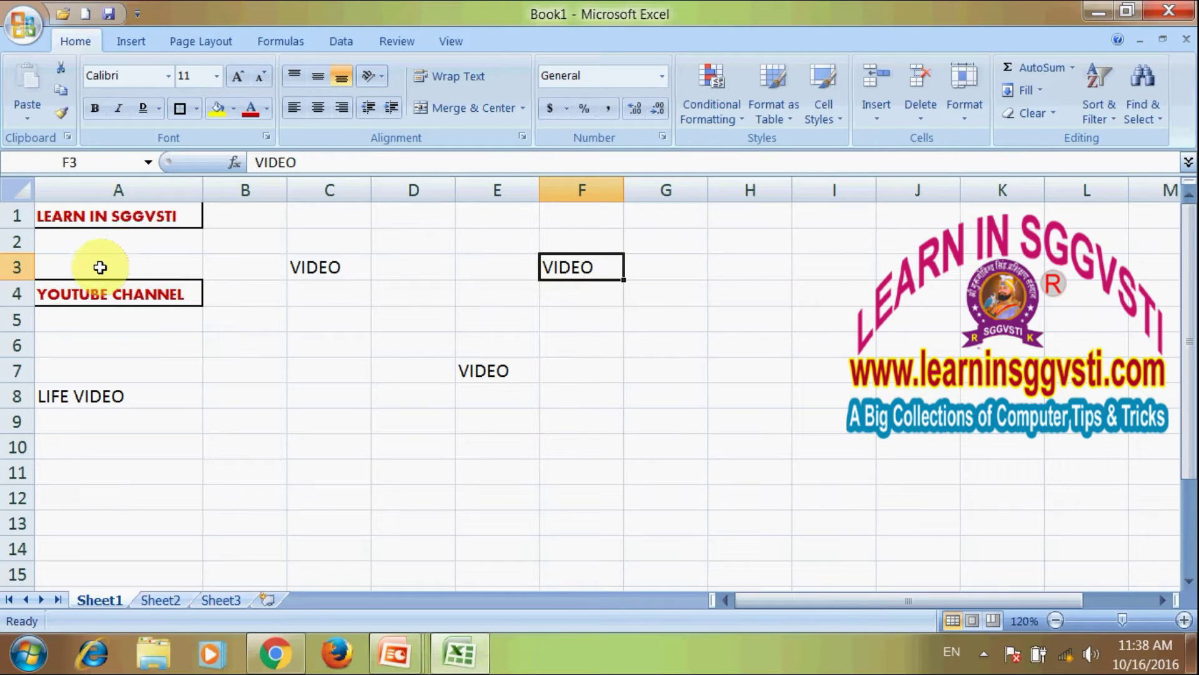
{"action": "left_click", "coordinate": [141, 220]}
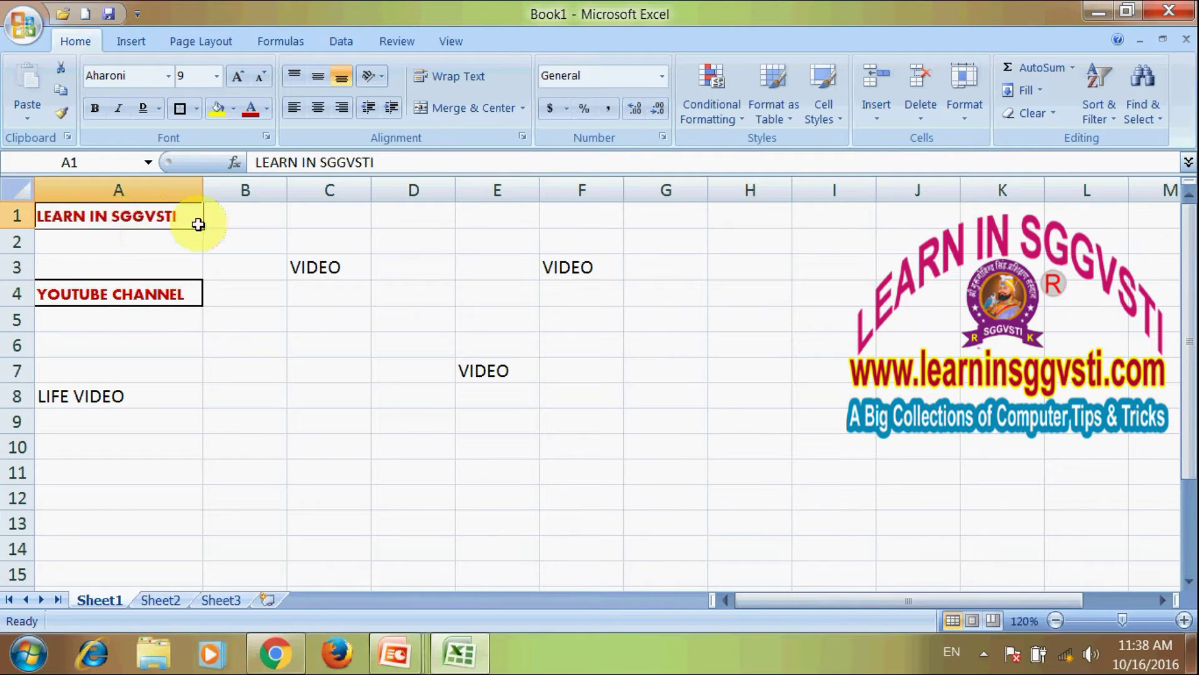
{"action": "left_click", "coordinate": [320, 269]}
{"action": "left_click", "coordinate": [460, 358]}
{"action": "left_click", "coordinate": [560, 266]}
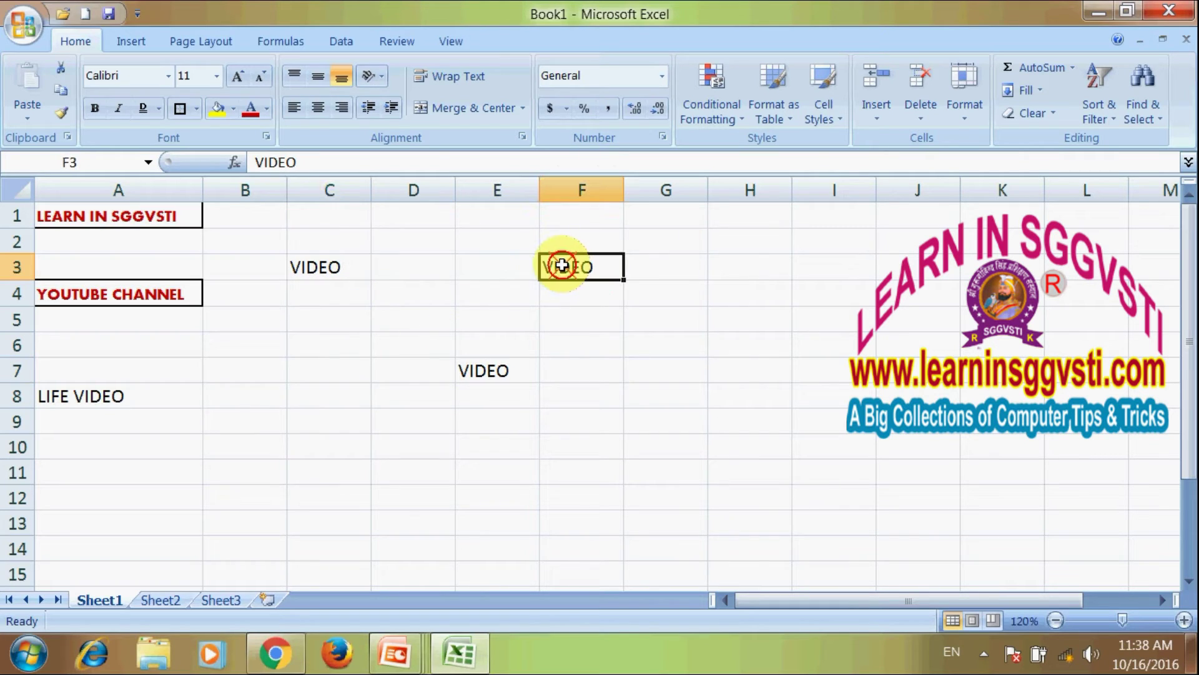
{"action": "left_click", "coordinate": [138, 212]}
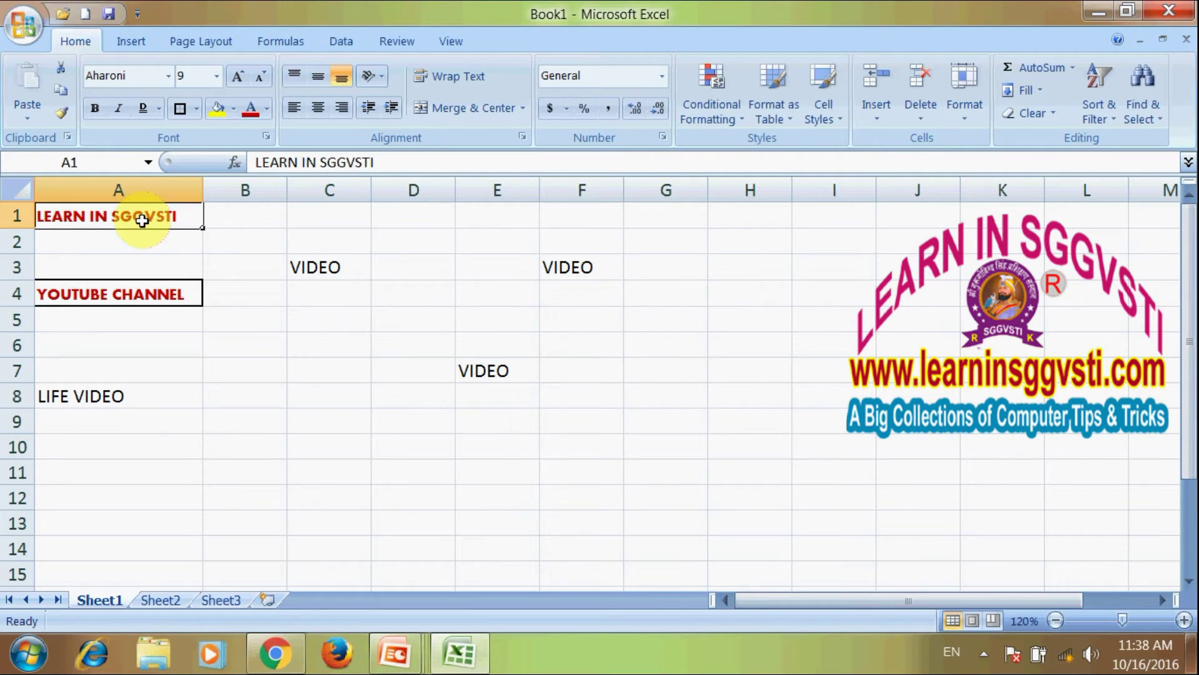
Paint A1's red, bold, bordered style onto VIDEO in C3, F3 and E7, then turn Format Painter off.
{"action": "left_click", "coordinate": [65, 116]}
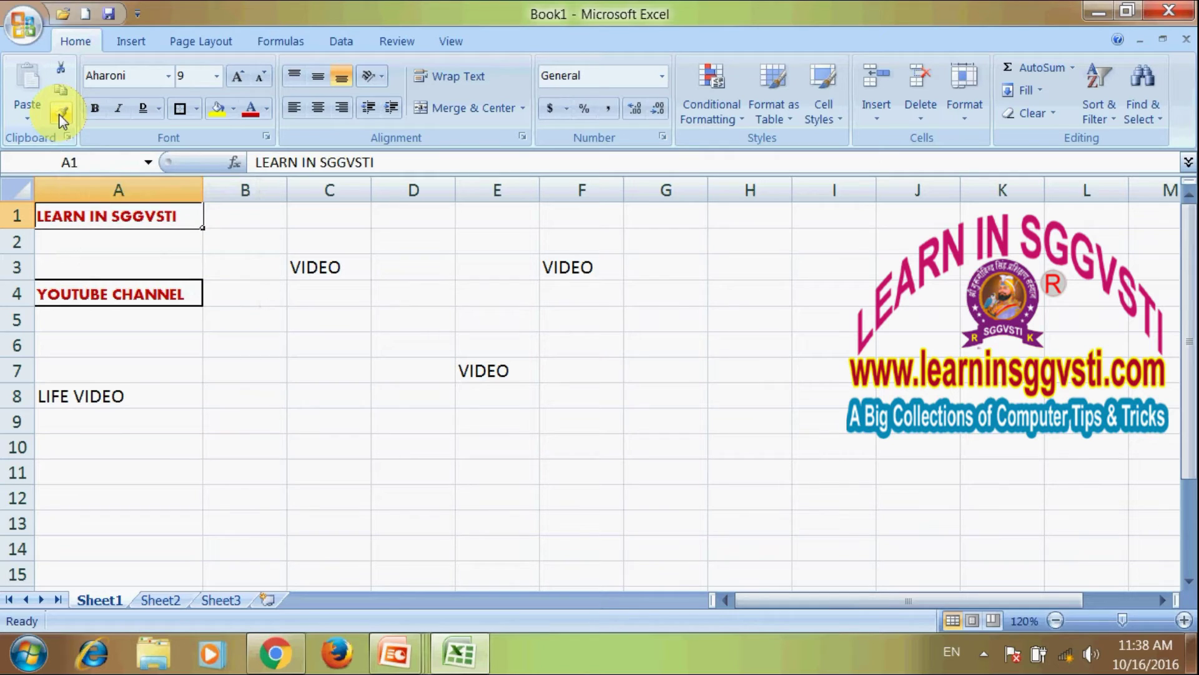
{"action": "left_click", "coordinate": [65, 118]}
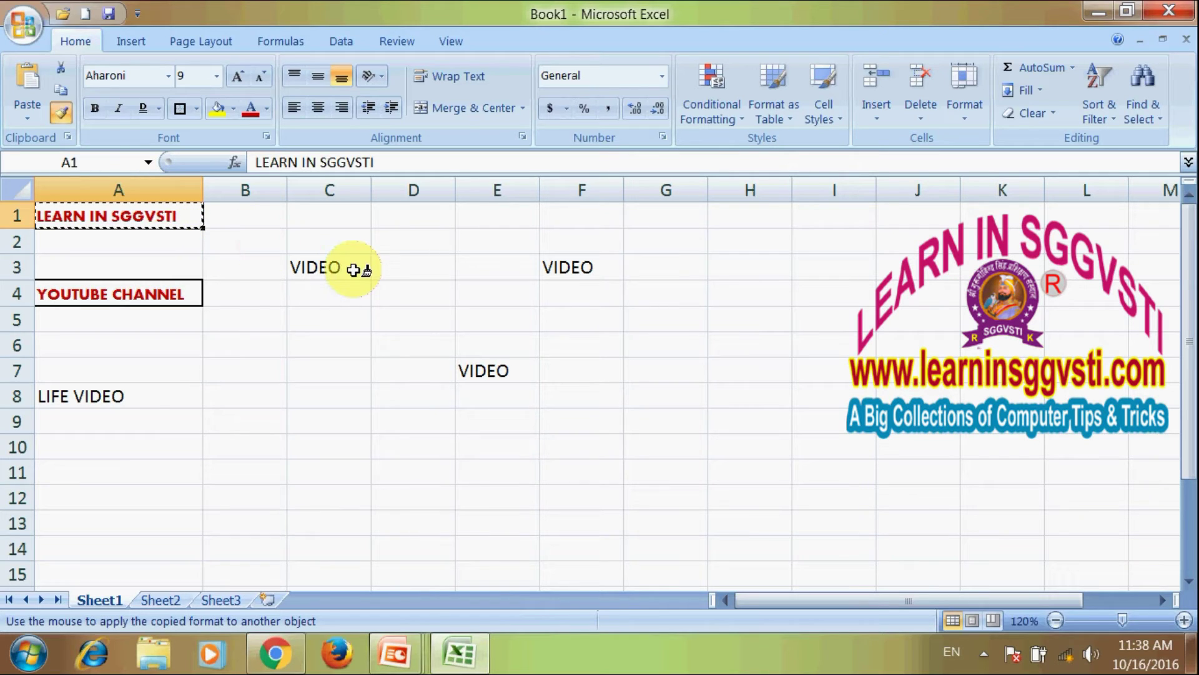
{"action": "left_click", "coordinate": [320, 261]}
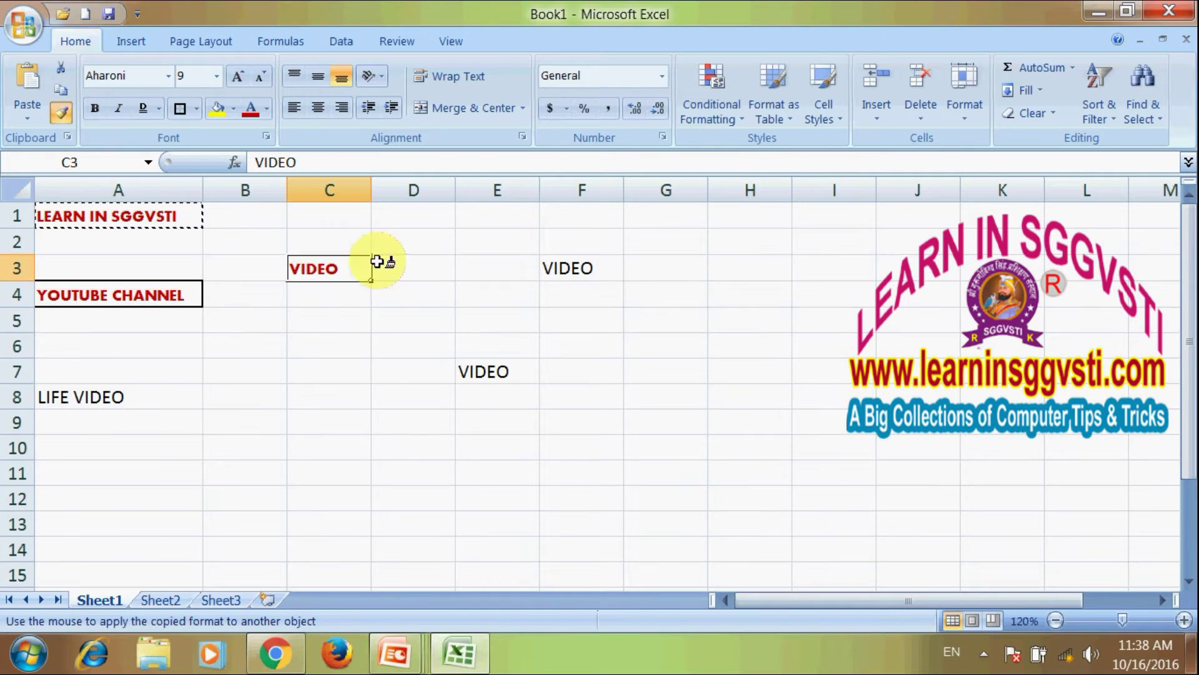
{"action": "left_click", "coordinate": [583, 262]}
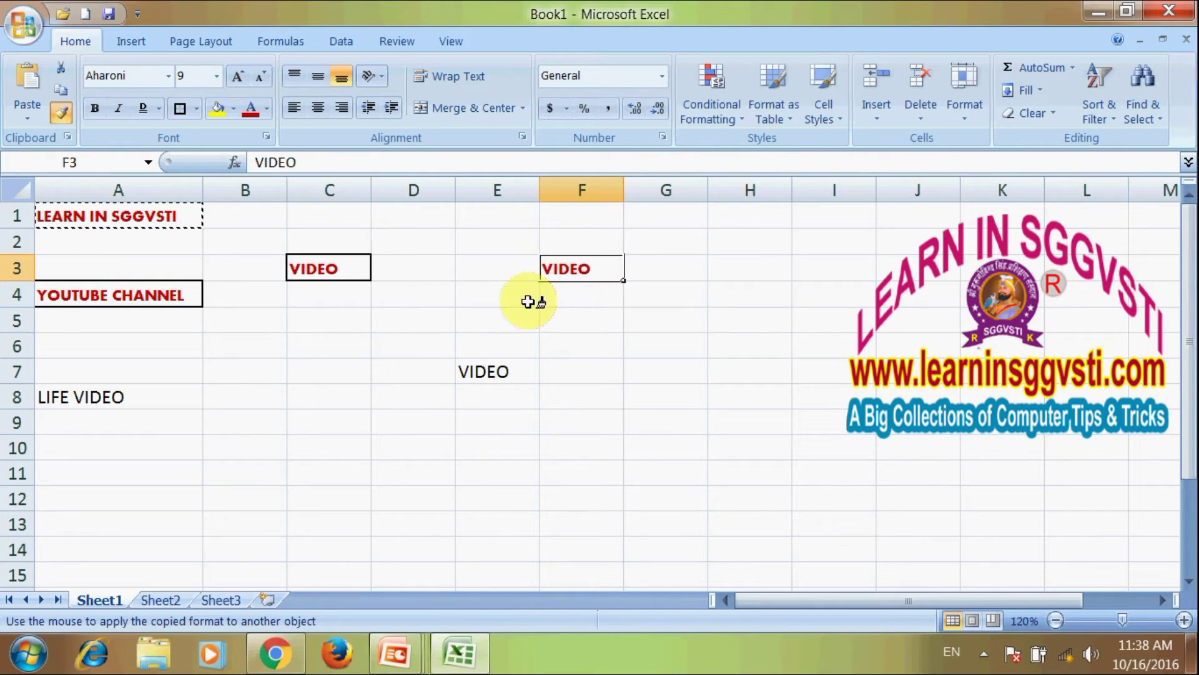
{"action": "left_click", "coordinate": [468, 378]}
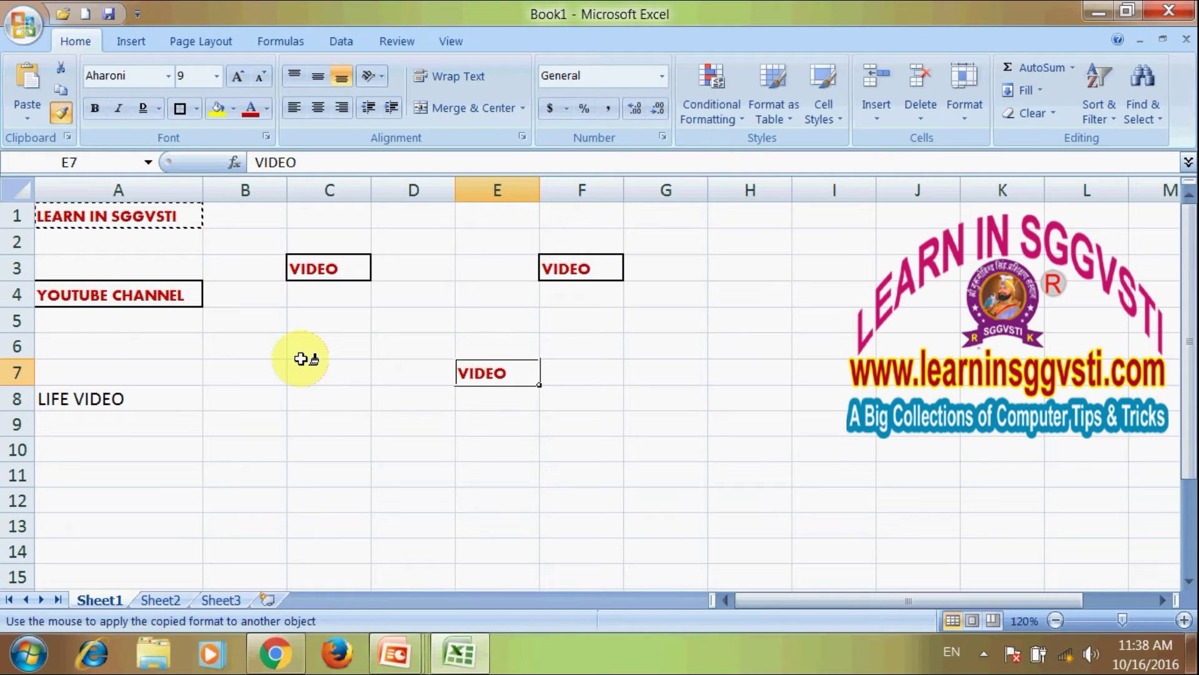
{"action": "left_click", "coordinate": [62, 114]}
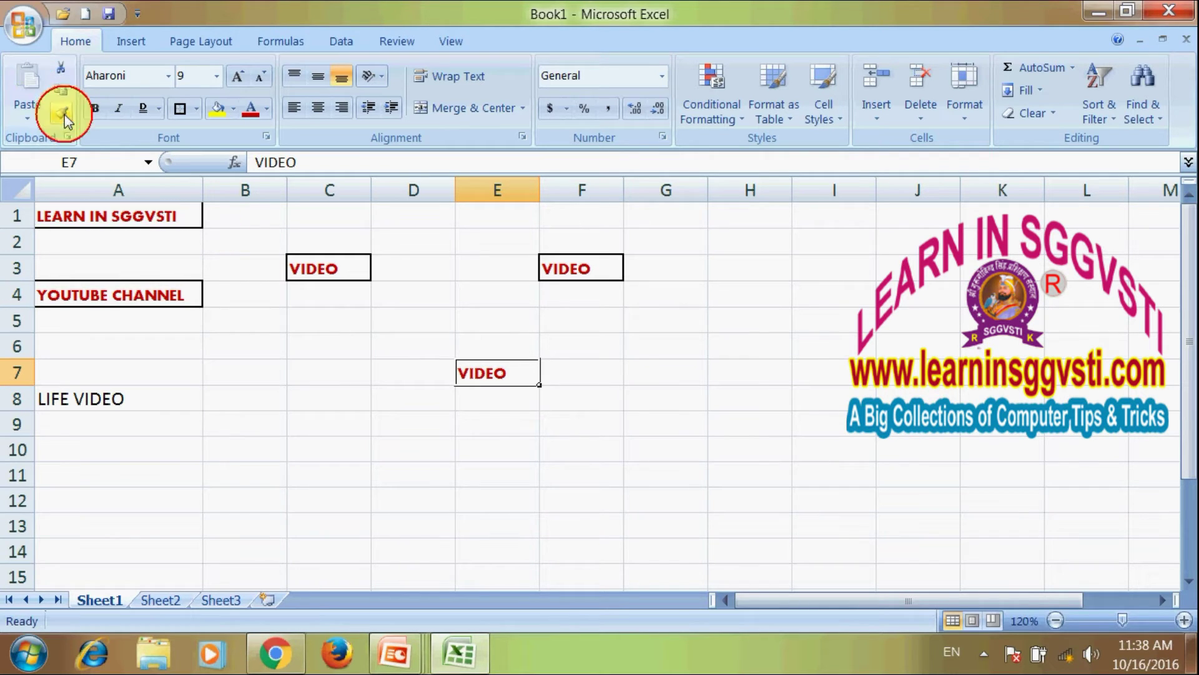
Cut YOUTUBE CHANNEL from A4 and paste it into H1.
{"action": "left_click", "coordinate": [315, 329]}
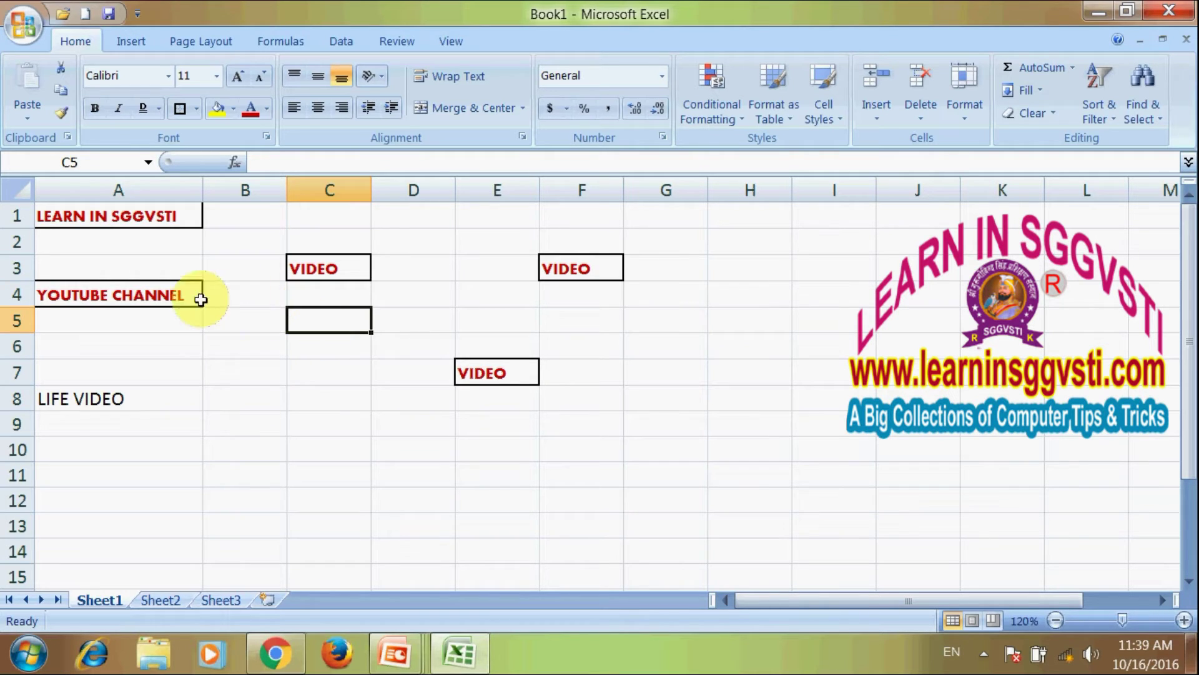
{"action": "left_click", "coordinate": [142, 301]}
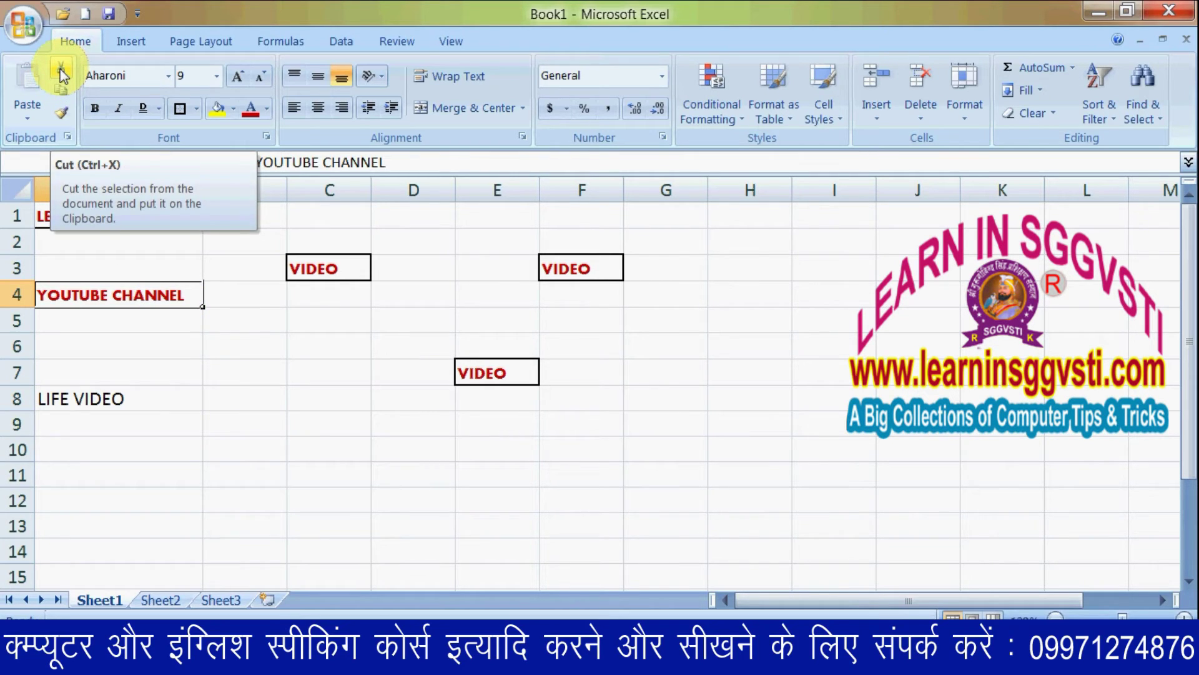
{"action": "left_click", "coordinate": [60, 68]}
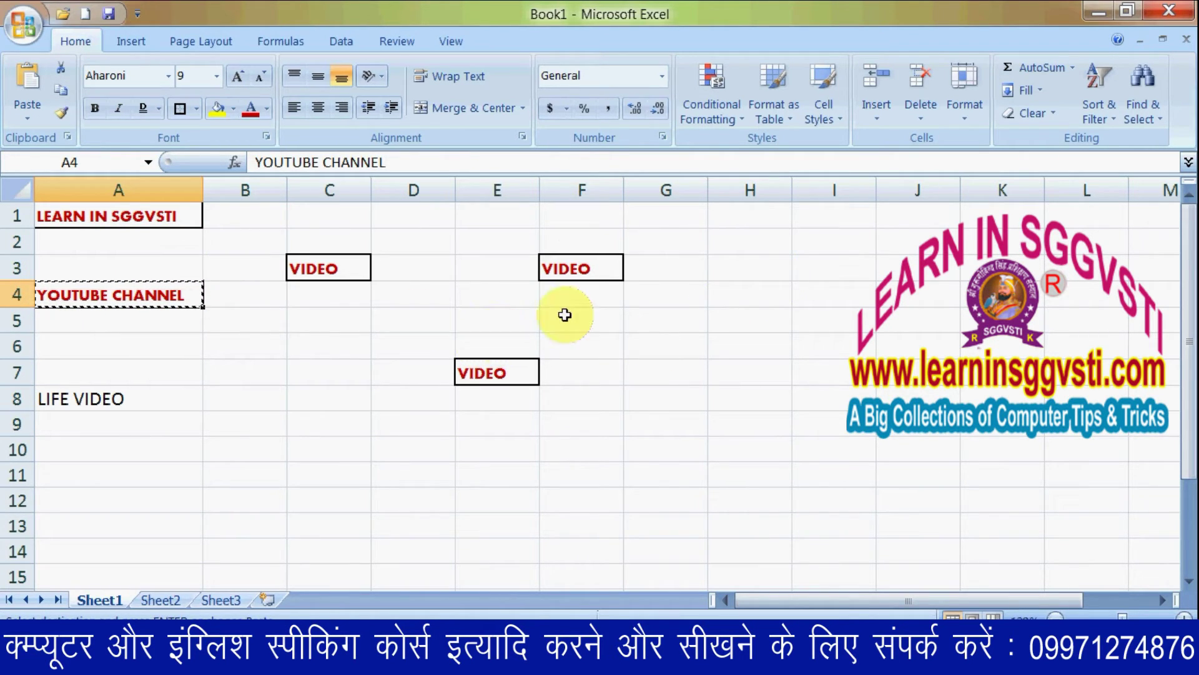
{"action": "left_click", "coordinate": [763, 213]}
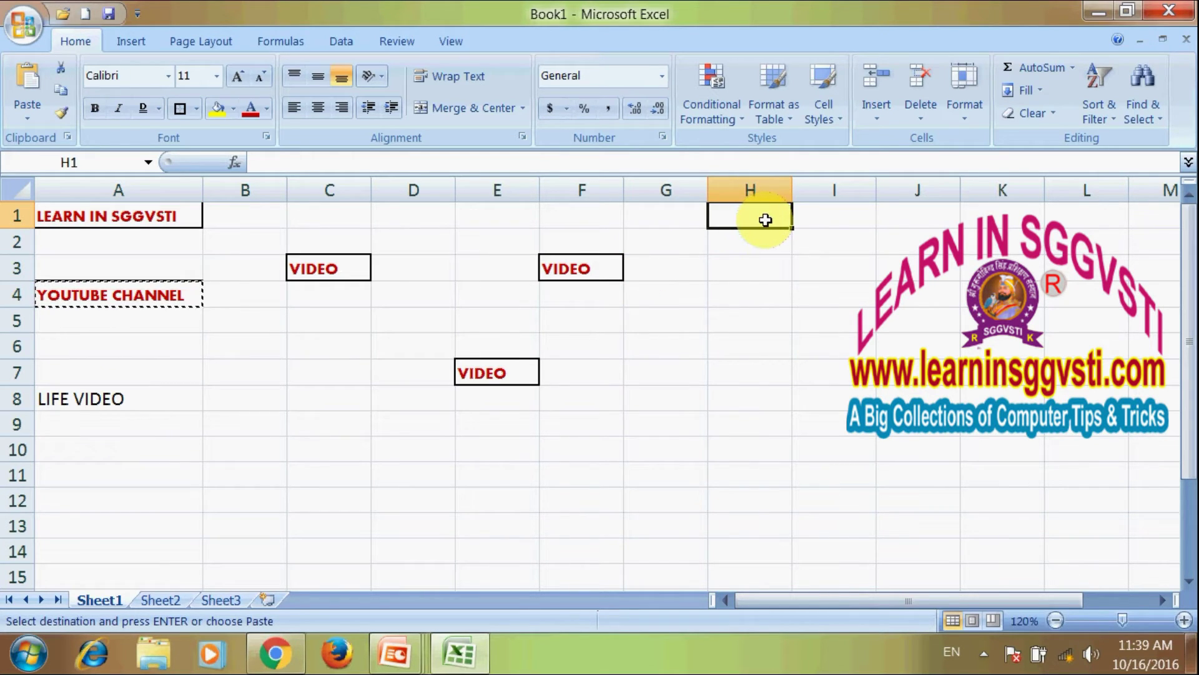
{"action": "left_click", "coordinate": [28, 120]}
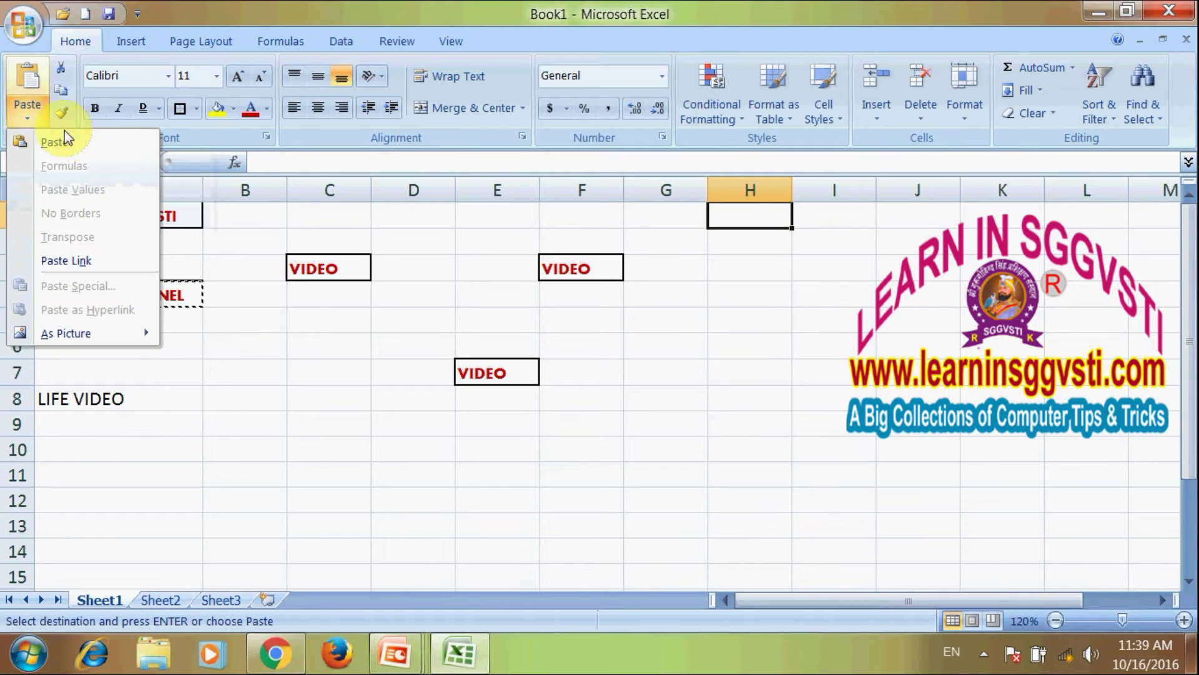
{"action": "left_click", "coordinate": [98, 149]}
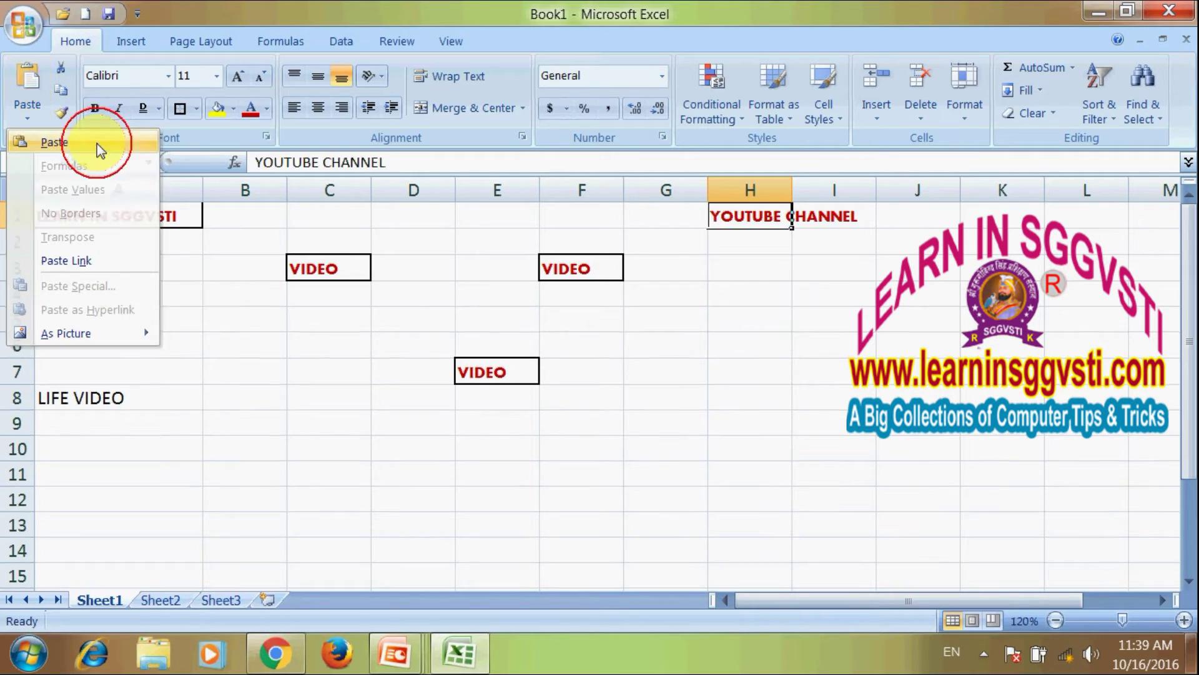
{"action": "left_click", "coordinate": [781, 299]}
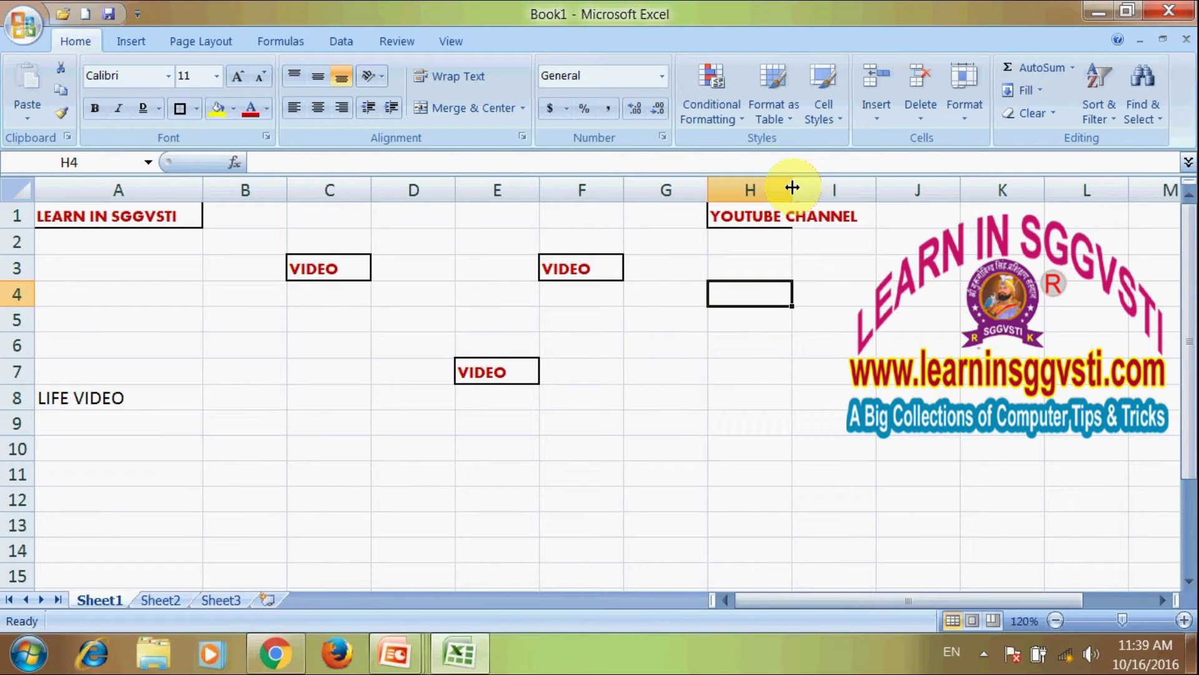
AutoFit column H so YOUTUBE CHANNEL fits entirely inside H1.
{"action": "double_click", "coordinate": [792, 188]}
{"action": "left_click", "coordinate": [844, 316]}
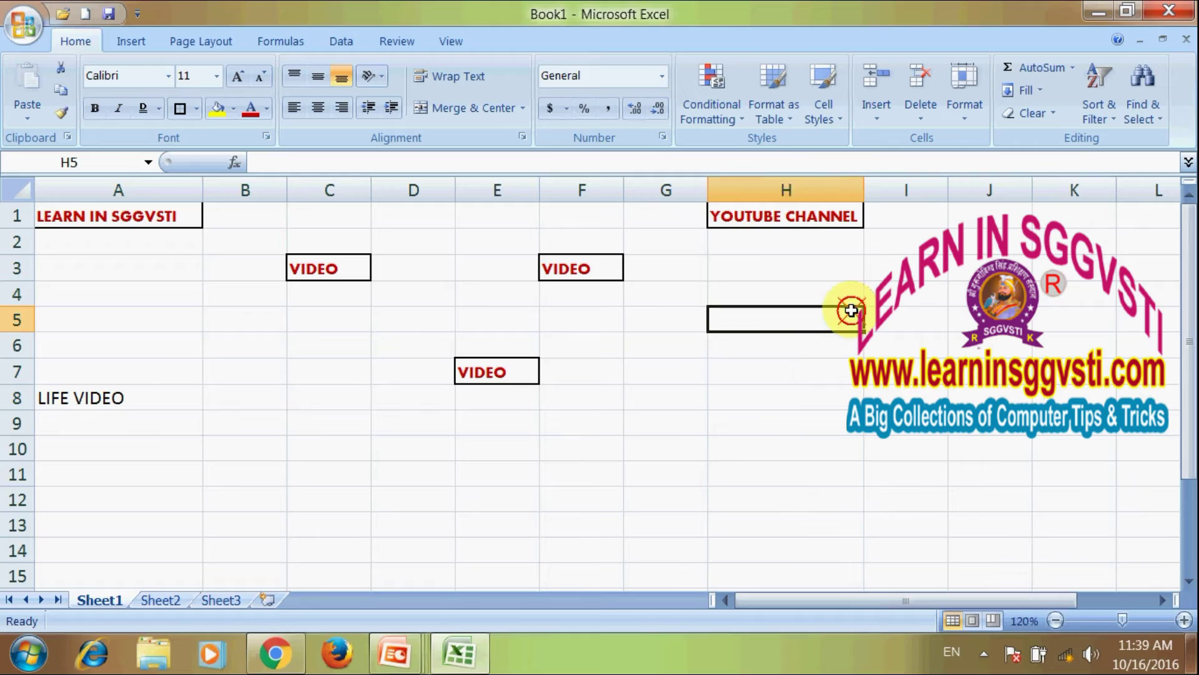
{"action": "left_click", "coordinate": [791, 225]}
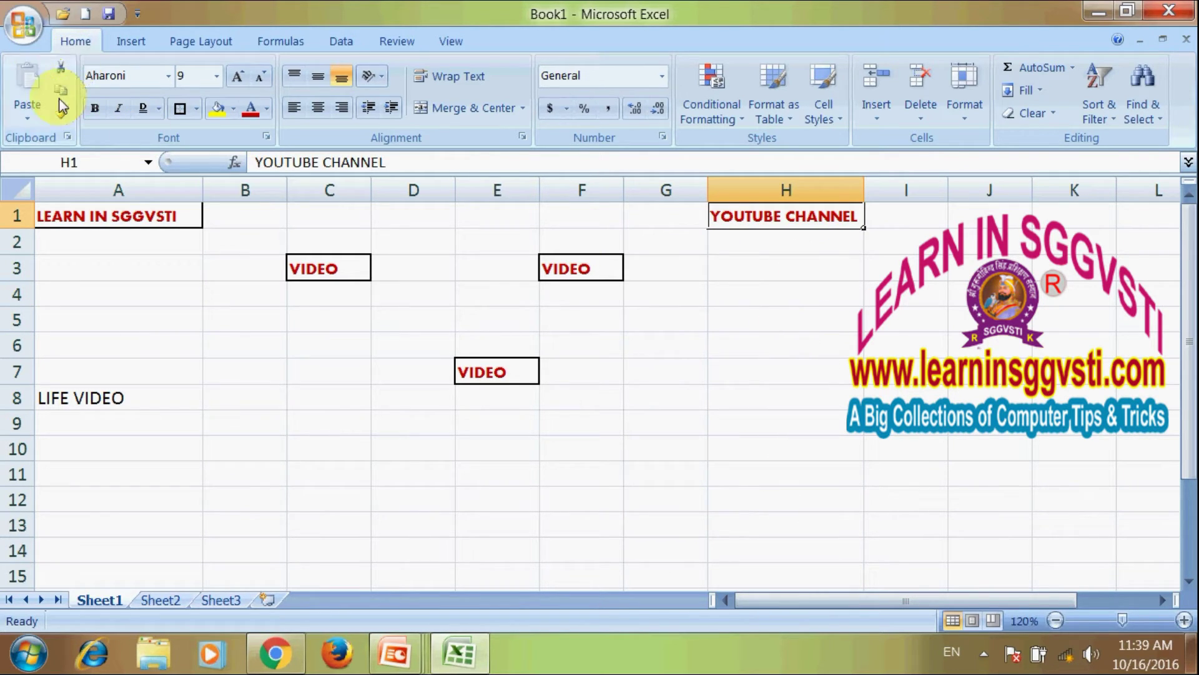
{"action": "left_click", "coordinate": [724, 294]}
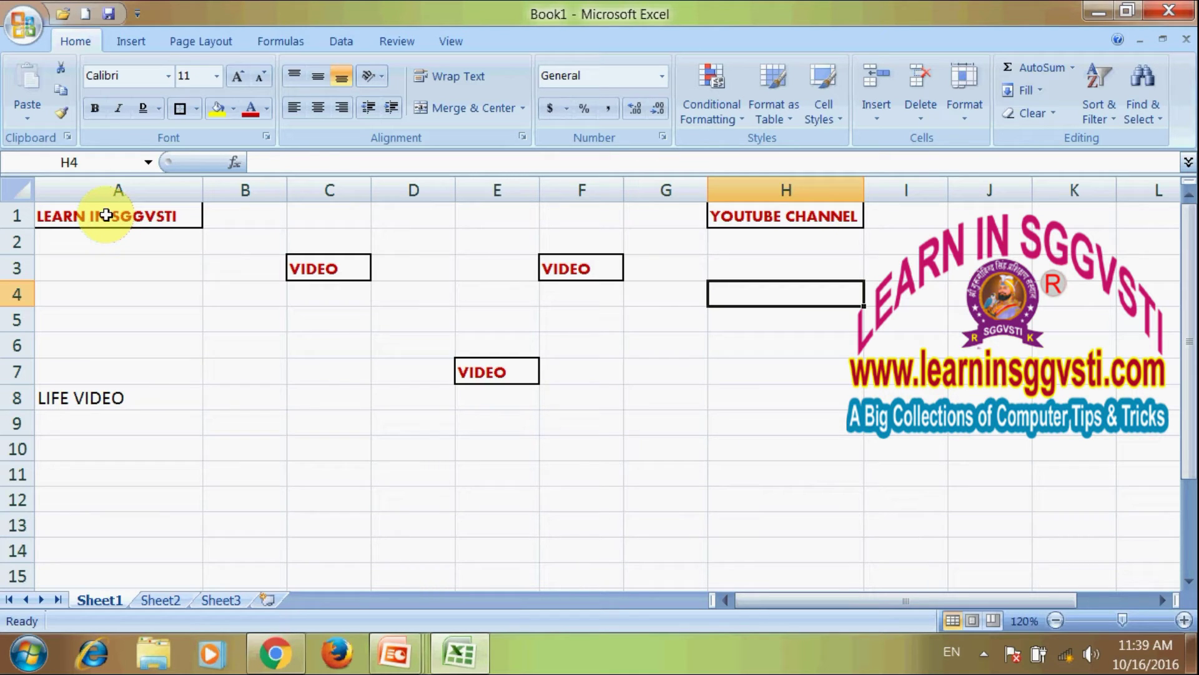
{"action": "left_click", "coordinate": [106, 215]}
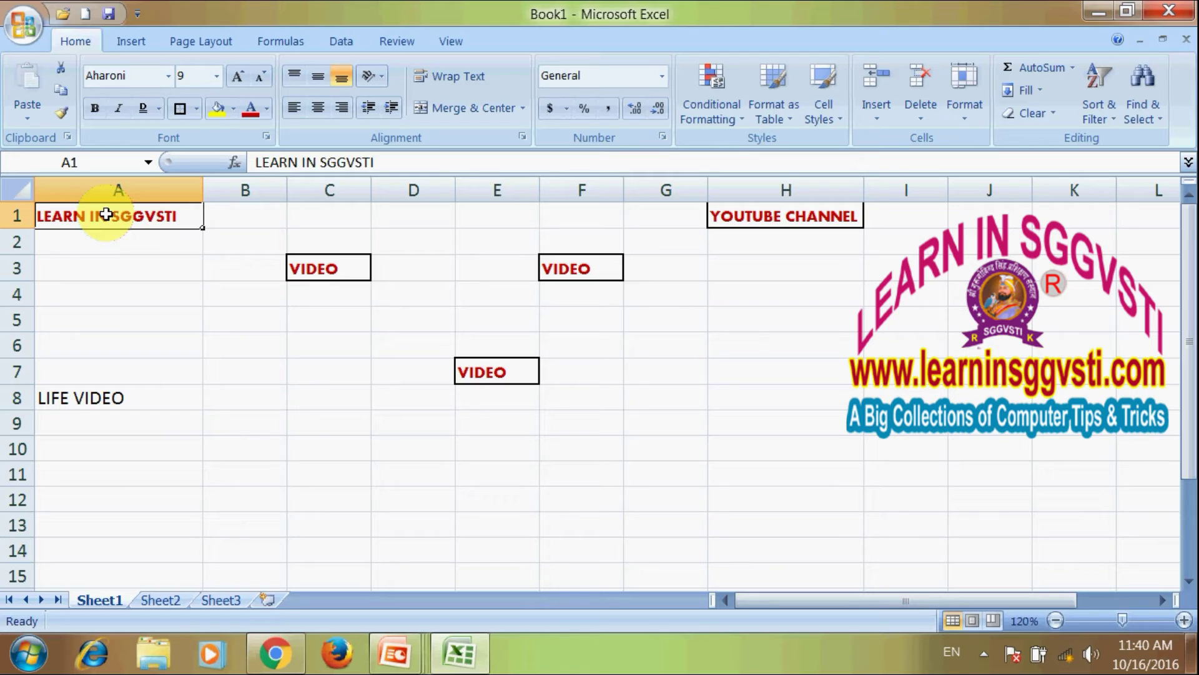
Copy the formatted LEARN IN SGGVSTI from A1 into H7, then switch to Sheet2.
{"action": "left_click", "coordinate": [61, 91]}
{"action": "left_click", "coordinate": [799, 364]}
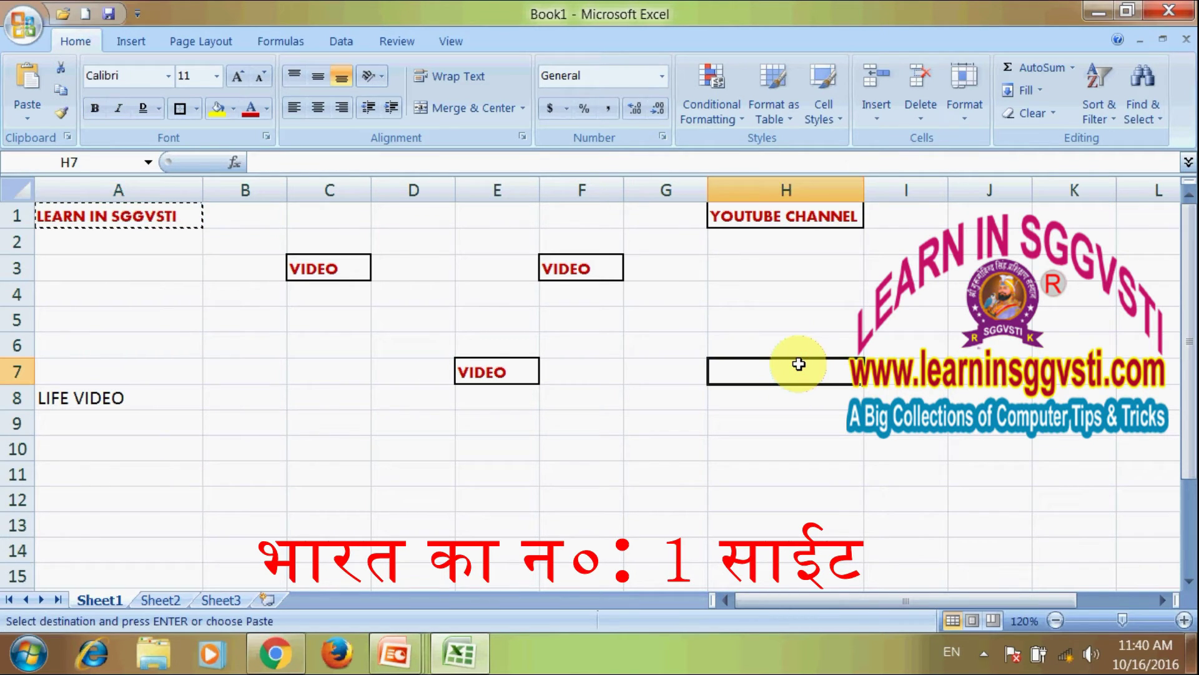
{"action": "left_click", "coordinate": [27, 78]}
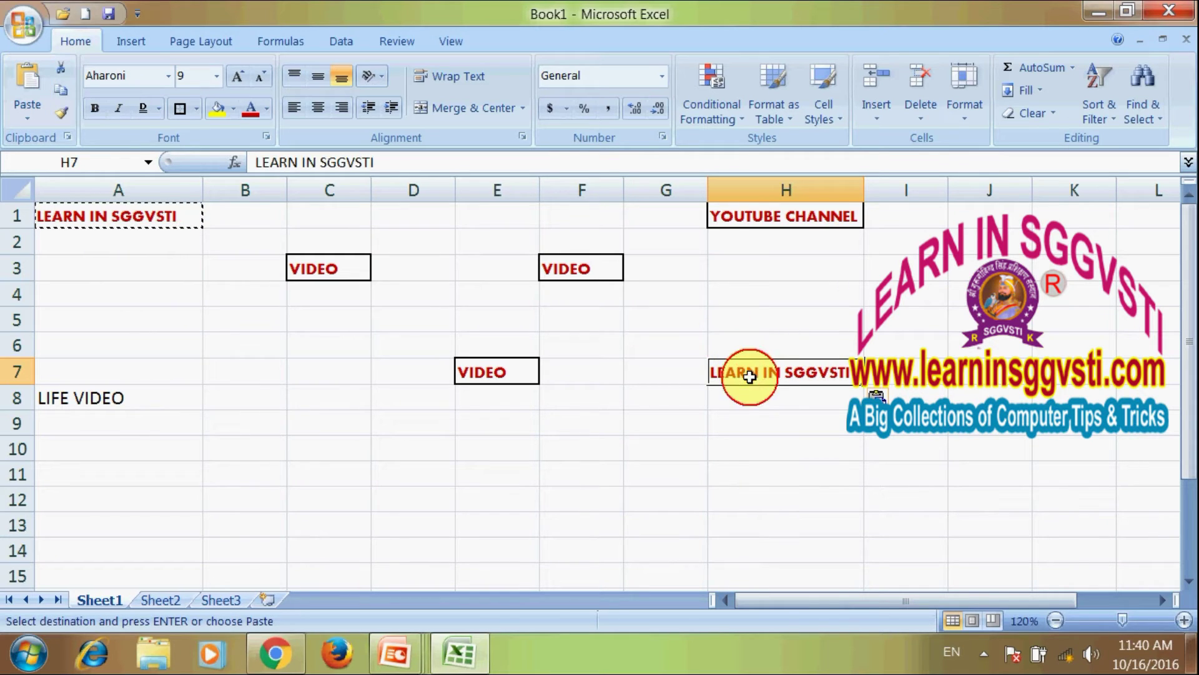
{"action": "left_click", "coordinate": [192, 217]}
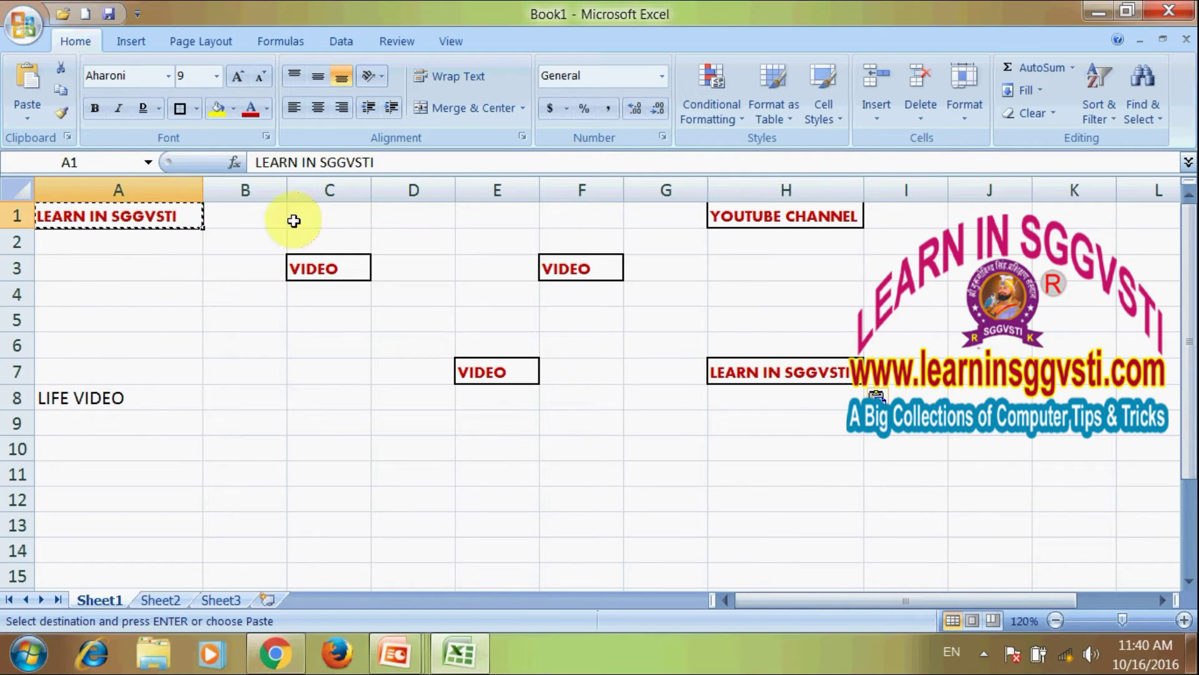
{"action": "left_click", "coordinate": [774, 374]}
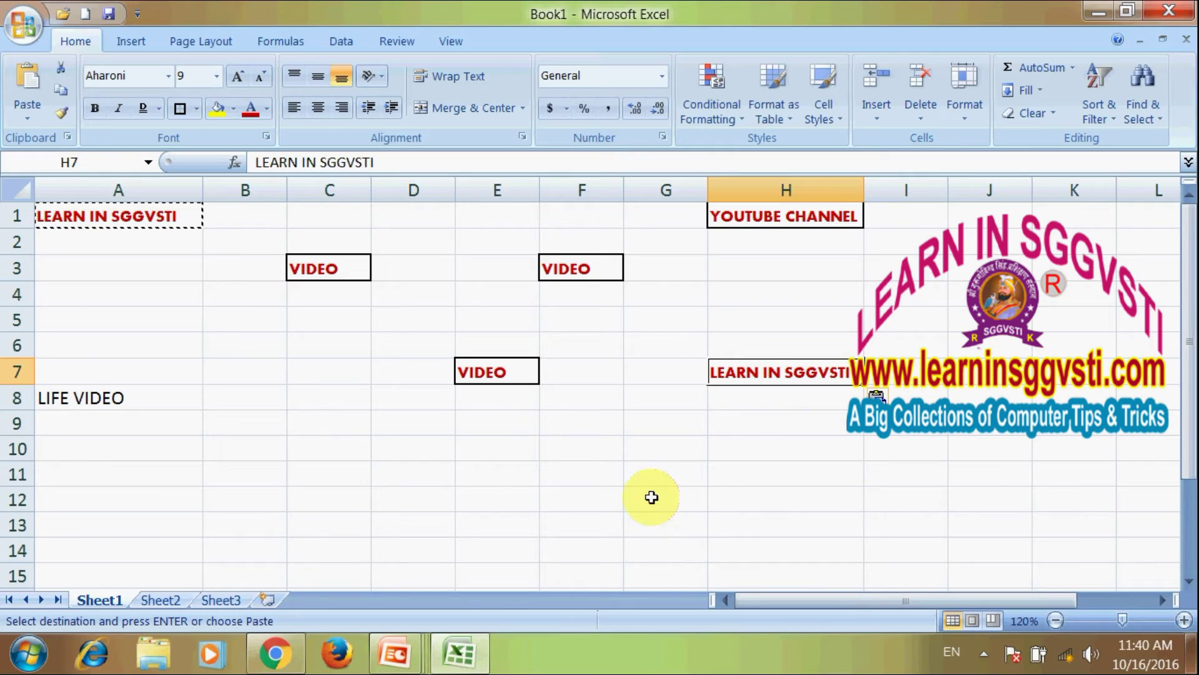
{"action": "left_click", "coordinate": [343, 379]}
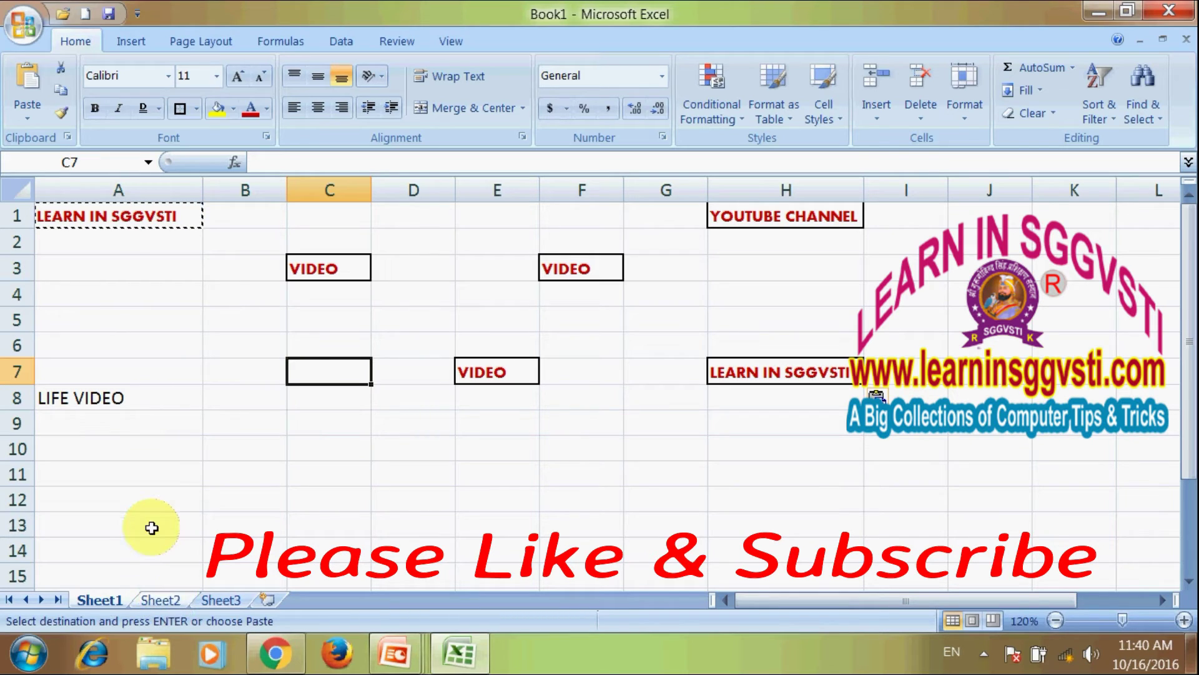
{"action": "left_click", "coordinate": [154, 601]}
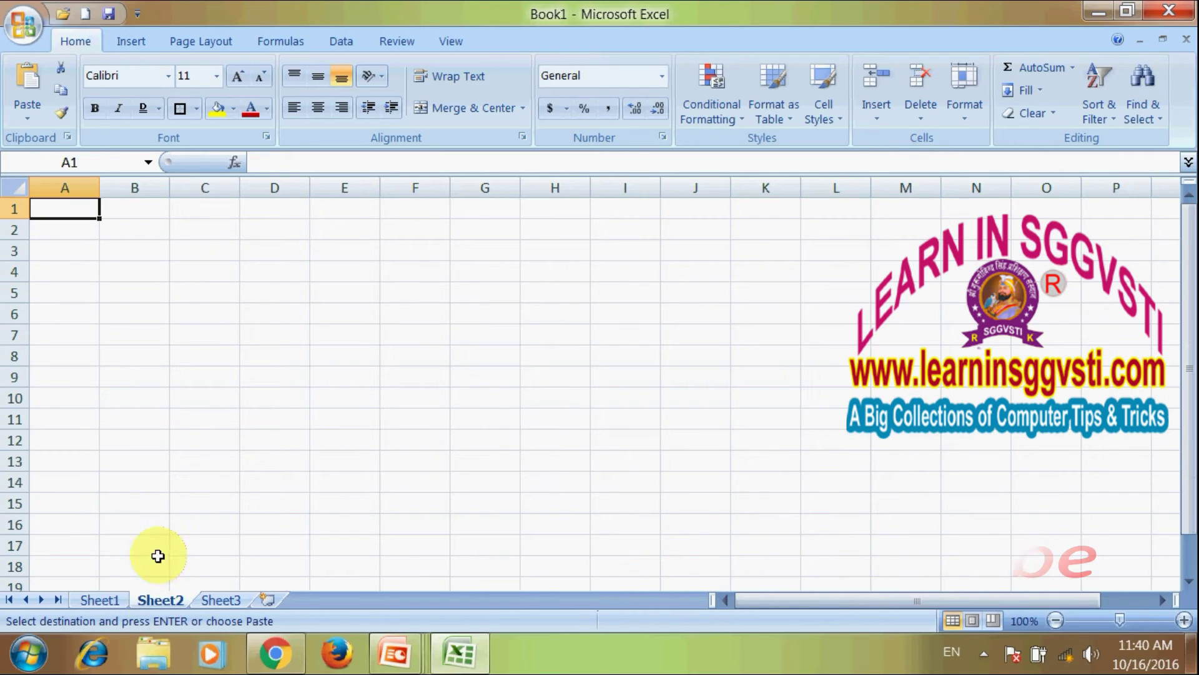
Zoom the sheet in three steps and enter VIDEO in cell A1.
{"action": "left_click", "coordinate": [1184, 621]}
{"action": "left_click", "coordinate": [1184, 620]}
{"action": "left_click", "coordinate": [1184, 620]}
{"action": "left_click", "coordinate": [1183, 620]}
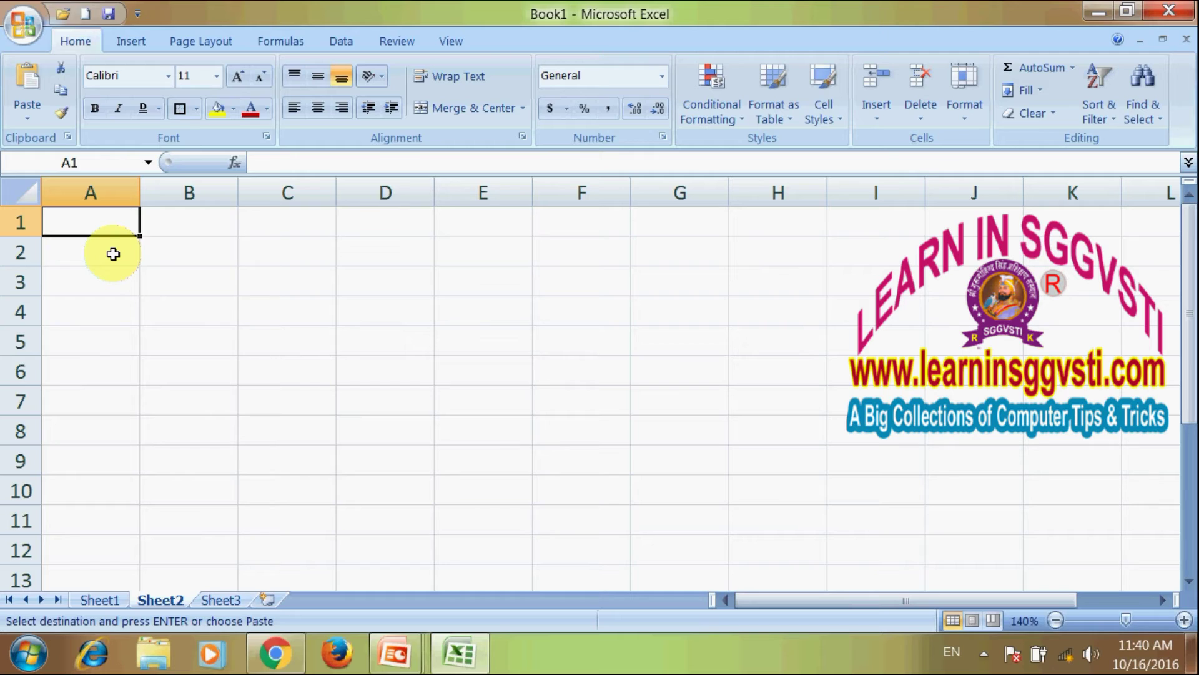
{"action": "type", "text": "V"}
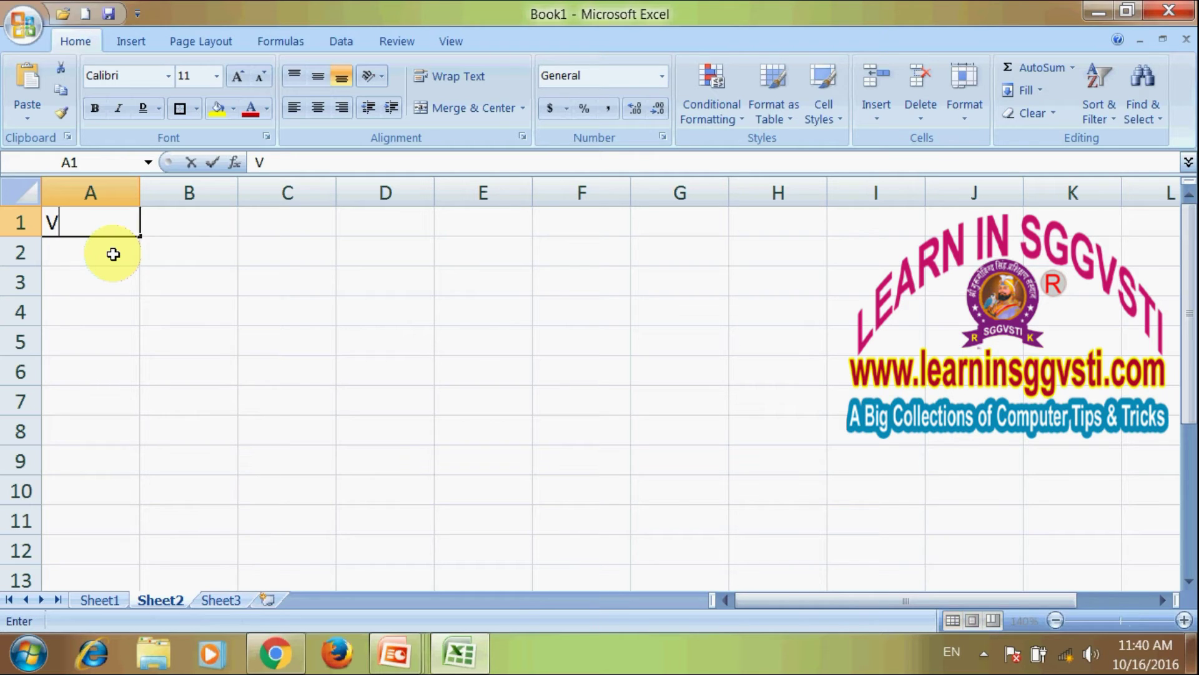
{"action": "type", "text": "IDEO"}
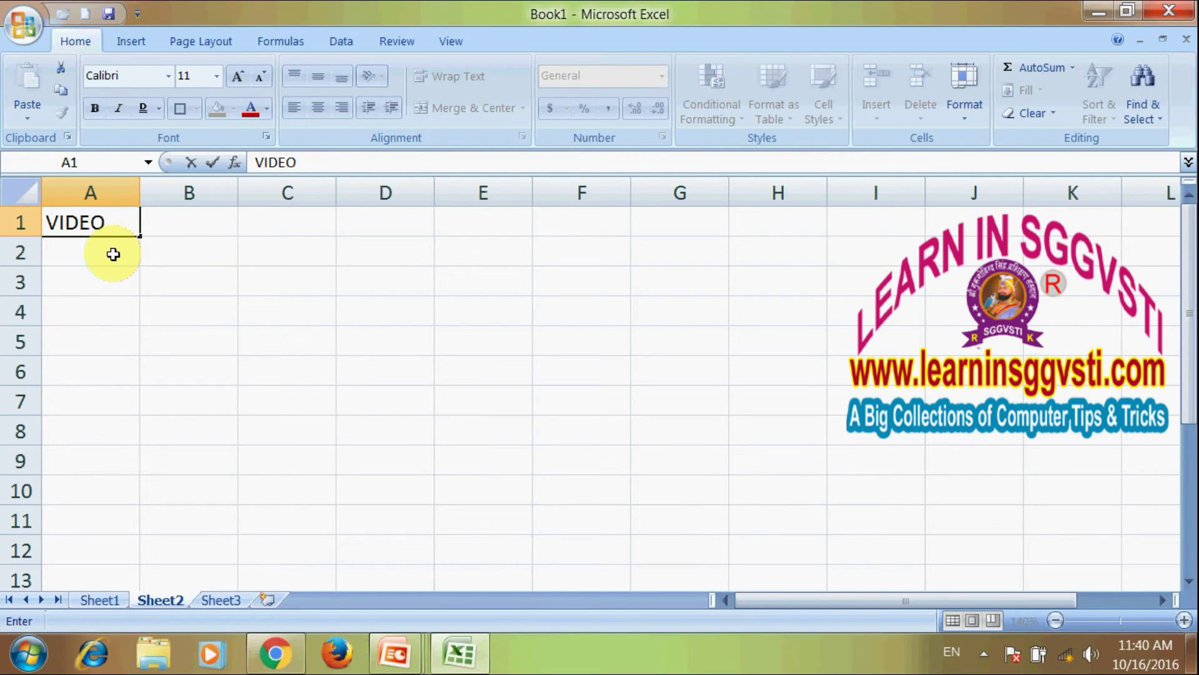
{"action": "left_click", "coordinate": [261, 312]}
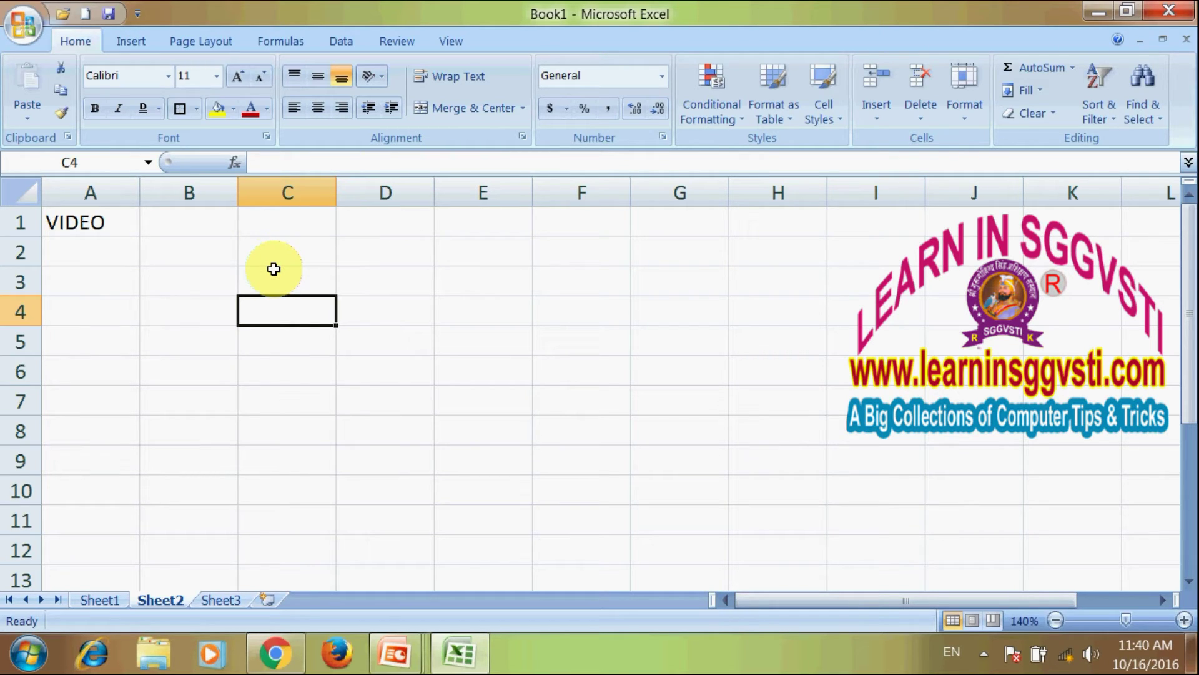
Select the range C1:D2.
{"action": "left_click", "coordinate": [302, 221]}
{"action": "left_click", "coordinate": [294, 246]}
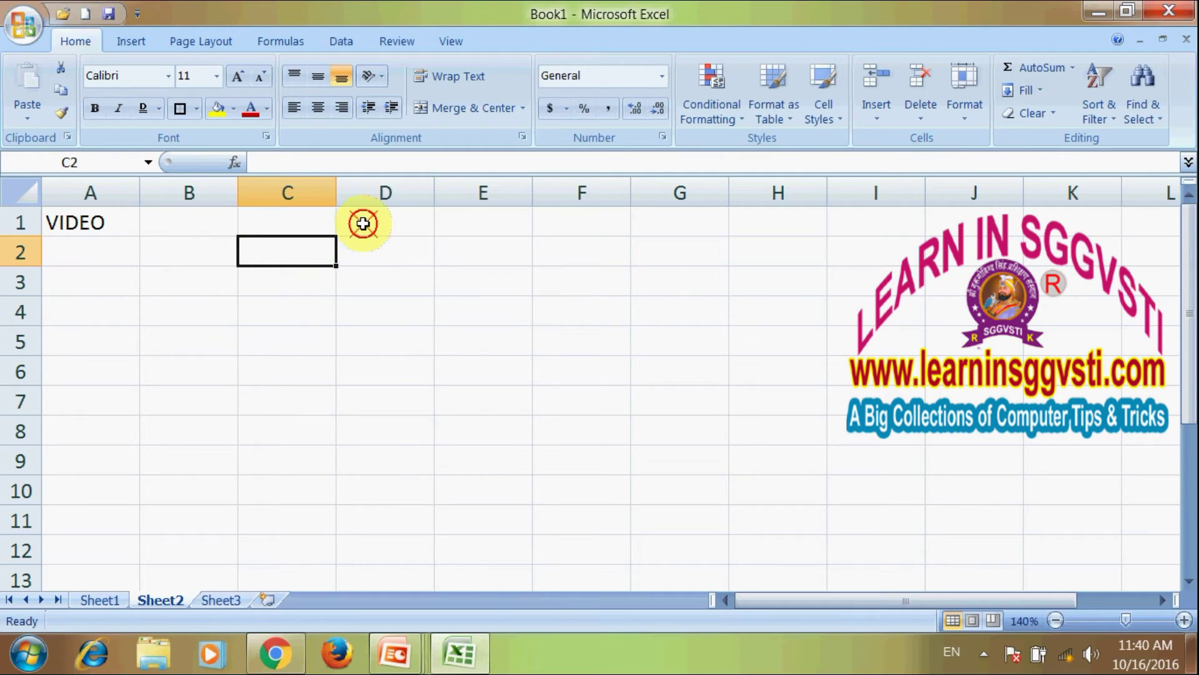
{"action": "left_click", "coordinate": [382, 253]}
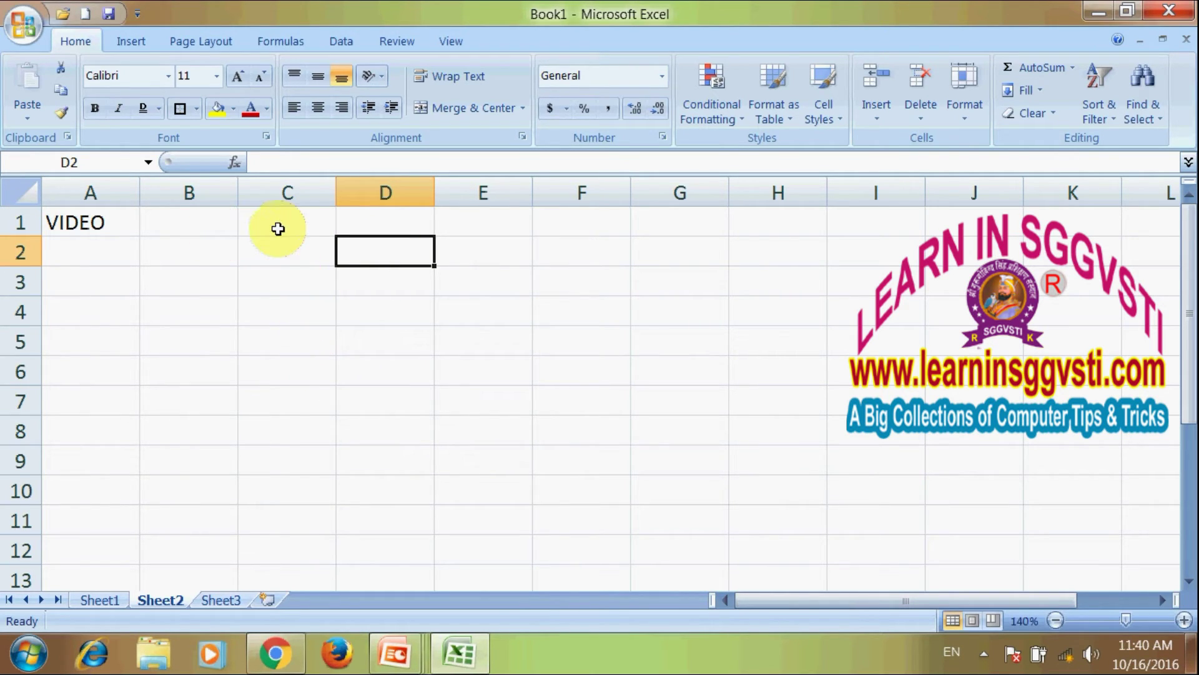
{"action": "left_click_drag", "start_coordinate": [280, 221], "coordinate": [380, 264]}
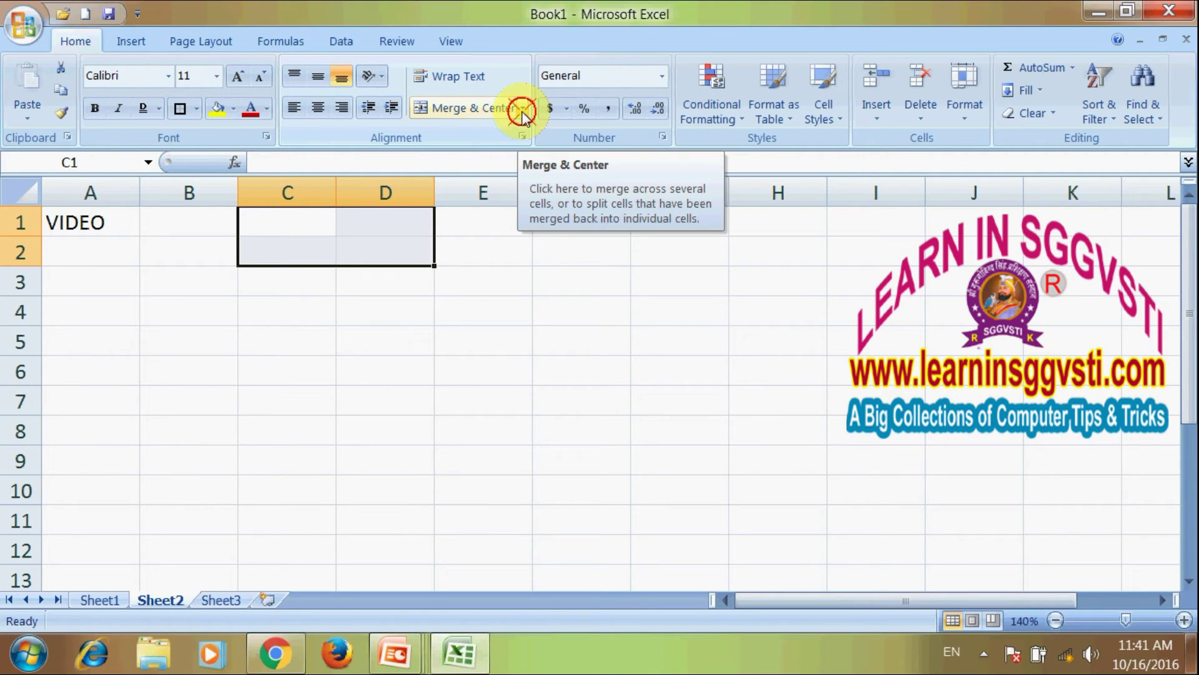
Merge and centre C1:D2, then type VIDEO into the merged cell.
{"action": "left_click", "coordinate": [522, 110]}
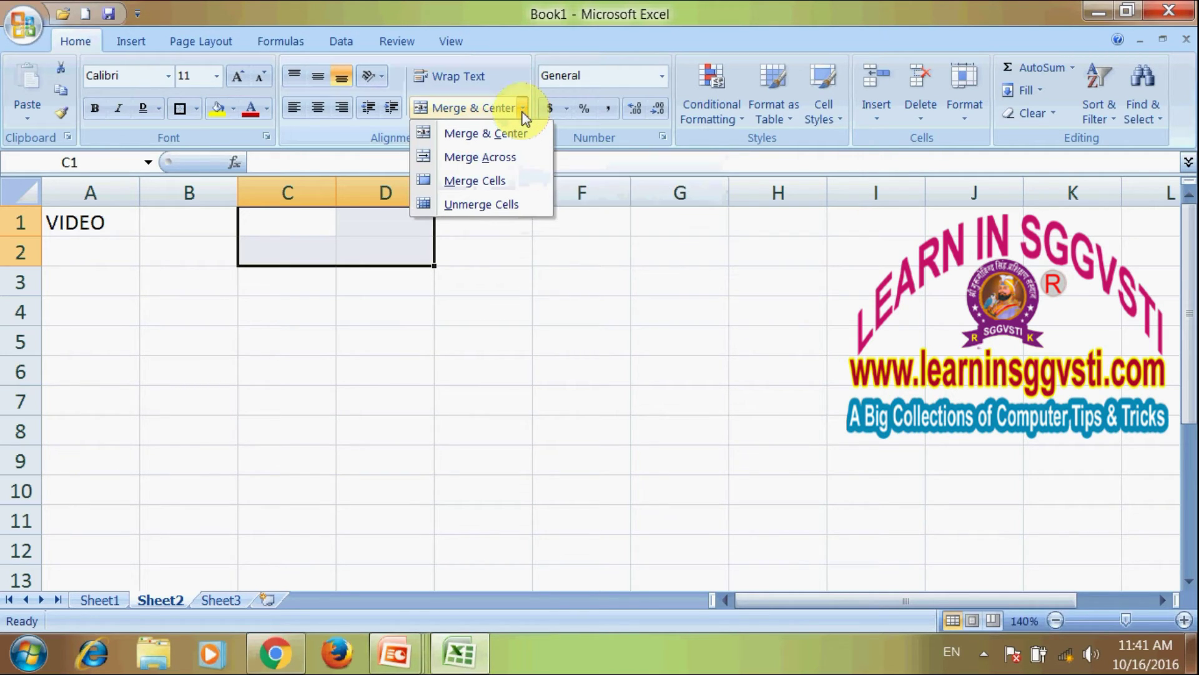
{"action": "left_click", "coordinate": [484, 134]}
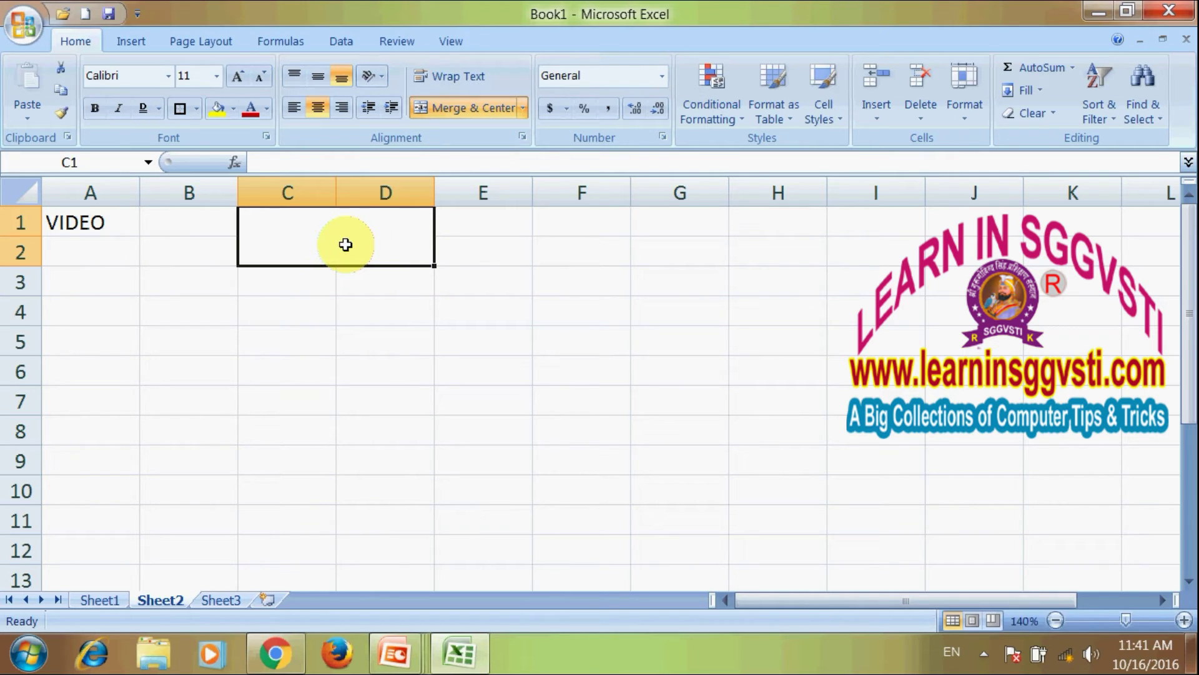
{"action": "type", "text": "VIDEO"}
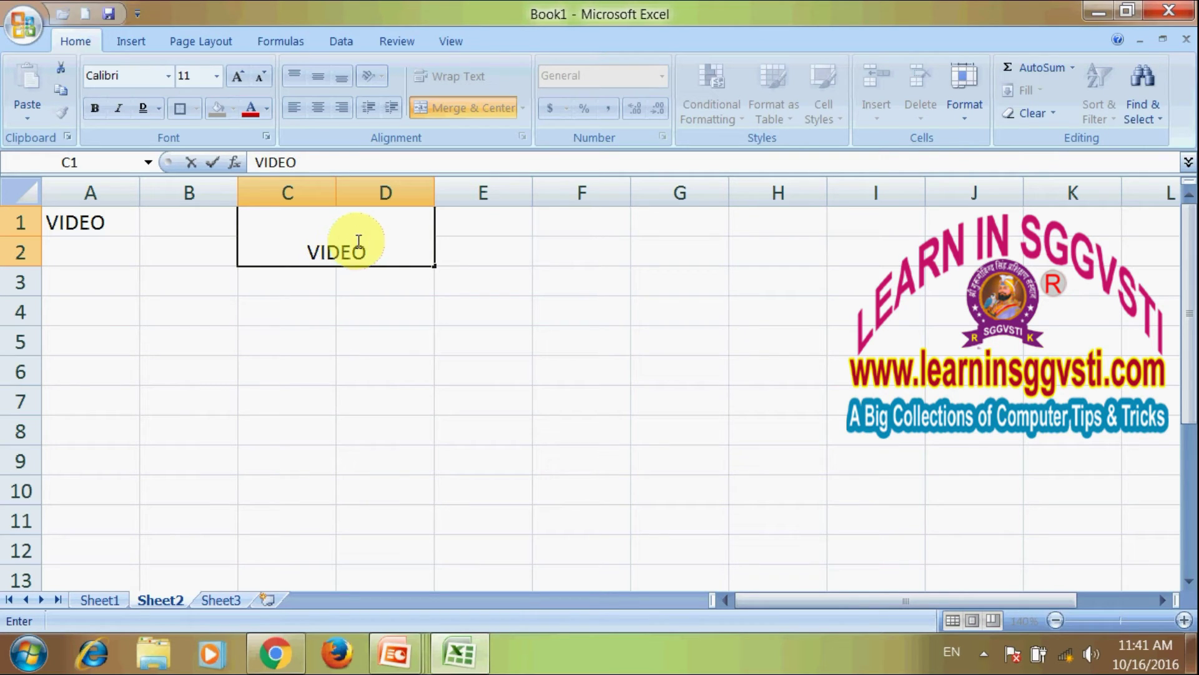
{"action": "left_click", "coordinate": [426, 304]}
{"action": "left_click", "coordinate": [348, 249]}
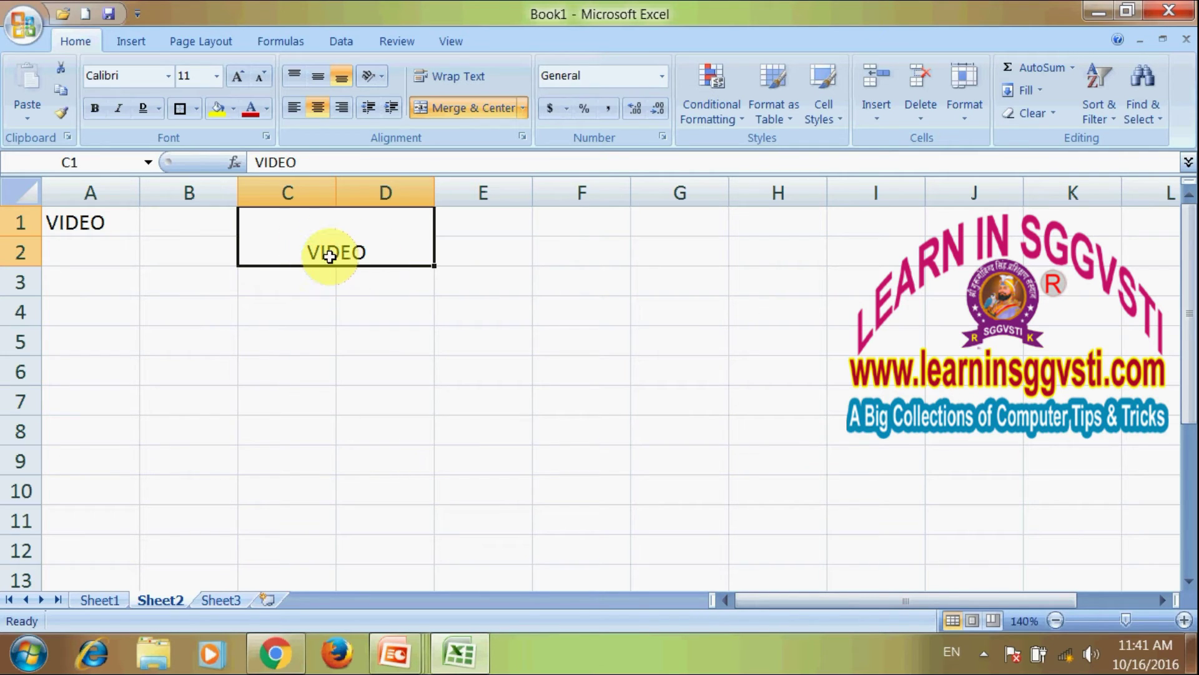
Try middle, top, left, centre and right alignment on VIDEO in the merged cell.
{"action": "left_click", "coordinate": [315, 79]}
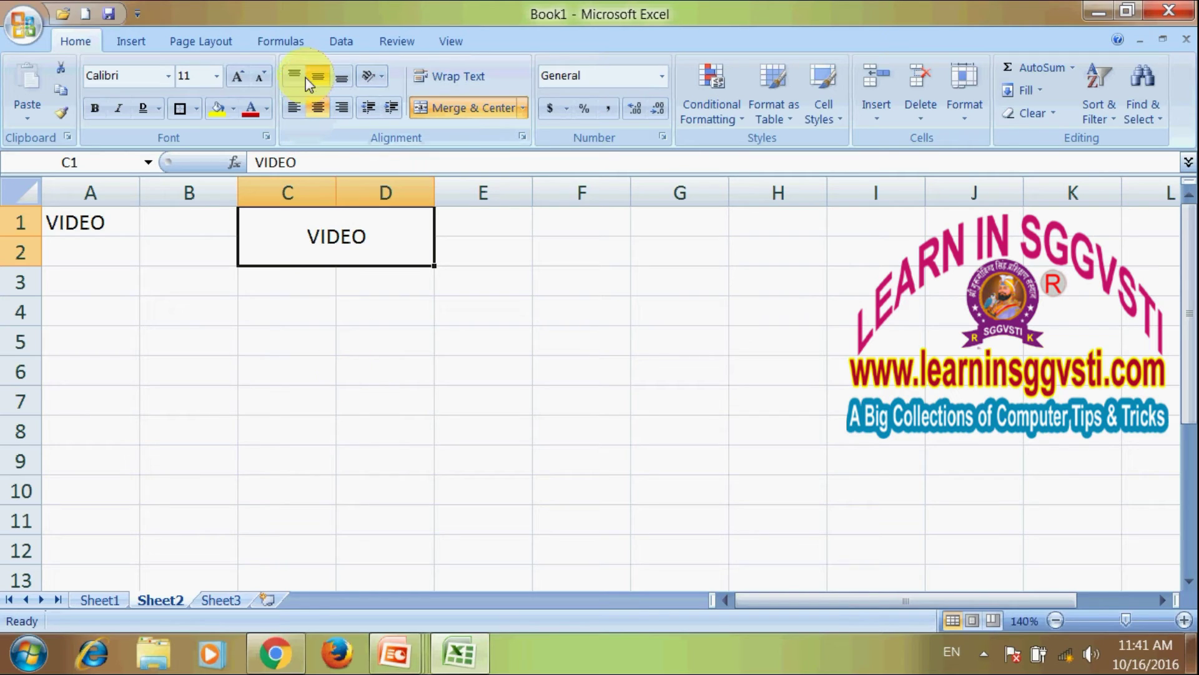
{"action": "left_click", "coordinate": [305, 78]}
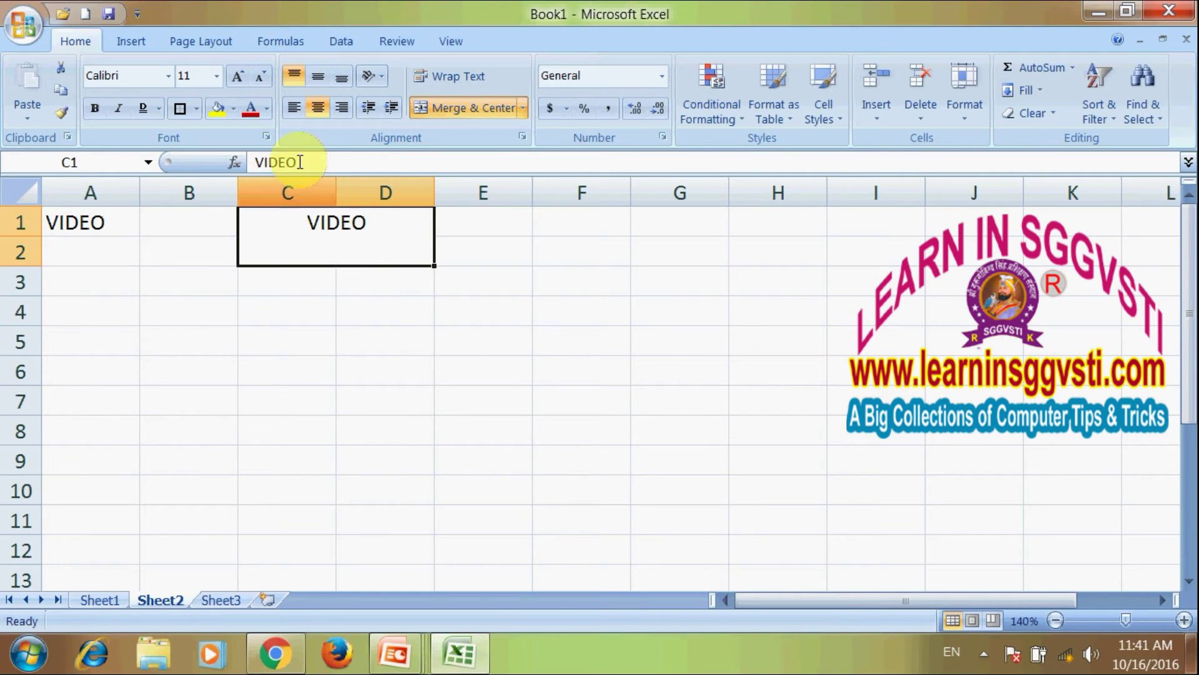
{"action": "left_click", "coordinate": [292, 118]}
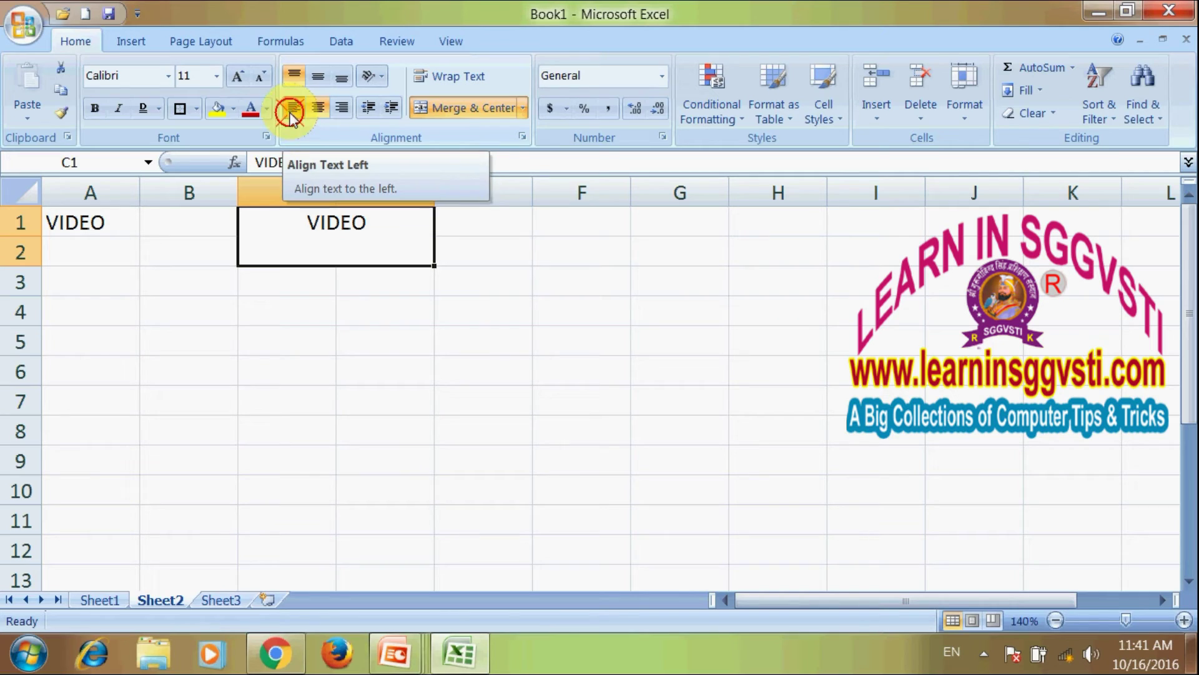
{"action": "left_click", "coordinate": [323, 110]}
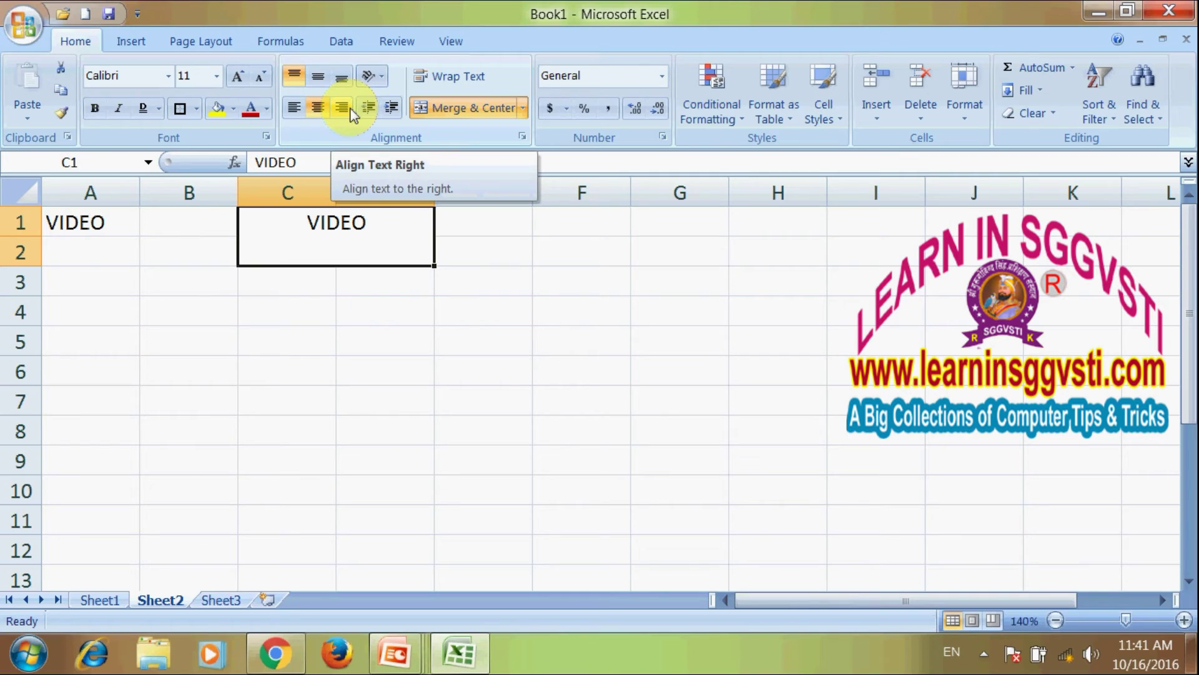
{"action": "left_click", "coordinate": [354, 116]}
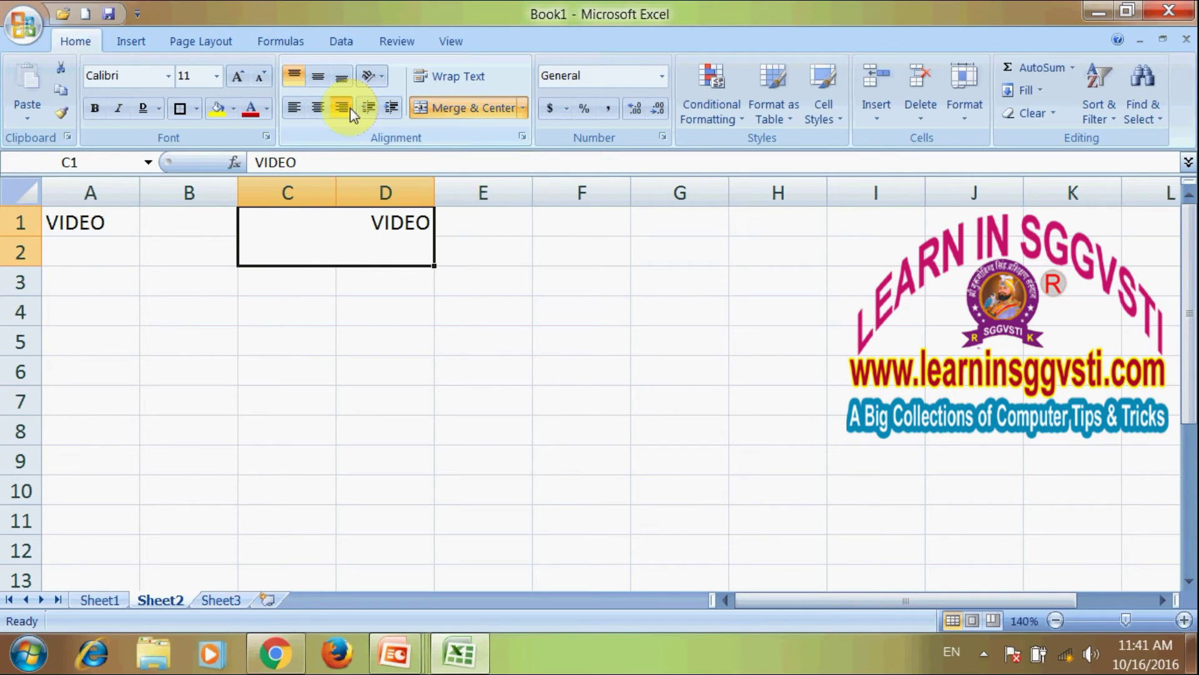
Adjust VIDEO's indent up and down until it sits near the middle of the merged cell.
{"action": "left_click", "coordinate": [388, 115]}
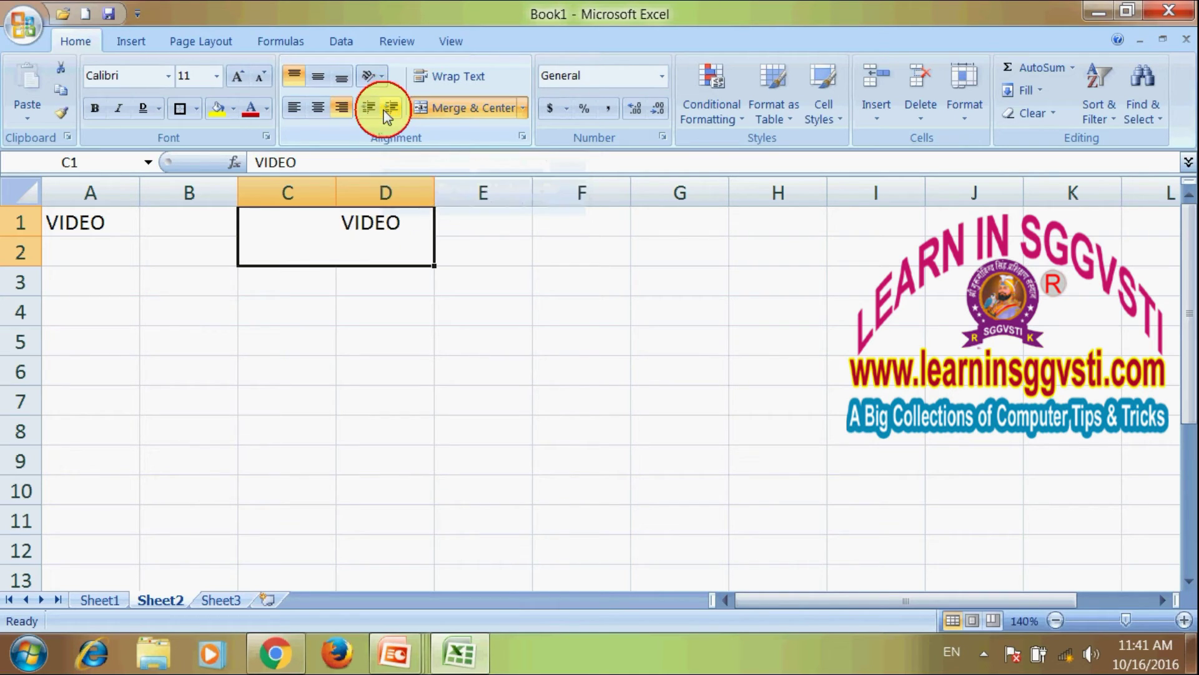
{"action": "left_click", "coordinate": [388, 116]}
{"action": "left_click", "coordinate": [388, 116]}
{"action": "left_click", "coordinate": [365, 112]}
{"action": "left_click", "coordinate": [366, 113]}
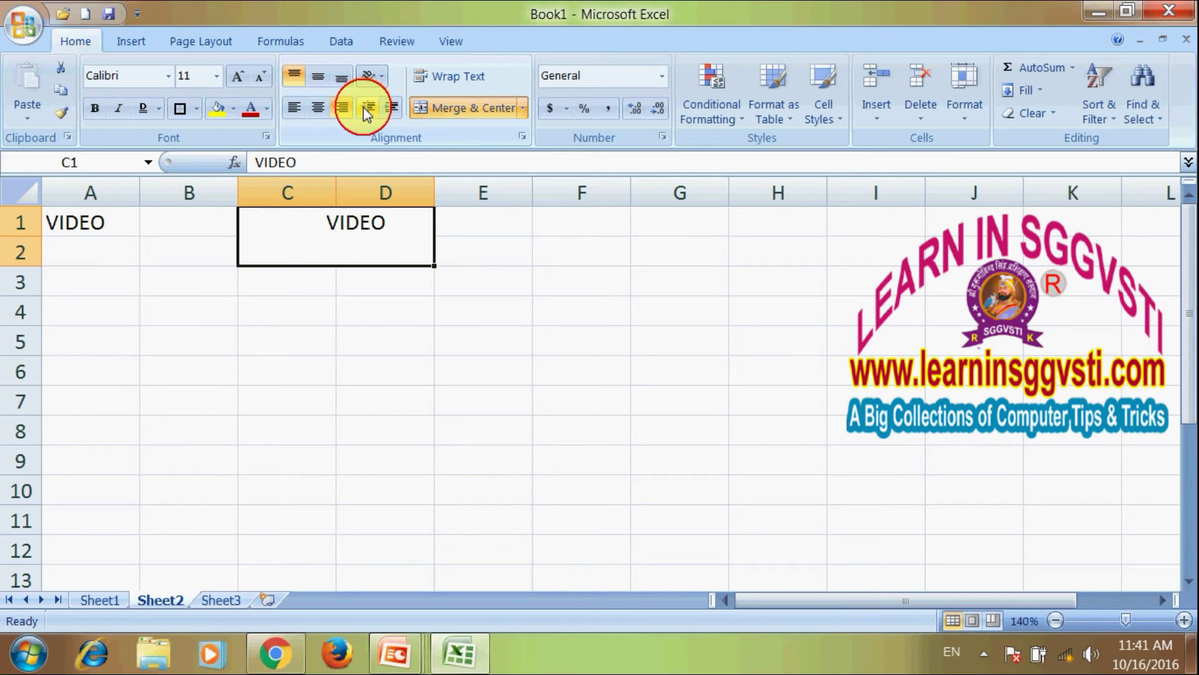
{"action": "left_click", "coordinate": [365, 112]}
{"action": "left_click", "coordinate": [365, 113]}
{"action": "left_click", "coordinate": [366, 112]}
{"action": "left_click", "coordinate": [392, 109]}
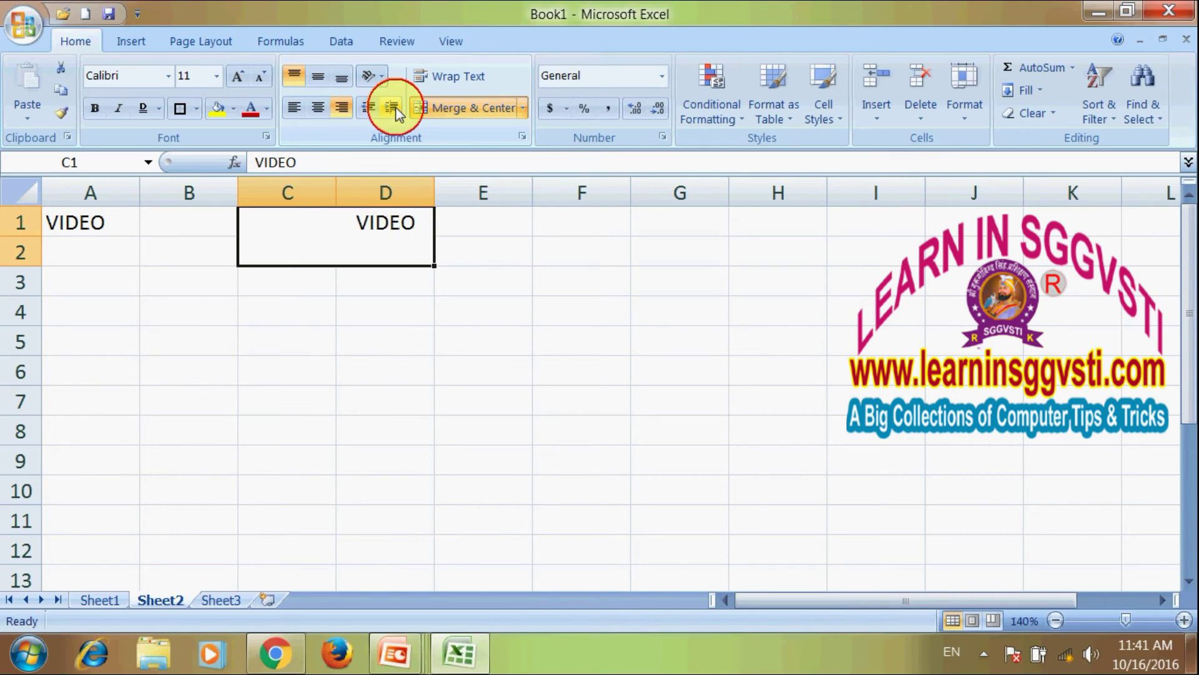
{"action": "left_click", "coordinate": [393, 109]}
{"action": "left_click", "coordinate": [395, 109]}
{"action": "left_click", "coordinate": [395, 110]}
{"action": "left_click", "coordinate": [395, 110]}
{"action": "left_click", "coordinate": [369, 109]}
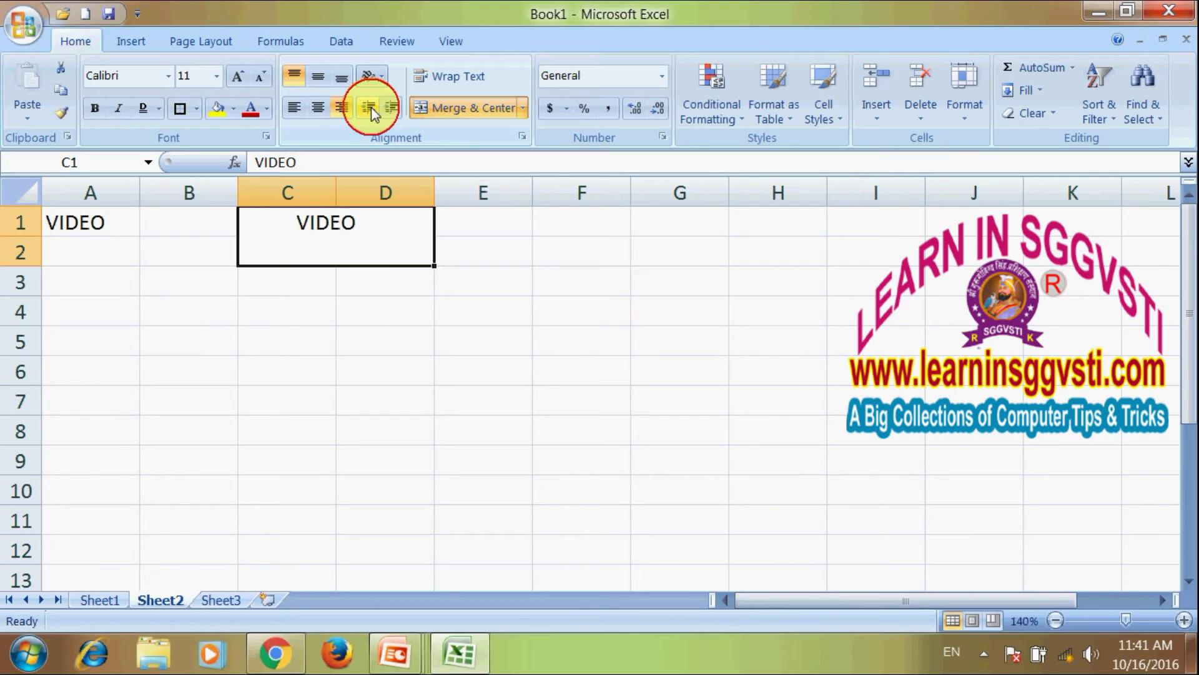
{"action": "left_click", "coordinate": [369, 109]}
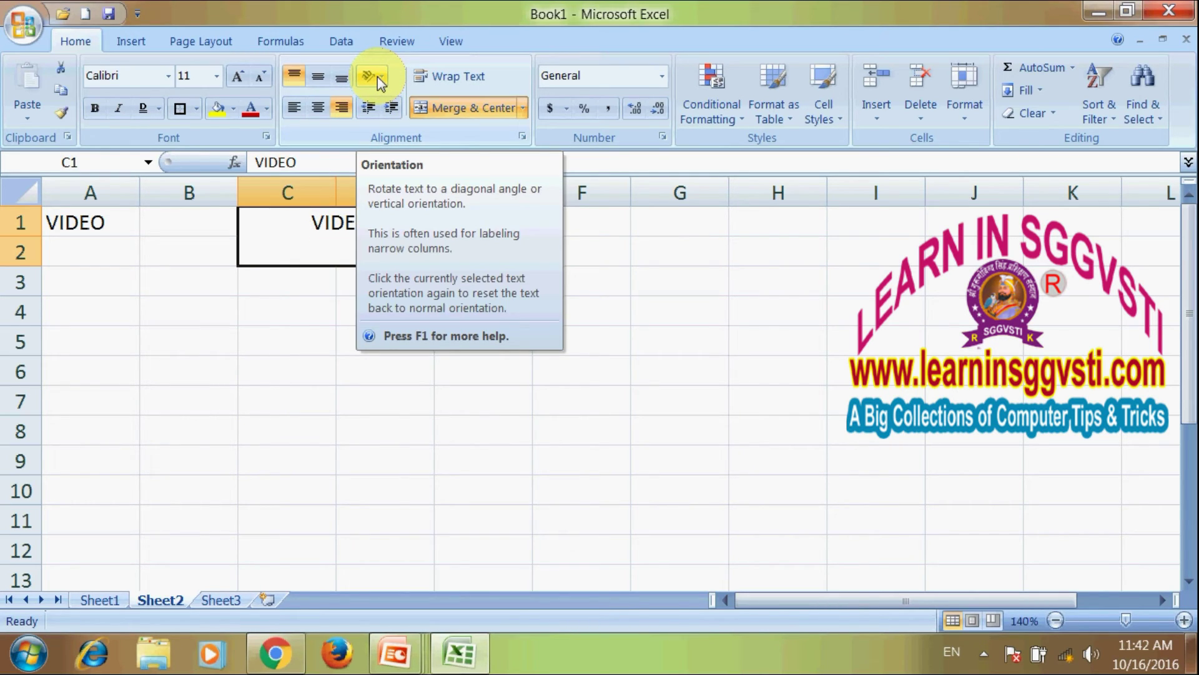
Make VIDEO vertical stacked text via Orientation, then undo it.
{"action": "left_click", "coordinate": [379, 77]}
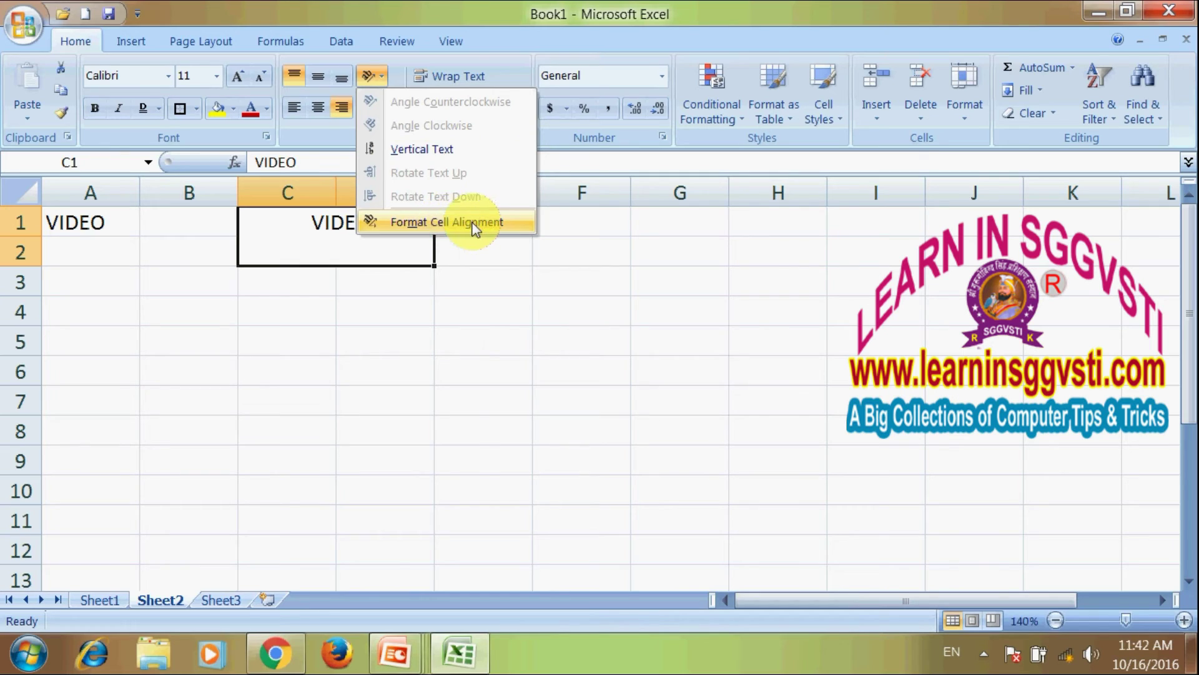
{"action": "left_click", "coordinate": [445, 152]}
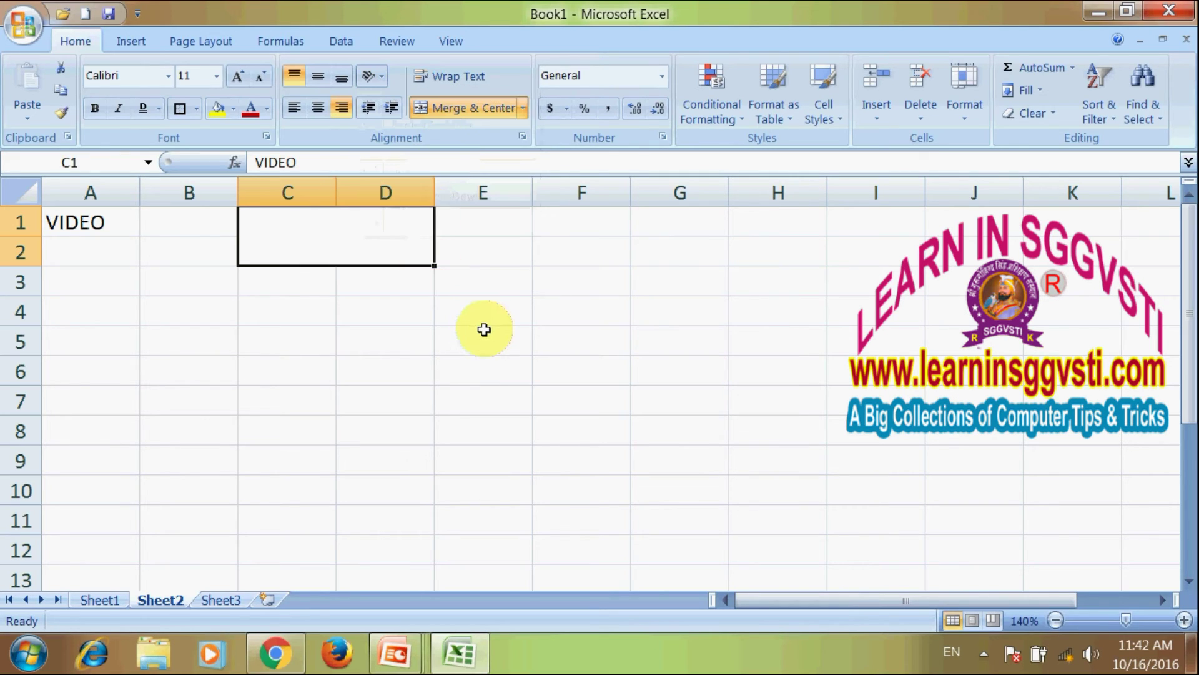
{"action": "left_click", "coordinate": [370, 76]}
{"action": "left_click", "coordinate": [457, 309]}
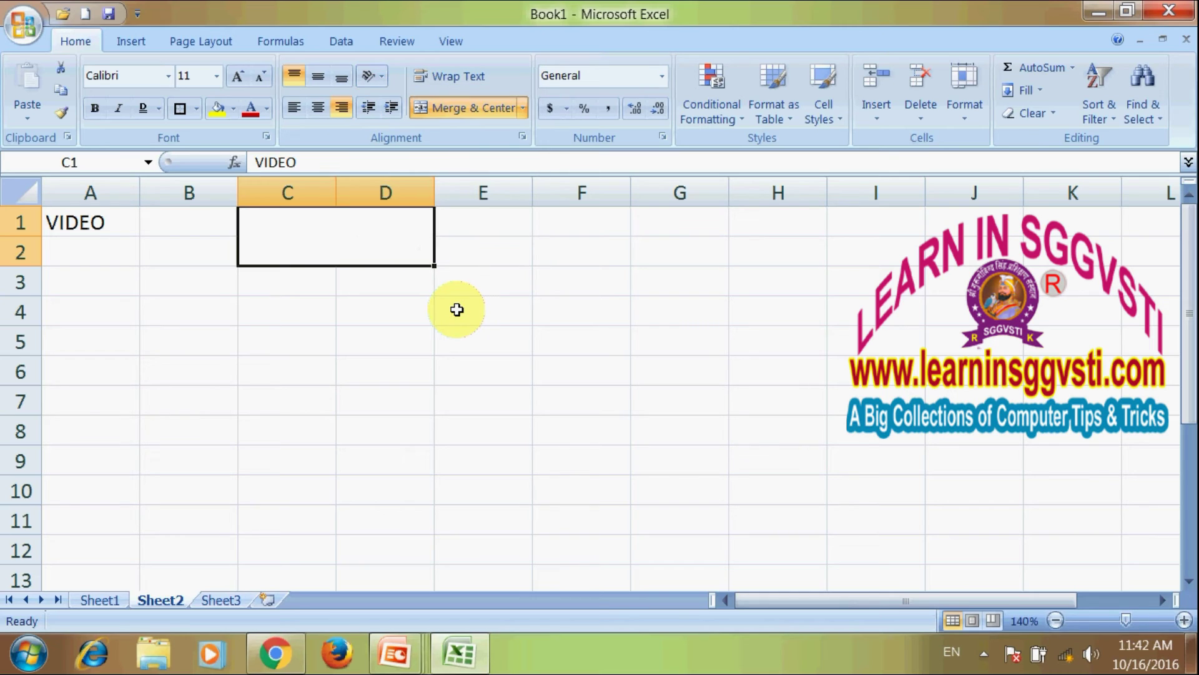
{"action": "key", "text": "ctrl+z"}
Select C1:D5, unmerge the old cell, and merge and centre the whole block.
{"action": "left_click", "coordinate": [468, 294]}
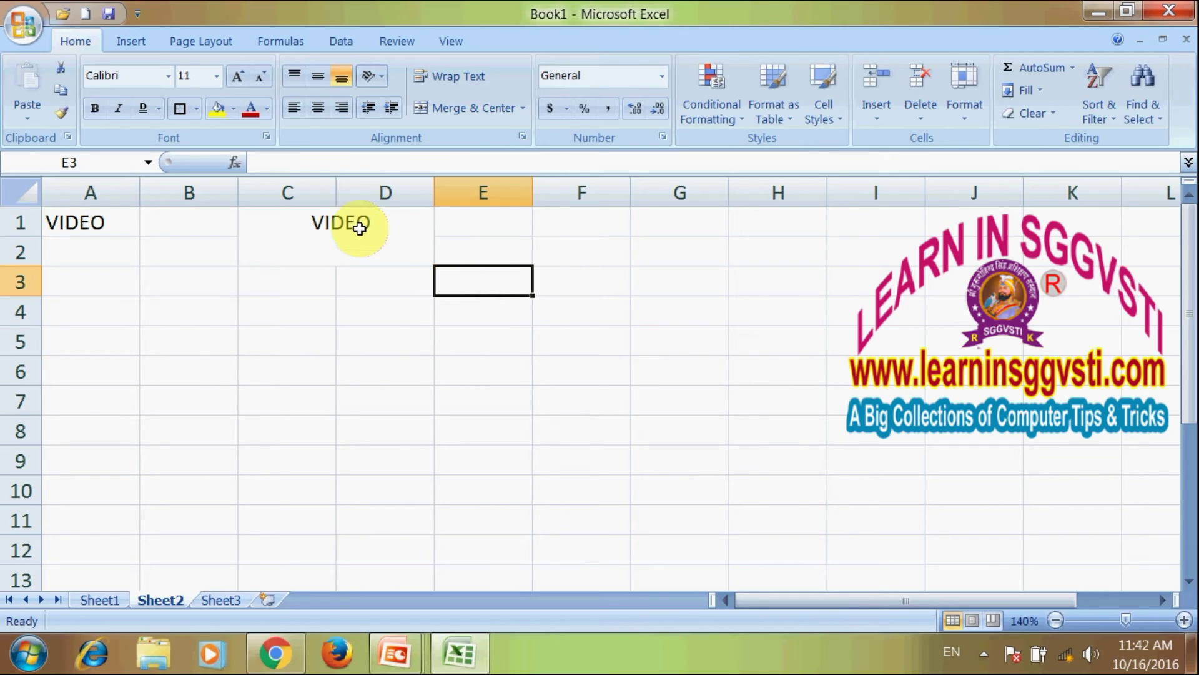
{"action": "left_click_drag", "start_coordinate": [357, 227], "coordinate": [368, 336]}
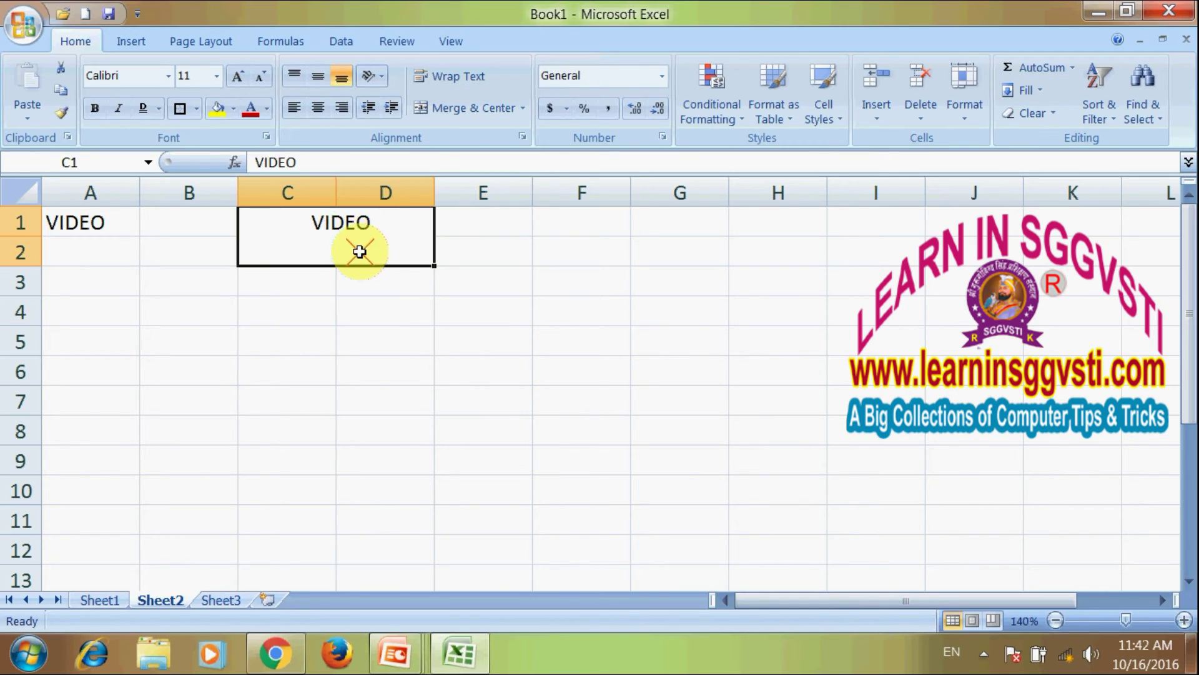
{"action": "left_click", "coordinate": [466, 108]}
{"action": "left_click", "coordinate": [466, 108]}
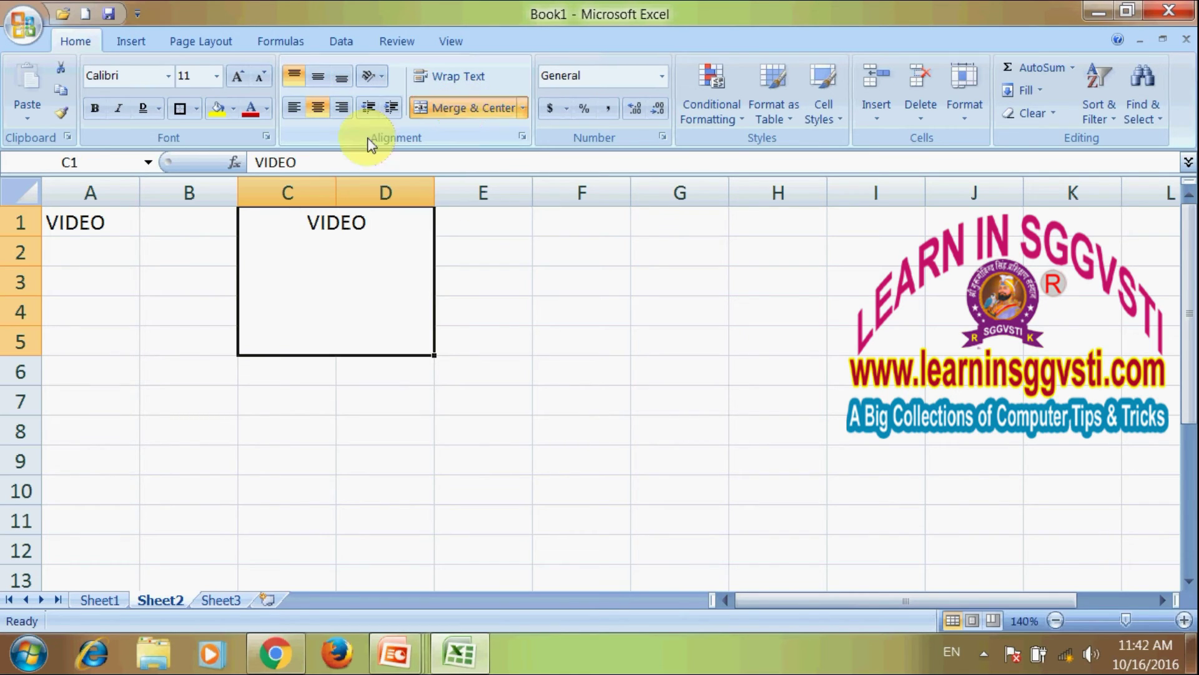
Try Angle Counterclockwise, Angle Clockwise, then Vertical Text orientations on VIDEO.
{"action": "left_click", "coordinate": [373, 77]}
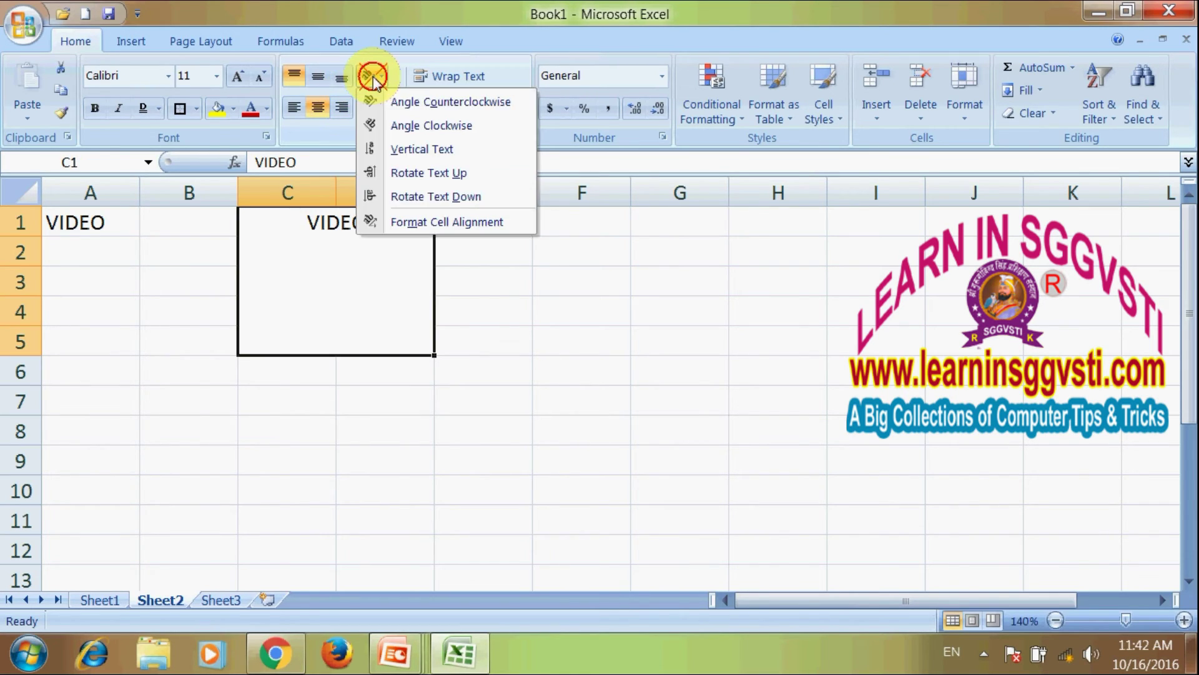
{"action": "left_click", "coordinate": [412, 106]}
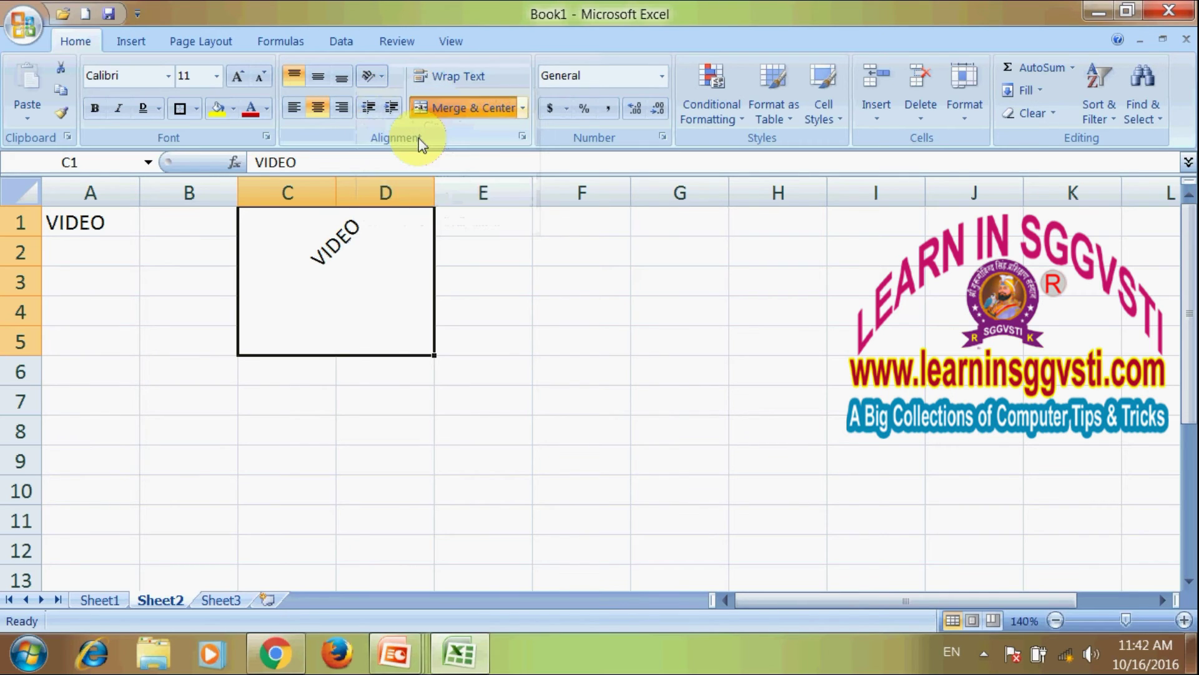
{"action": "left_click", "coordinate": [380, 78]}
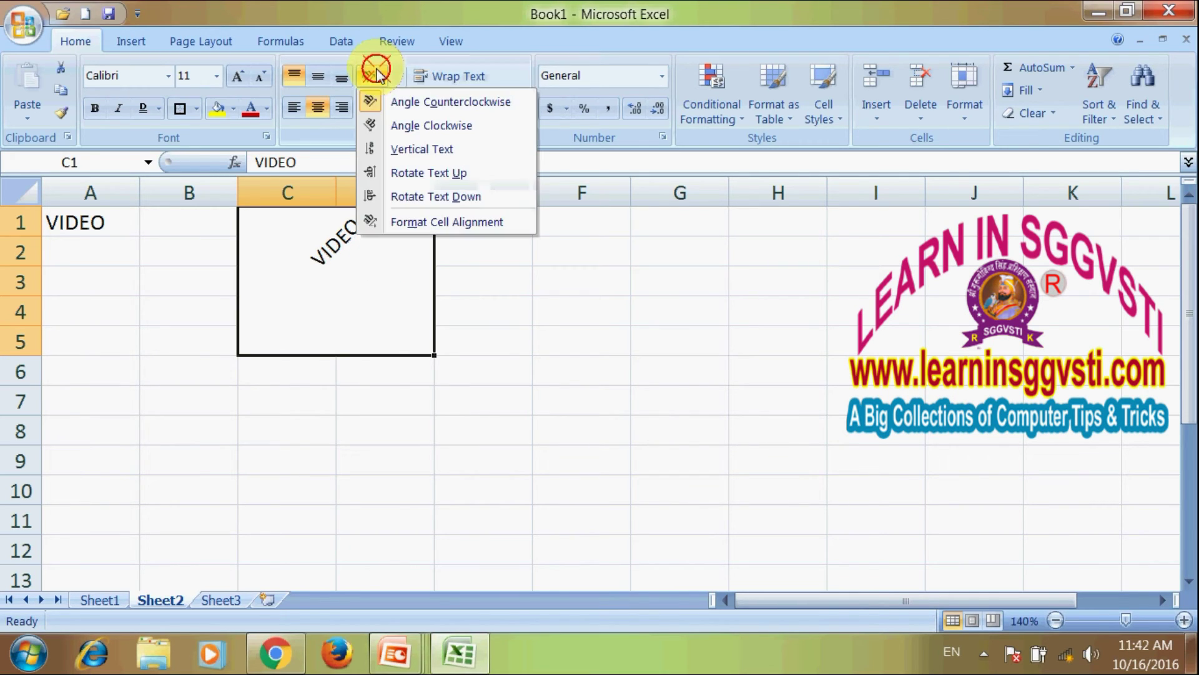
{"action": "left_click", "coordinate": [402, 125]}
{"action": "left_click", "coordinate": [372, 77]}
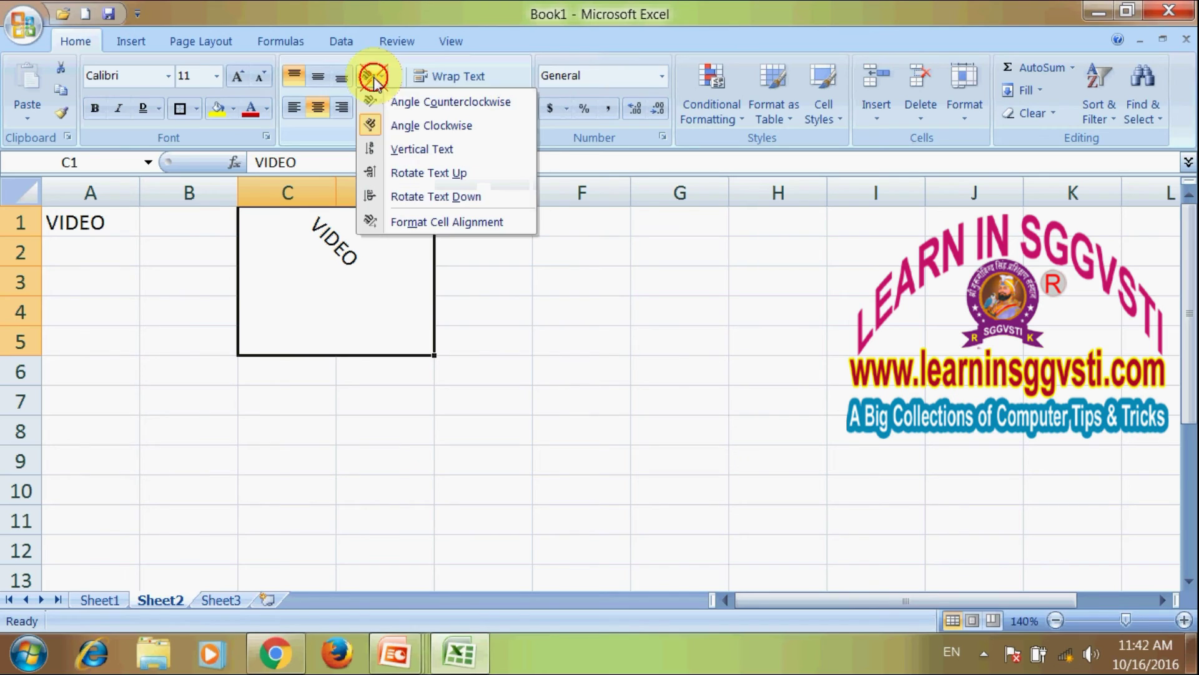
{"action": "left_click", "coordinate": [400, 148]}
Rotate VIDEO up, then down, and bring up Format Cell Alignment settings.
{"action": "left_click", "coordinate": [368, 78]}
{"action": "left_click", "coordinate": [412, 172]}
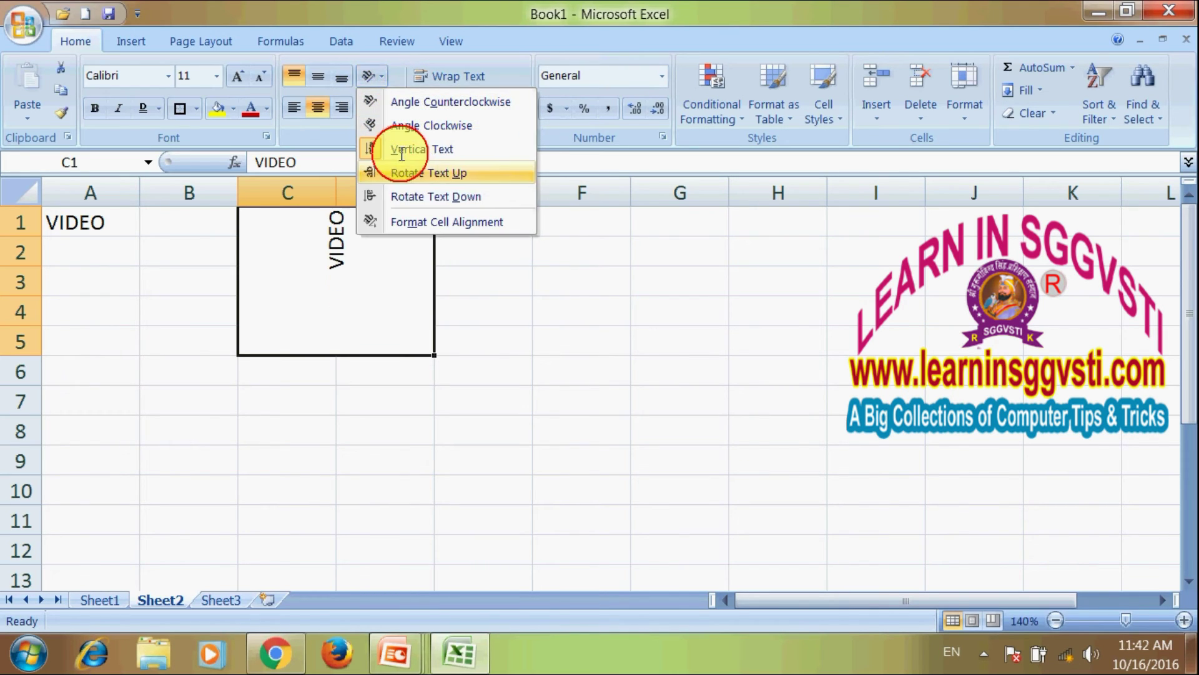
{"action": "left_click", "coordinate": [374, 78]}
{"action": "left_click", "coordinate": [412, 196]}
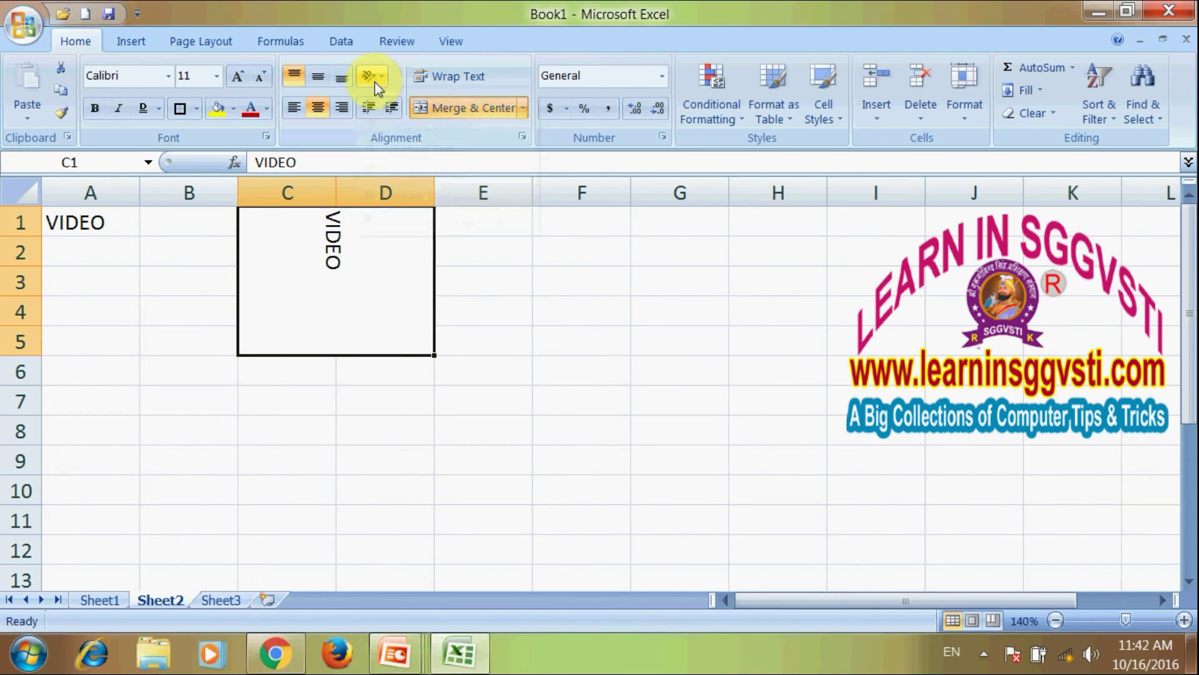
{"action": "left_click", "coordinate": [372, 76]}
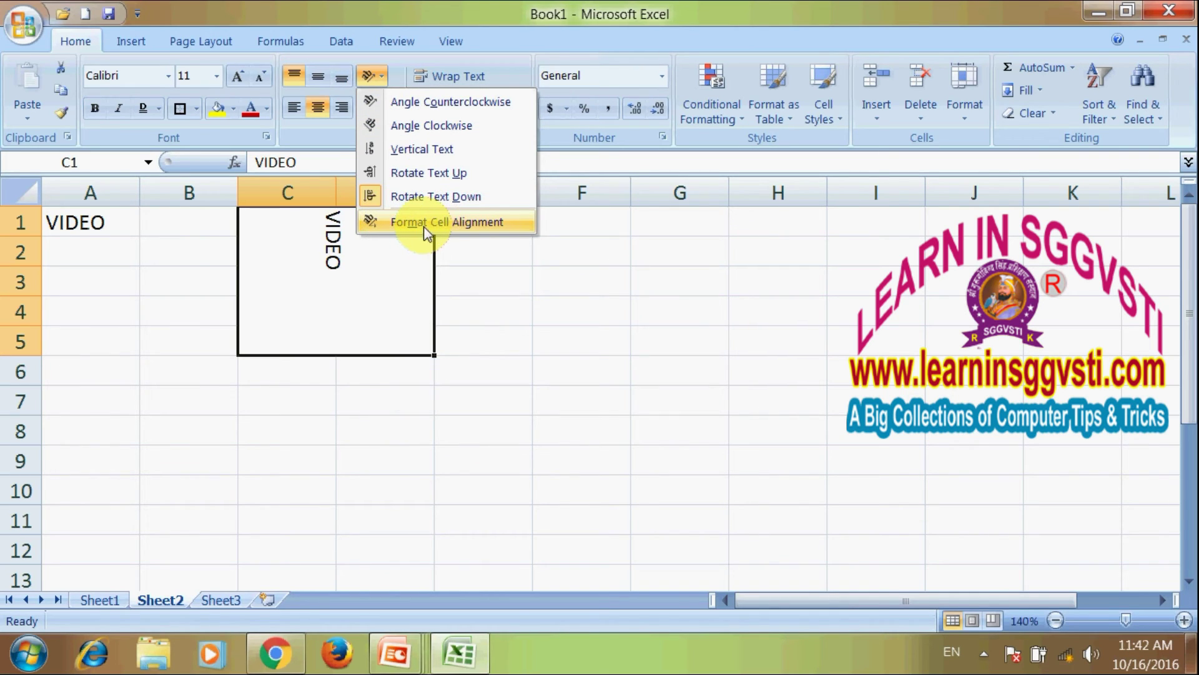
{"action": "left_click", "coordinate": [476, 228]}
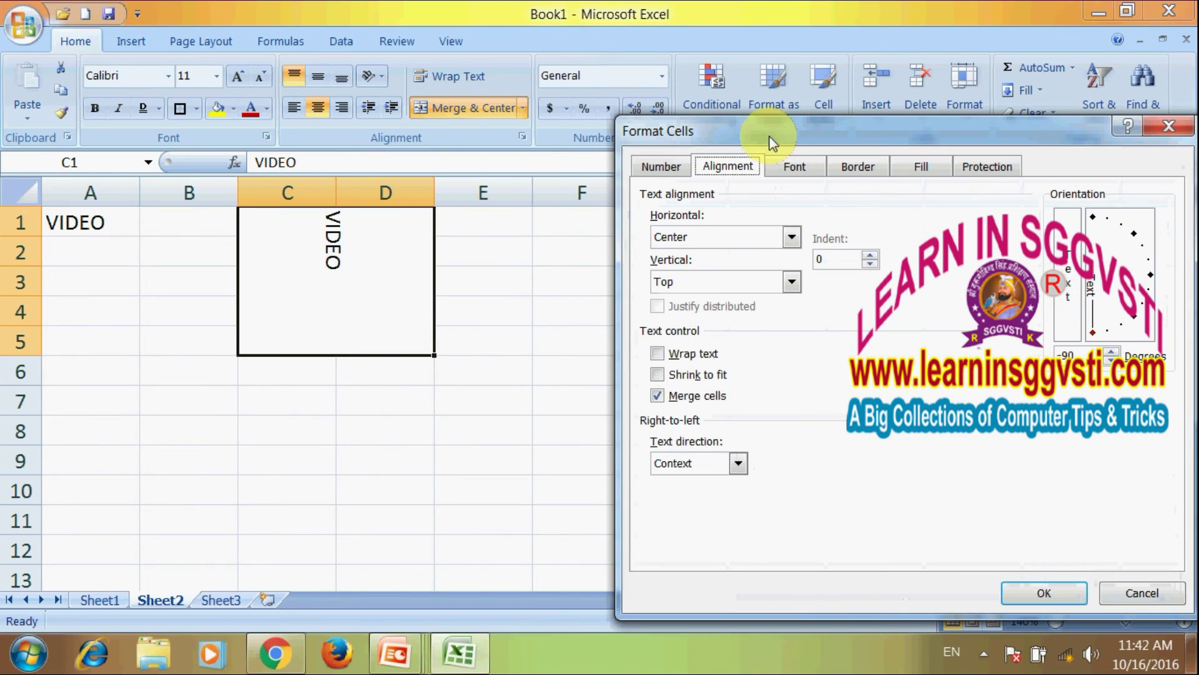
Set VIDEO's text orientation to 27 degrees on the alignment dial and apply it.
{"action": "left_click_drag", "start_coordinate": [772, 131], "coordinate": [550, 22]}
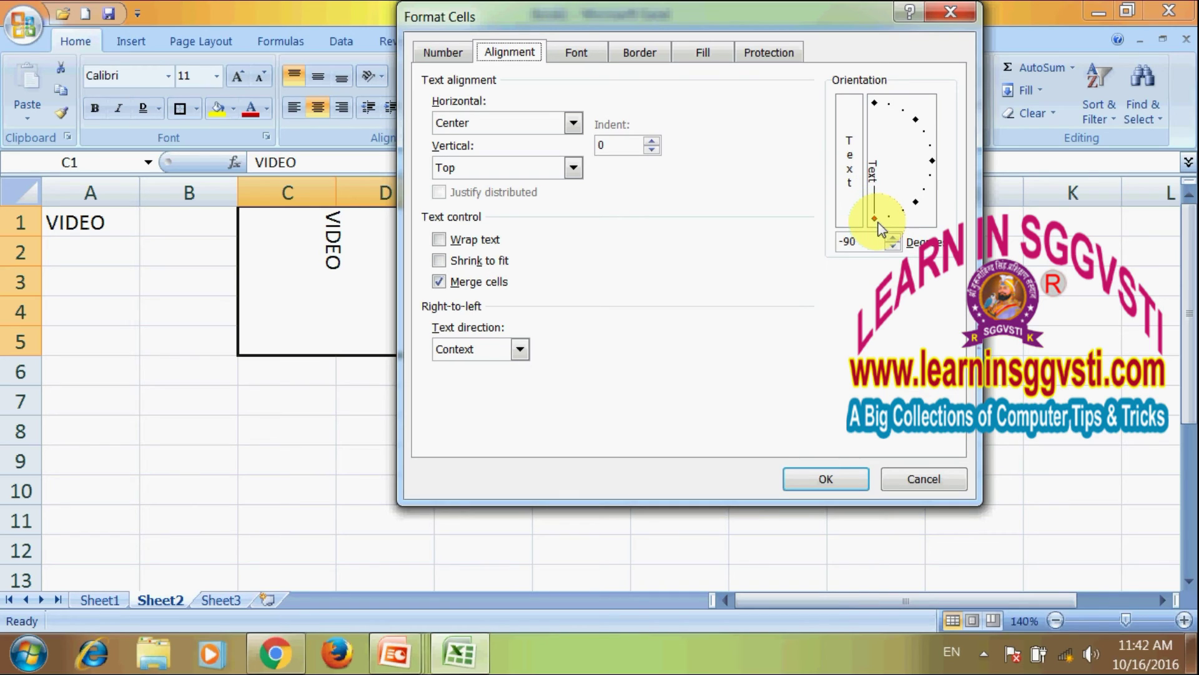
{"action": "mouse_move", "coordinate": [877, 223]}
{"action": "left_mouse_down"}
{"action": "mouse_move", "coordinate": [932, 200]}
{"action": "mouse_move", "coordinate": [933, 136]}
{"action": "left_mouse_up"}
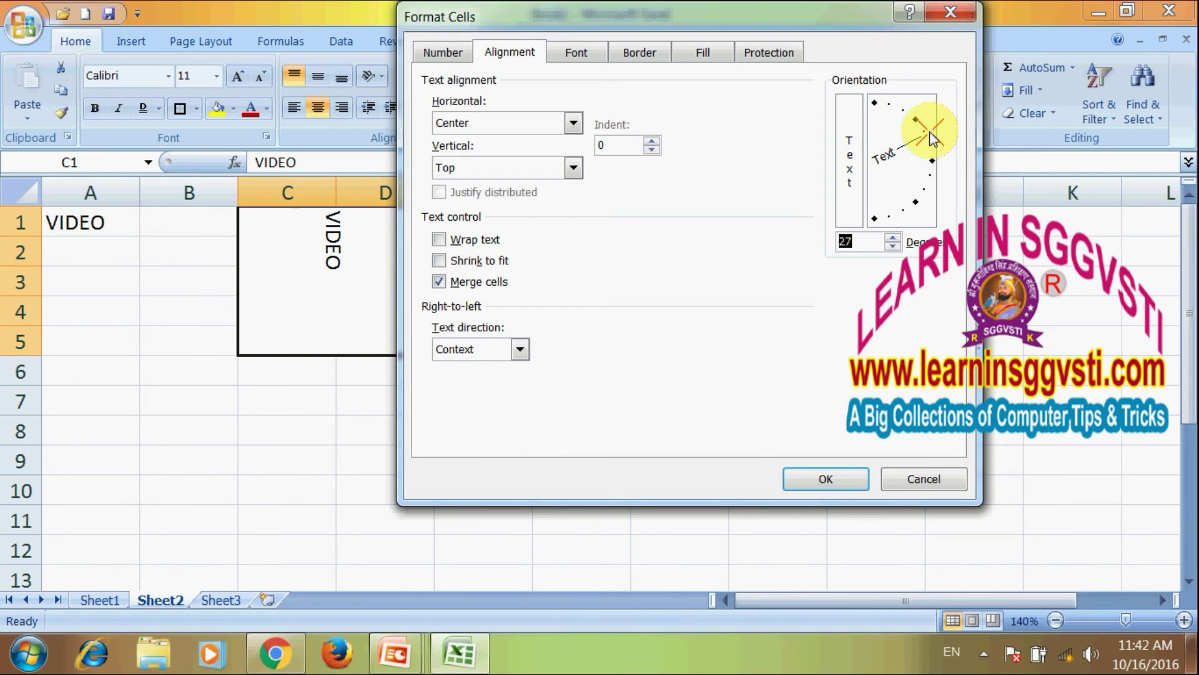
{"action": "left_click", "coordinate": [827, 473]}
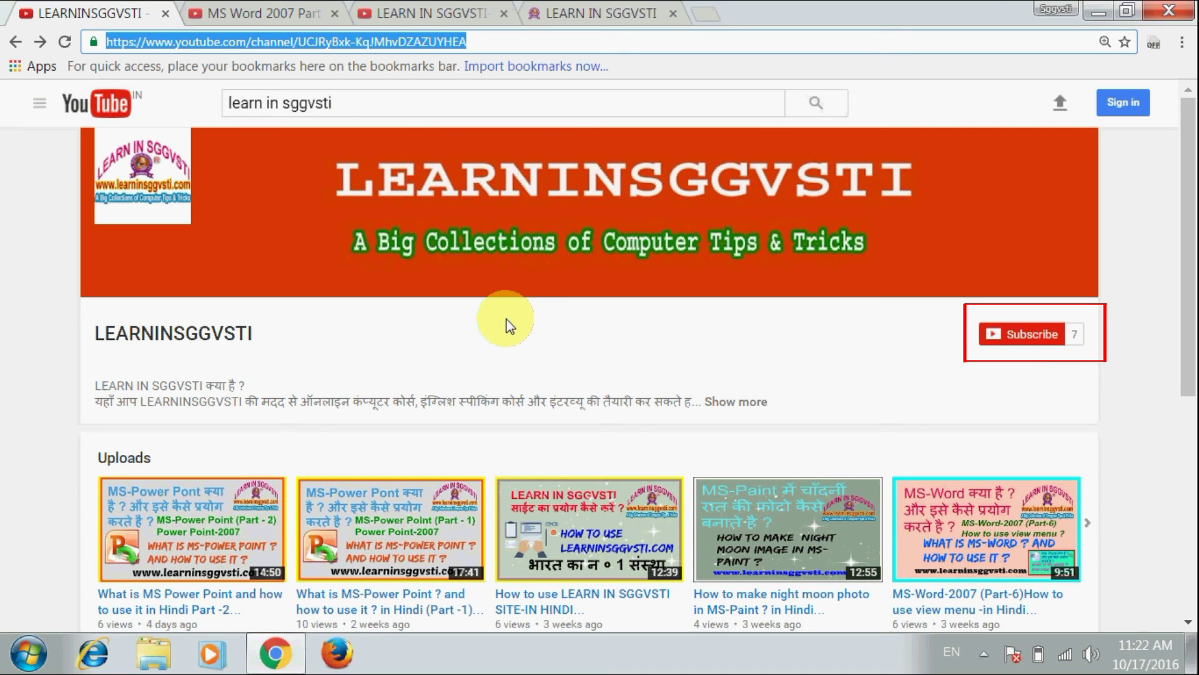
View the MS Word 2007 Part 3 video, then the LEARN IN SGGVSTI- LIFE channel page.
{"action": "left_click", "coordinate": [268, 9]}
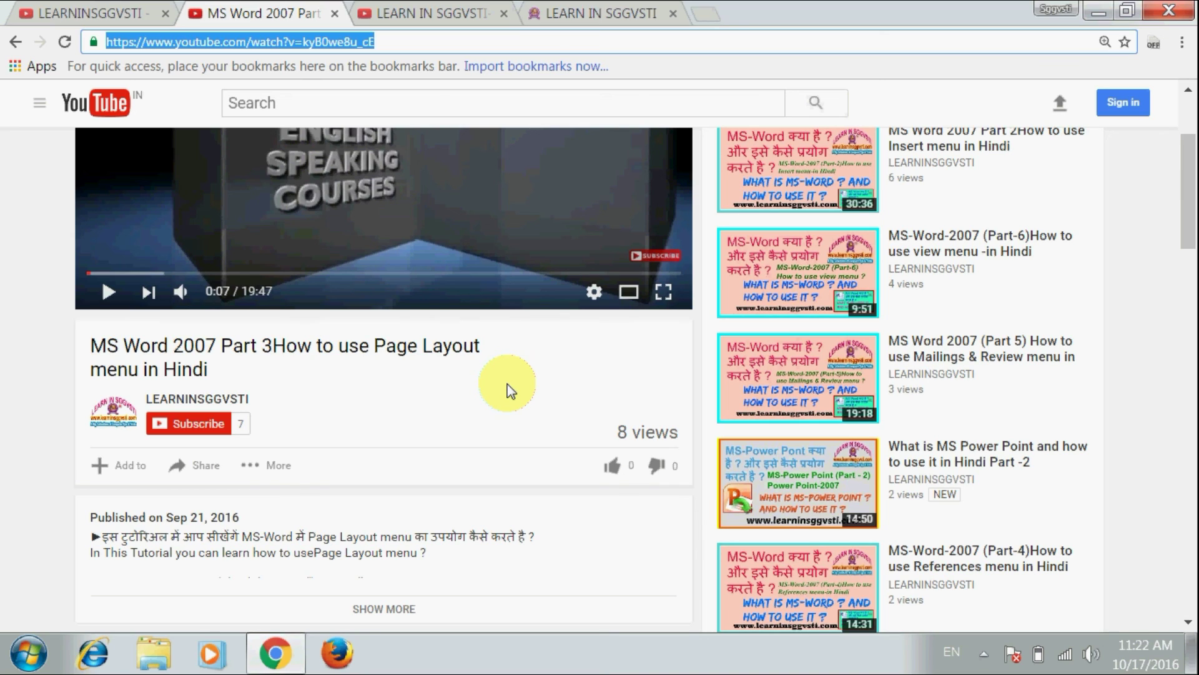
{"action": "left_click", "coordinate": [428, 13]}
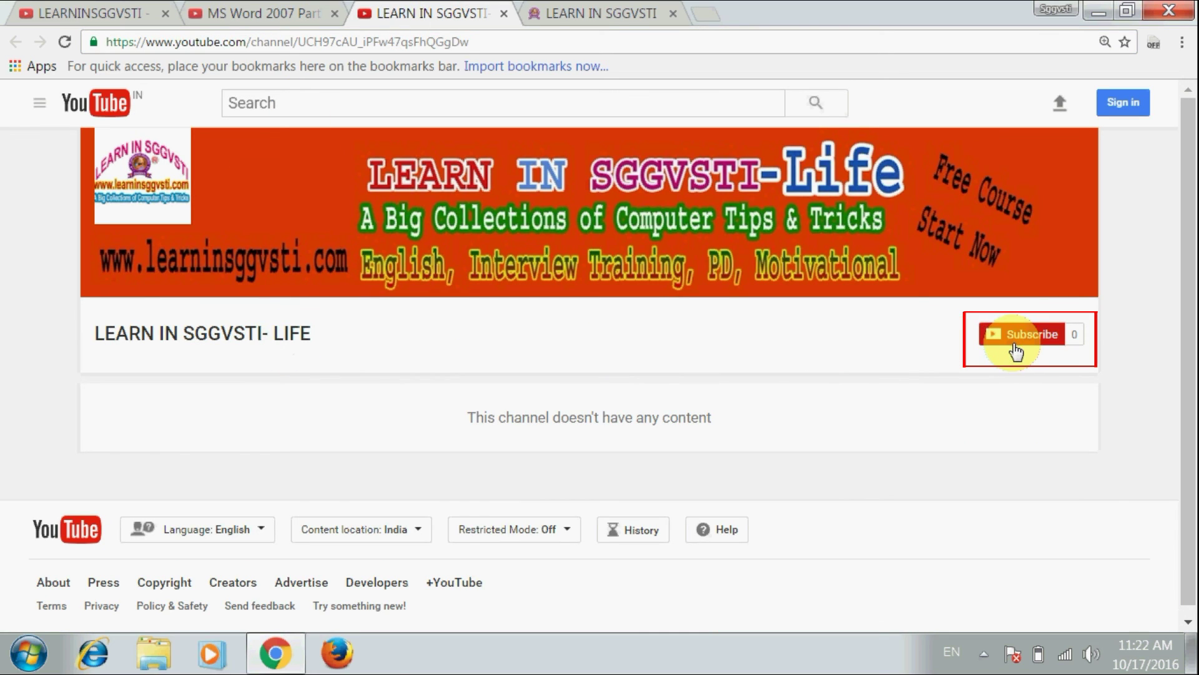
Browse the learninsggvsti.com home page with its 'How to use LEARN IN SGGVSTI SITE' video.
{"action": "left_click", "coordinate": [594, 11]}
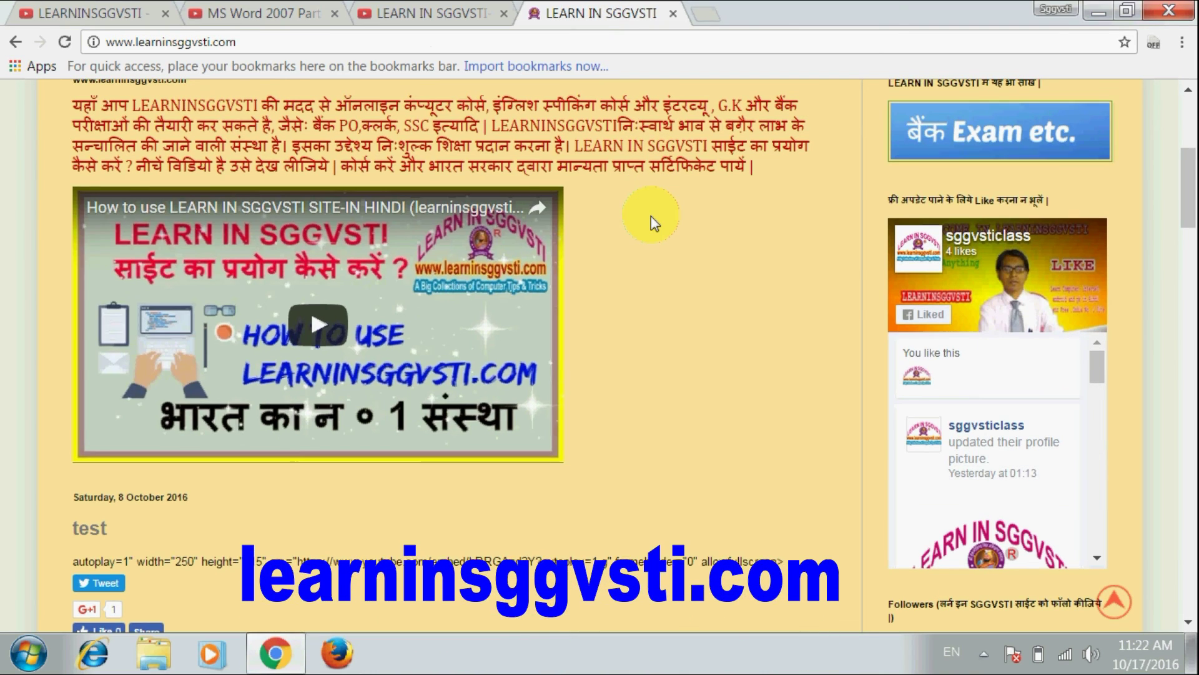
{"action": "scroll", "coordinate": [650, 217], "scroll_direction": "up", "scroll_amount": 5}
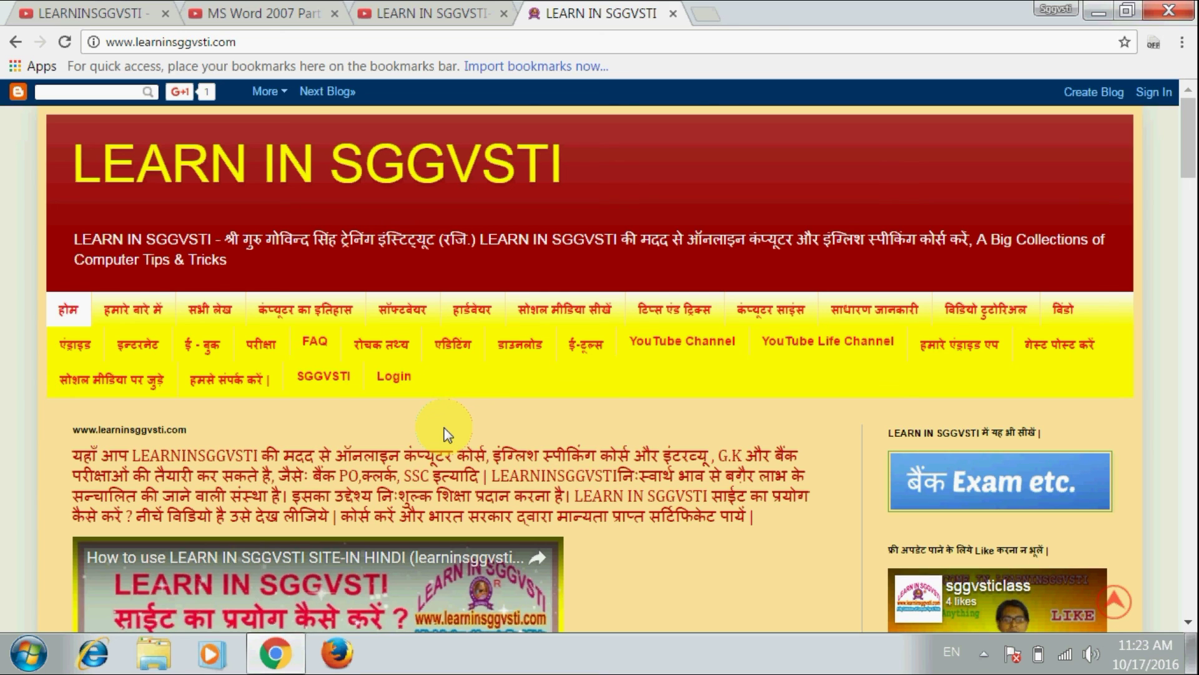
{"action": "scroll", "coordinate": [445, 436], "scroll_direction": "down", "scroll_amount": 5}
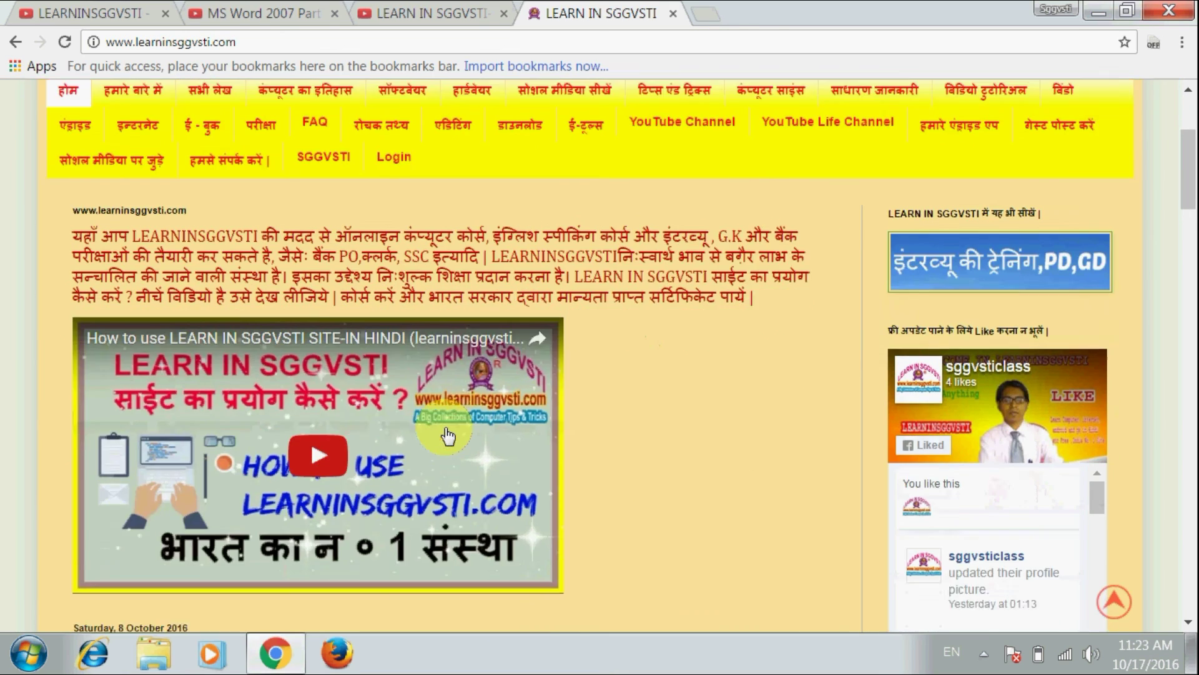